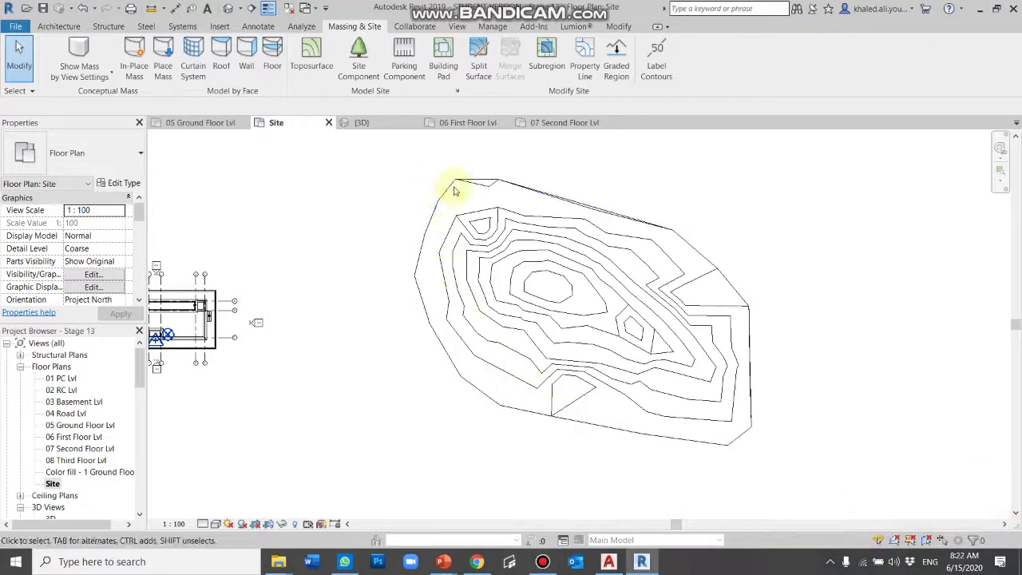
Sketch a closed stepped building pad boundary with lines over the central contours
{"action": "scroll", "coordinate": [803, 273], "scroll_direction": "up", "scroll_amount": 2}
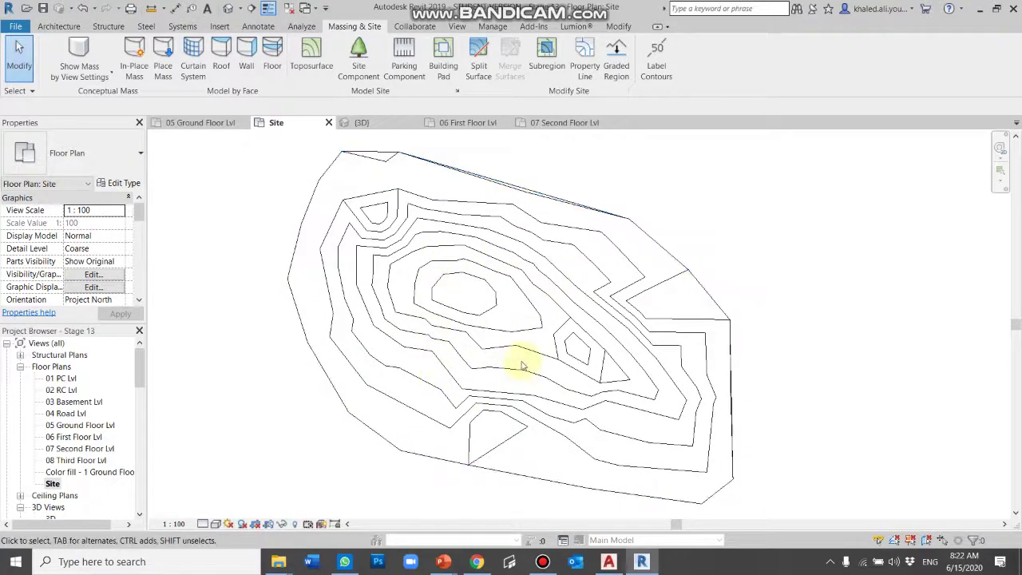
{"action": "left_click", "coordinate": [449, 60]}
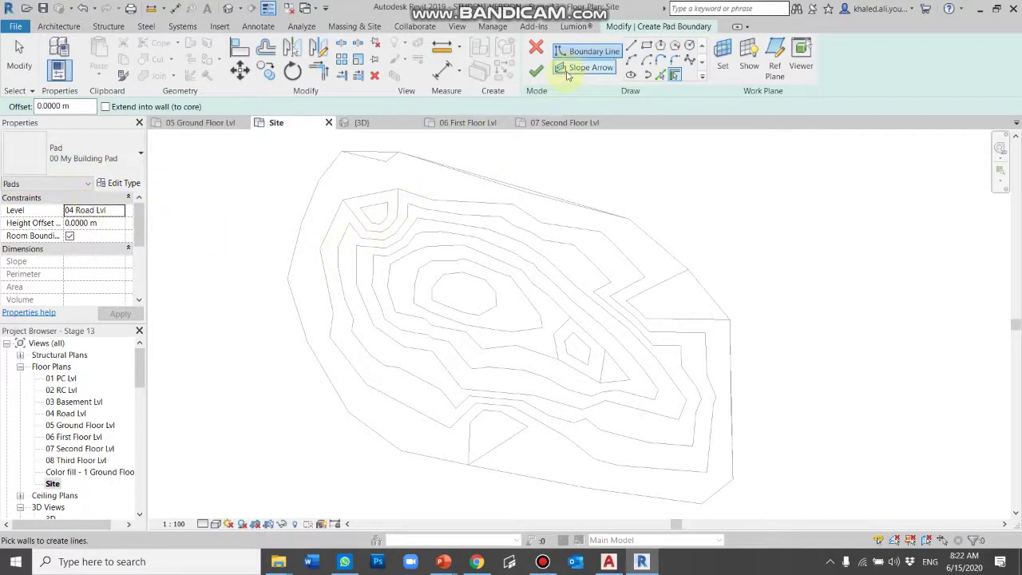
{"action": "left_click", "coordinate": [632, 46]}
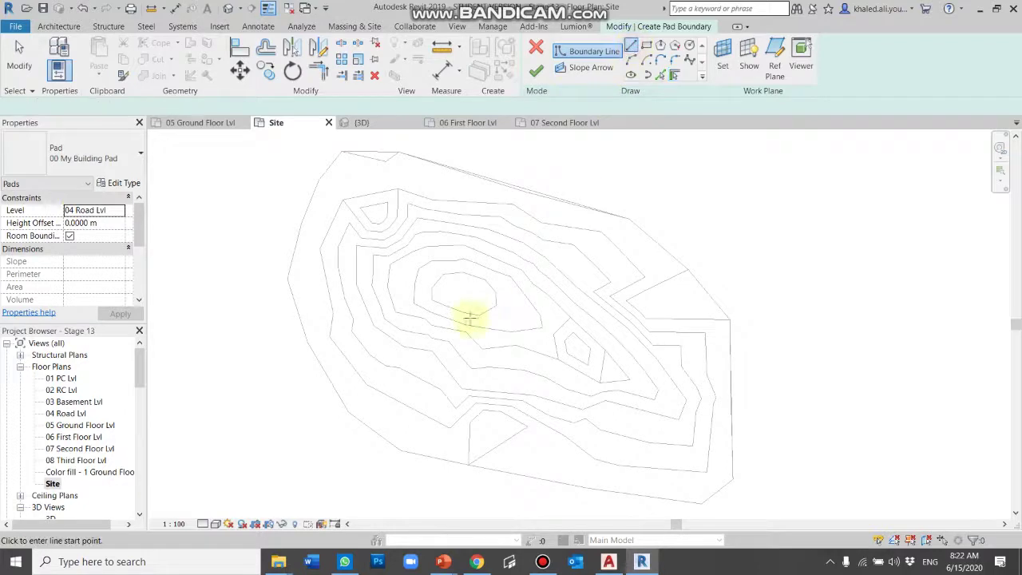
{"action": "left_click", "coordinate": [464, 275]}
{"action": "left_click", "coordinate": [543, 275]}
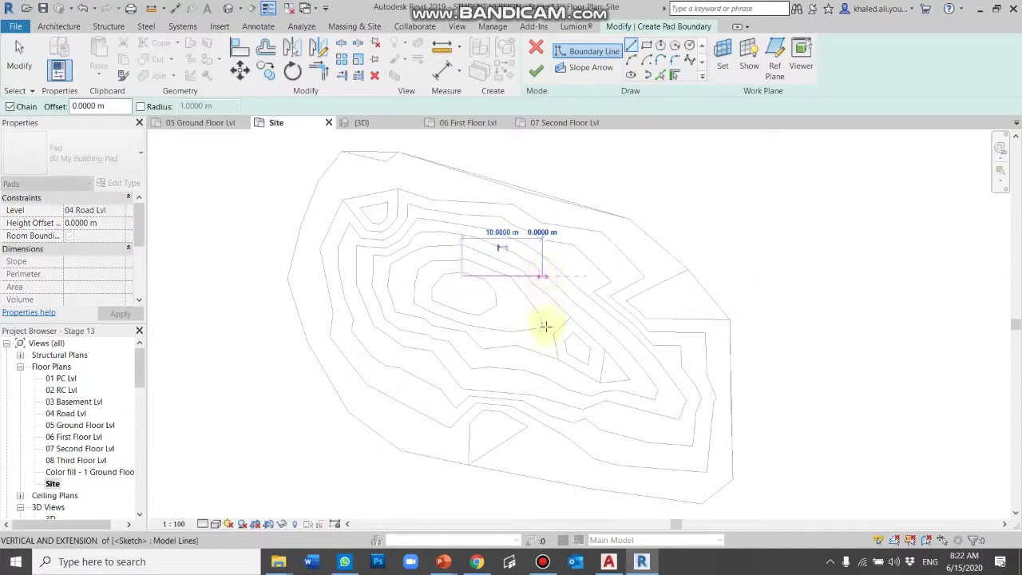
{"action": "left_click", "coordinate": [542, 348]}
{"action": "left_click", "coordinate": [501, 348]}
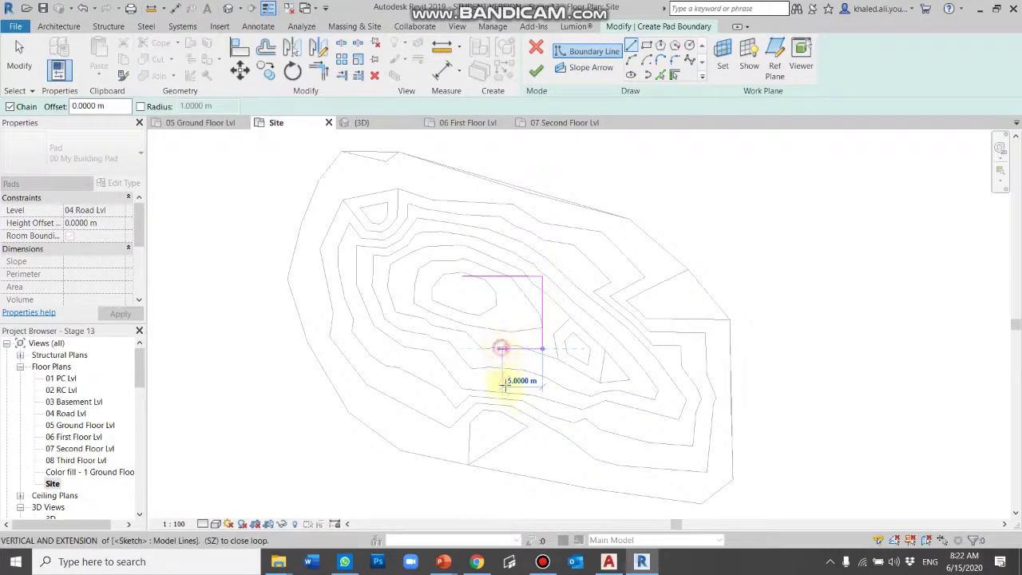
{"action": "left_click", "coordinate": [501, 405]}
{"action": "left_click", "coordinate": [408, 404]}
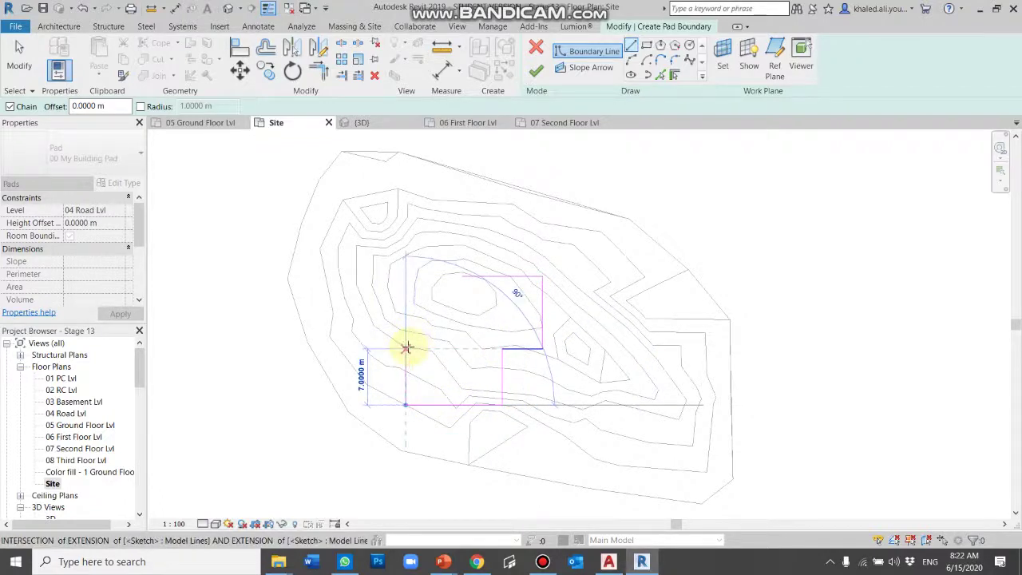
{"action": "left_click", "coordinate": [408, 349]}
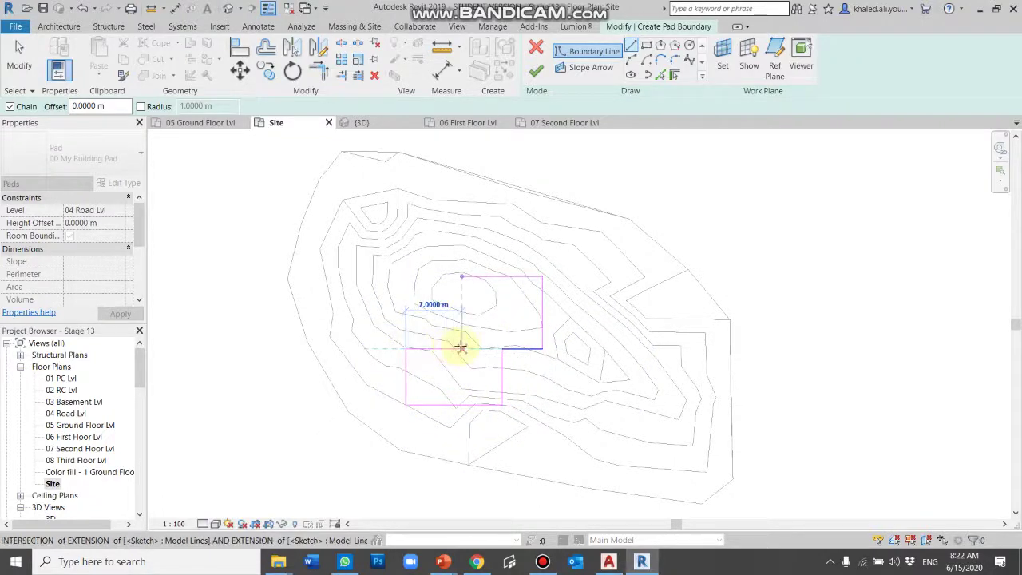
{"action": "left_click", "coordinate": [462, 348]}
{"action": "left_click", "coordinate": [462, 276]}
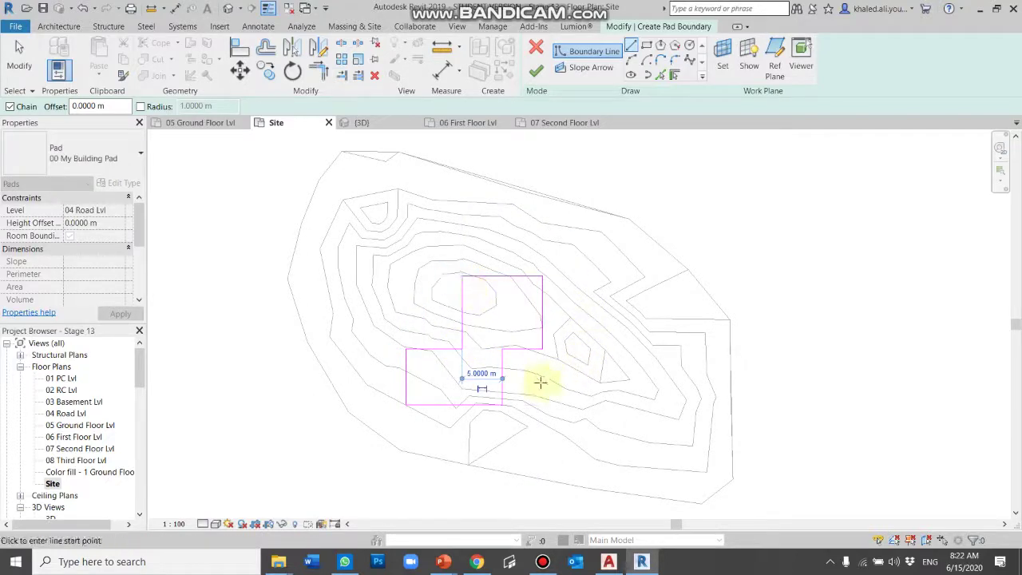
{"action": "key", "text": "Escape"}
{"action": "key", "text": "Escape"}
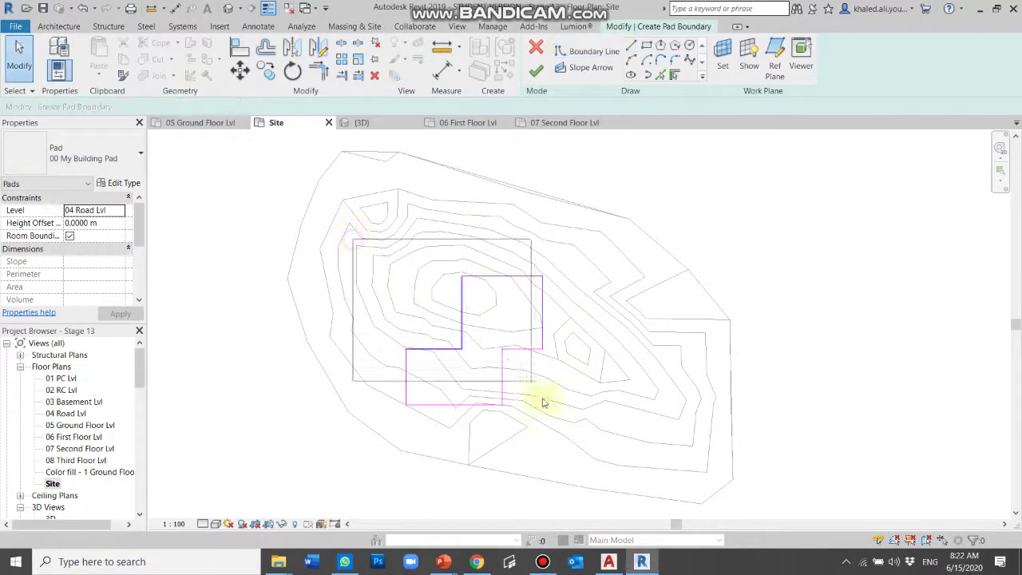
Set the pad's level to 05 Ground Floor Lvl in Properties
{"action": "left_click", "coordinate": [171, 247]}
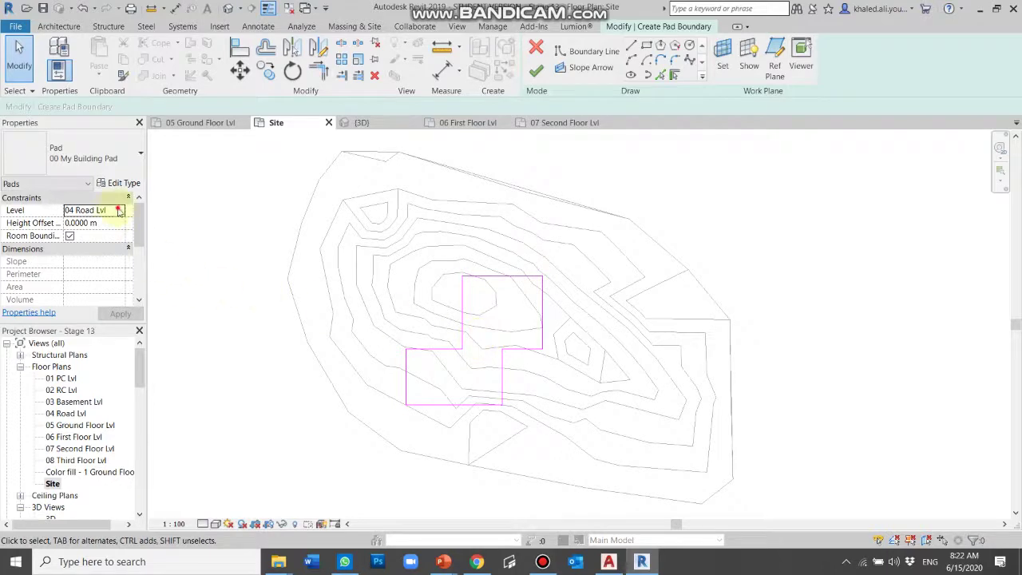
{"action": "left_click", "coordinate": [119, 210]}
{"action": "left_click", "coordinate": [109, 267]}
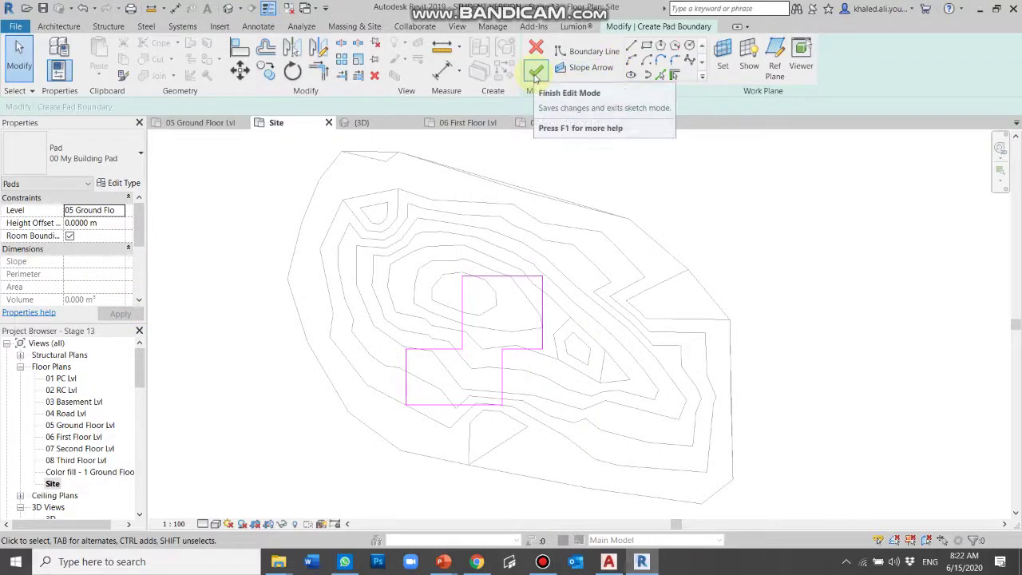
{"action": "left_click", "coordinate": [129, 165]}
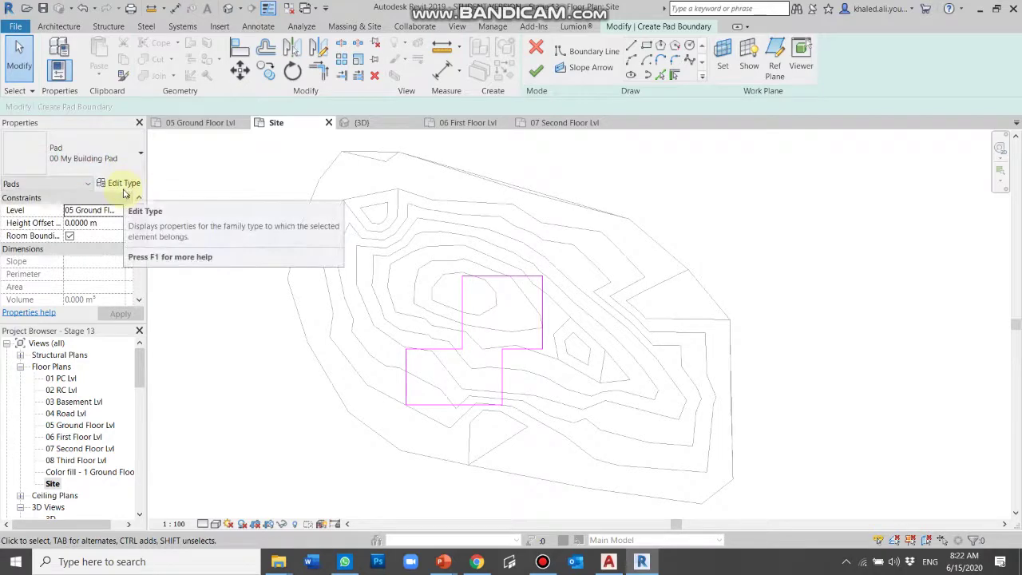
{"action": "left_click", "coordinate": [124, 184]}
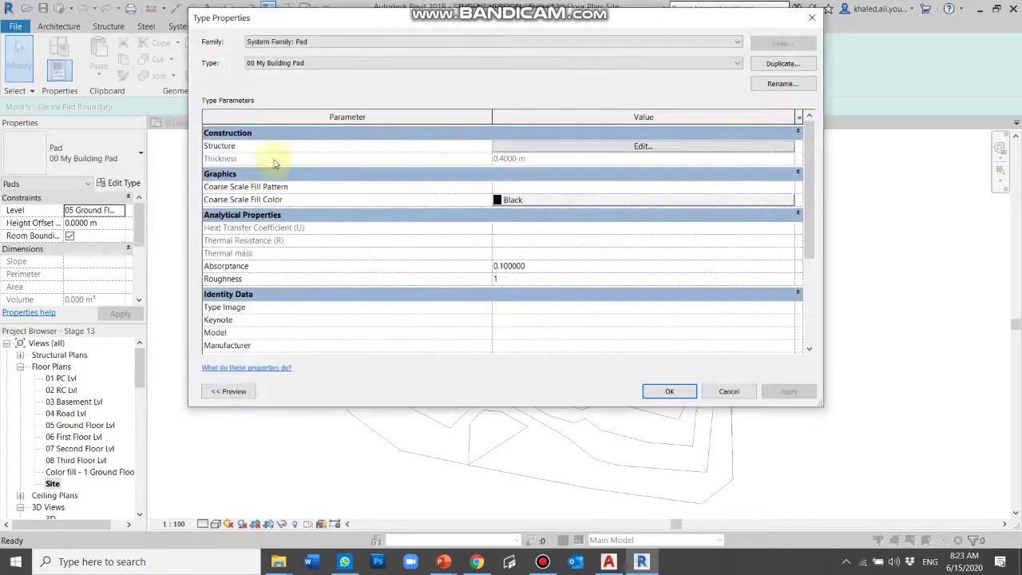
{"action": "left_click", "coordinate": [784, 64]}
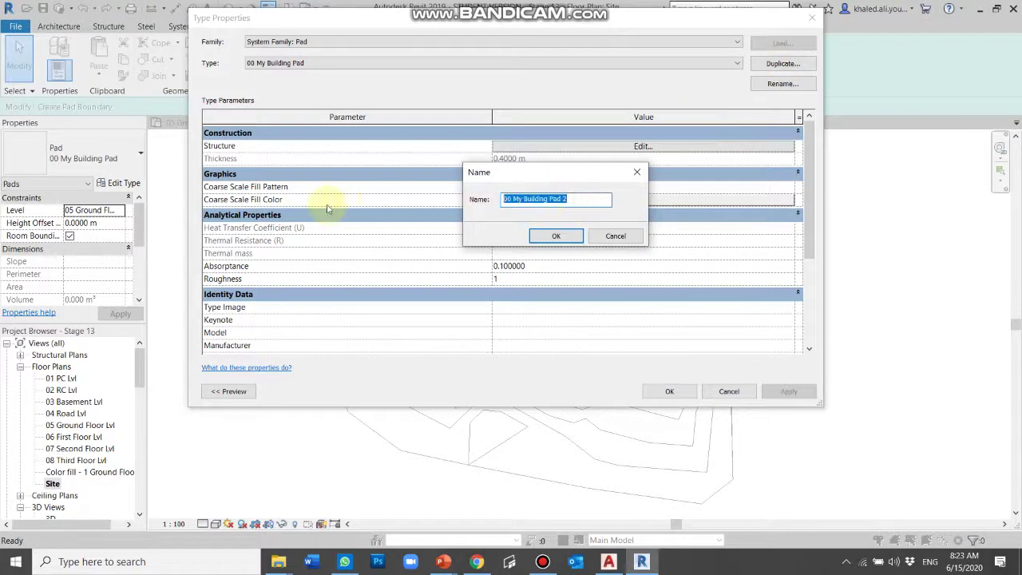
{"action": "left_click", "coordinate": [569, 238]}
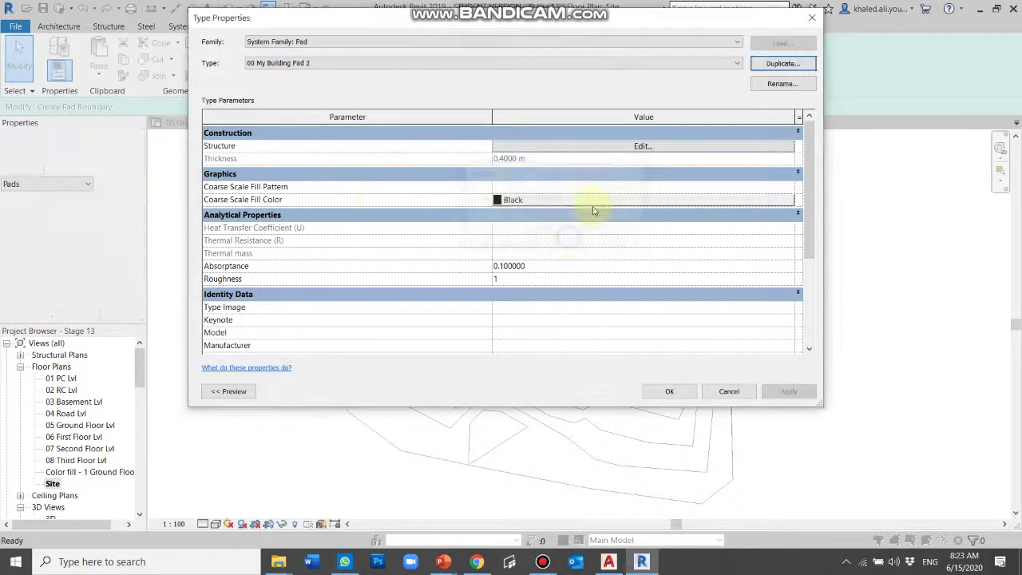
{"action": "left_click", "coordinate": [643, 147]}
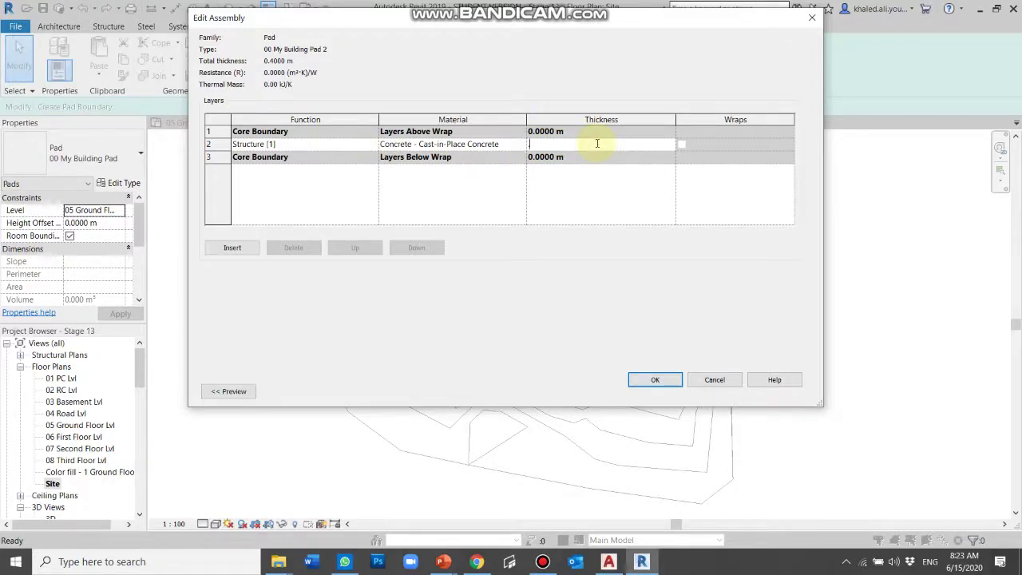
{"action": "left_click", "coordinate": [521, 145]}
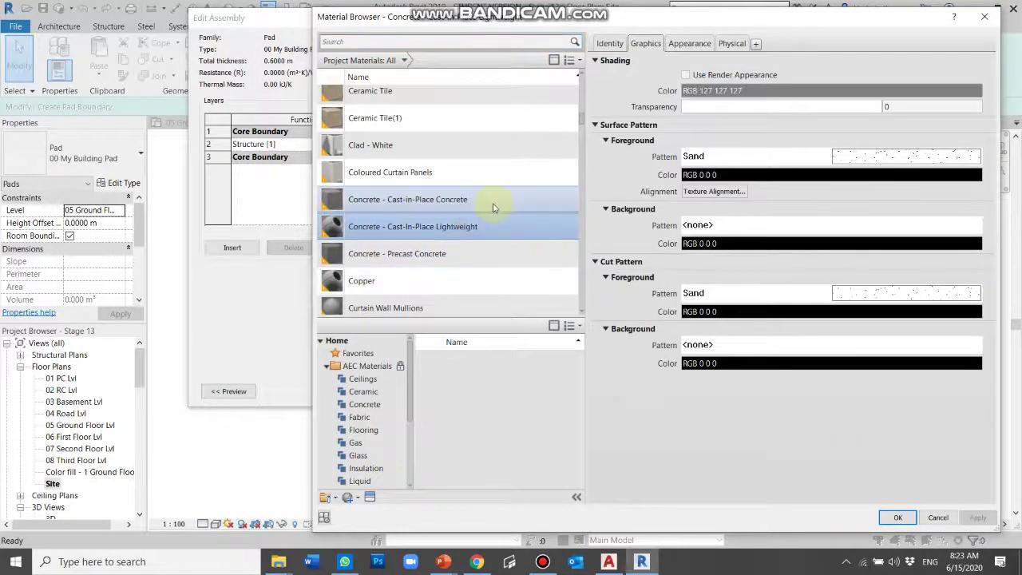
{"action": "left_click", "coordinate": [490, 200]}
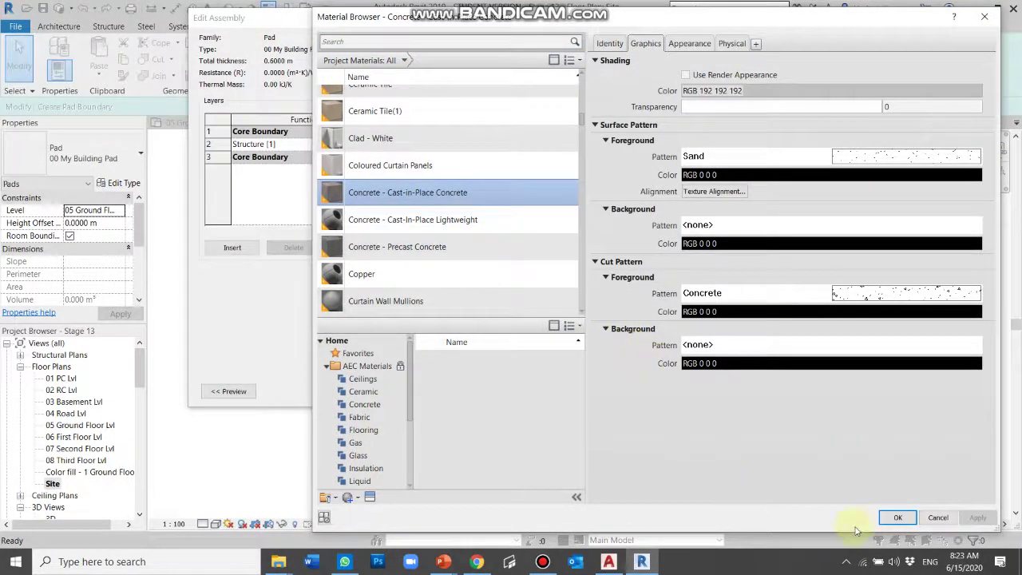
{"action": "left_click", "coordinate": [898, 519]}
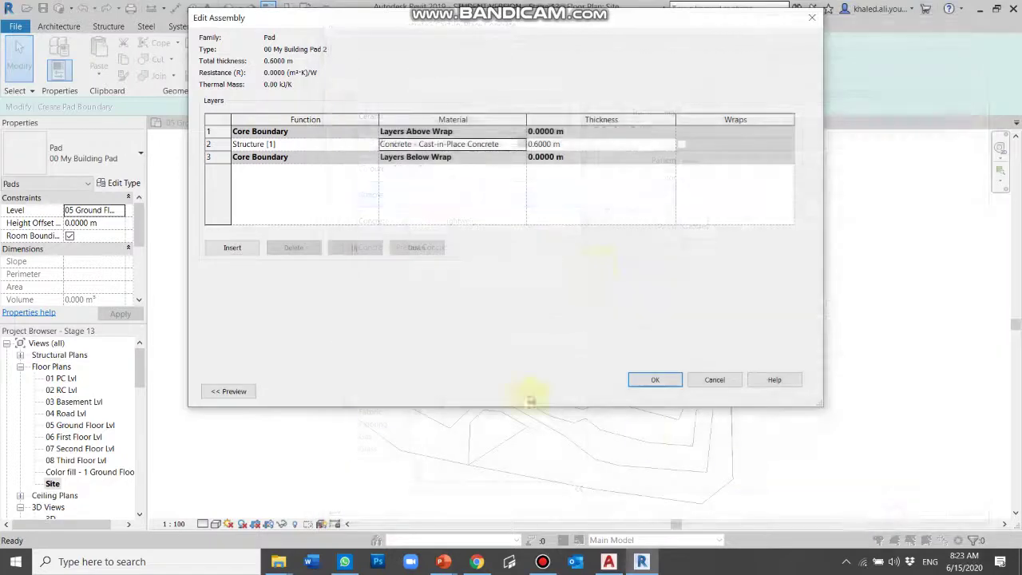
{"action": "left_click", "coordinate": [738, 384]}
{"action": "left_click", "coordinate": [752, 391]}
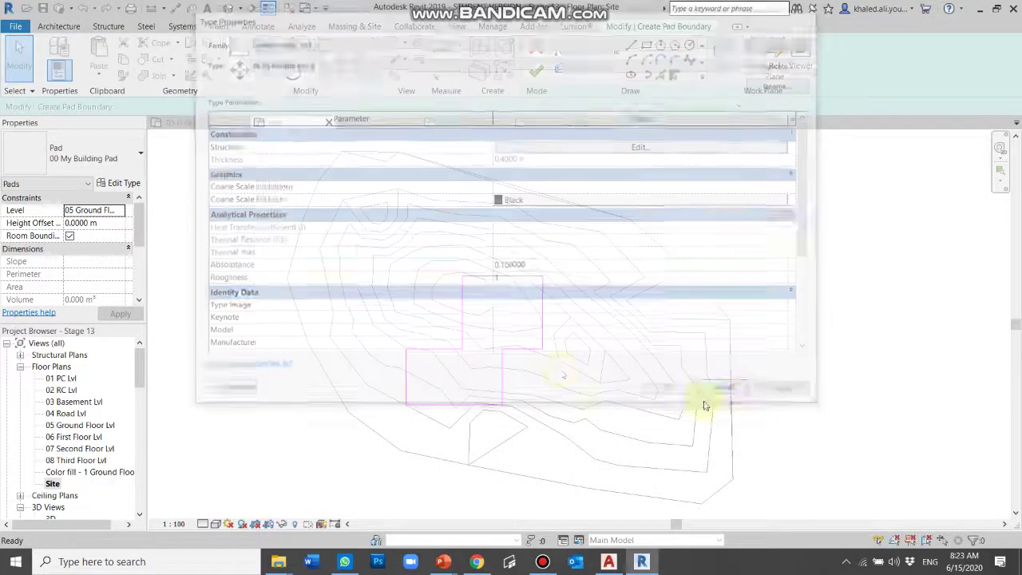
Finish the stepped building pad and view it in the default 3D view
{"action": "left_click", "coordinate": [536, 74]}
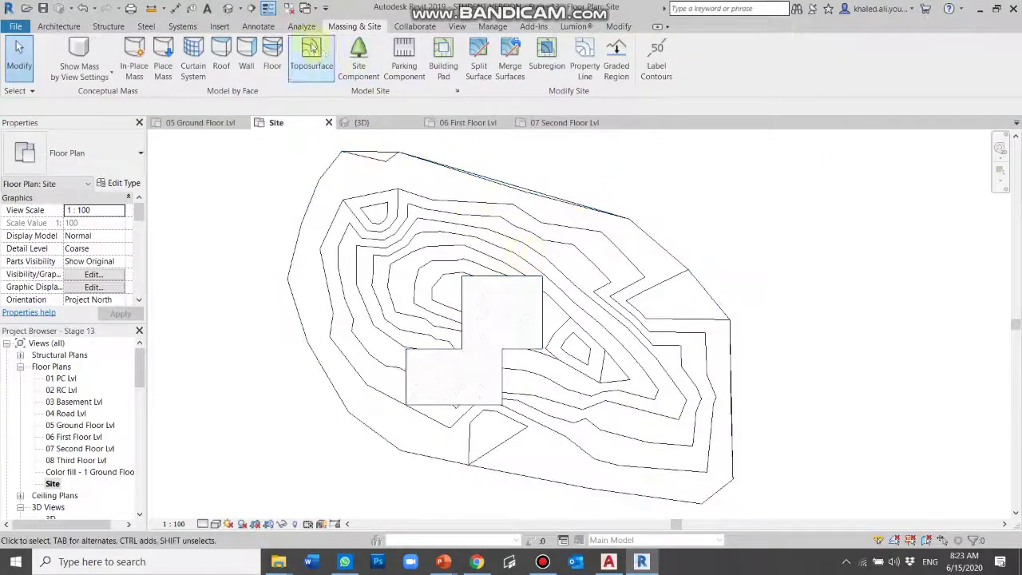
{"action": "left_click", "coordinate": [230, 9]}
{"action": "mouse_move", "coordinate": [535, 279]}
{"action": "middle_mouse_down", "text": "shift"}
{"action": "mouse_move", "coordinate": [457, 286]}
{"action": "mouse_move", "coordinate": [473, 281]}
{"action": "middle_mouse_up", "text": "shift"}
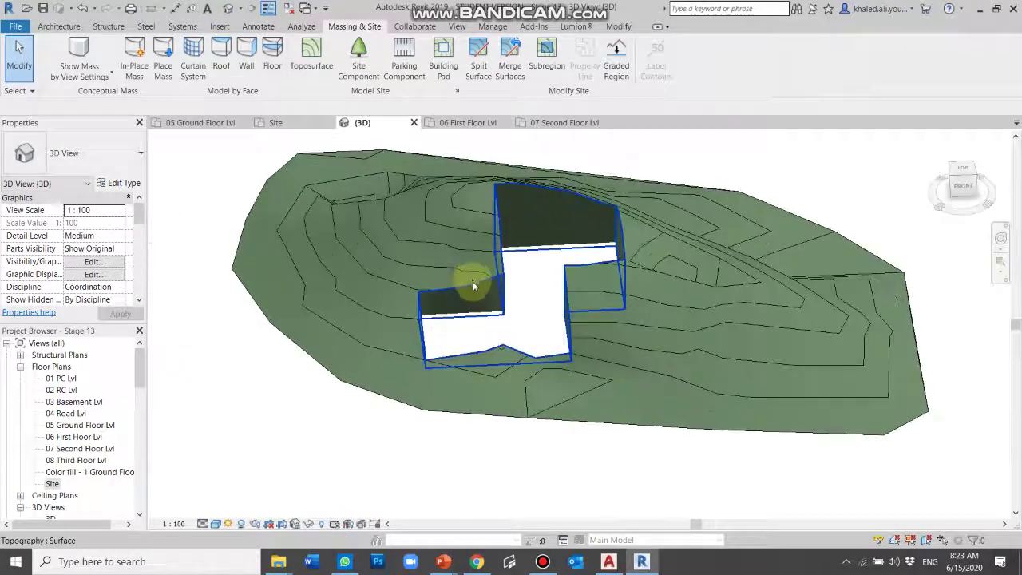
{"action": "scroll", "coordinate": [473, 282], "scroll_direction": "up", "scroll_amount": 3}
Raise the selected pad to 06 First Floor Lvl and orbit to see it against the terrain
{"action": "left_click", "coordinate": [600, 231]}
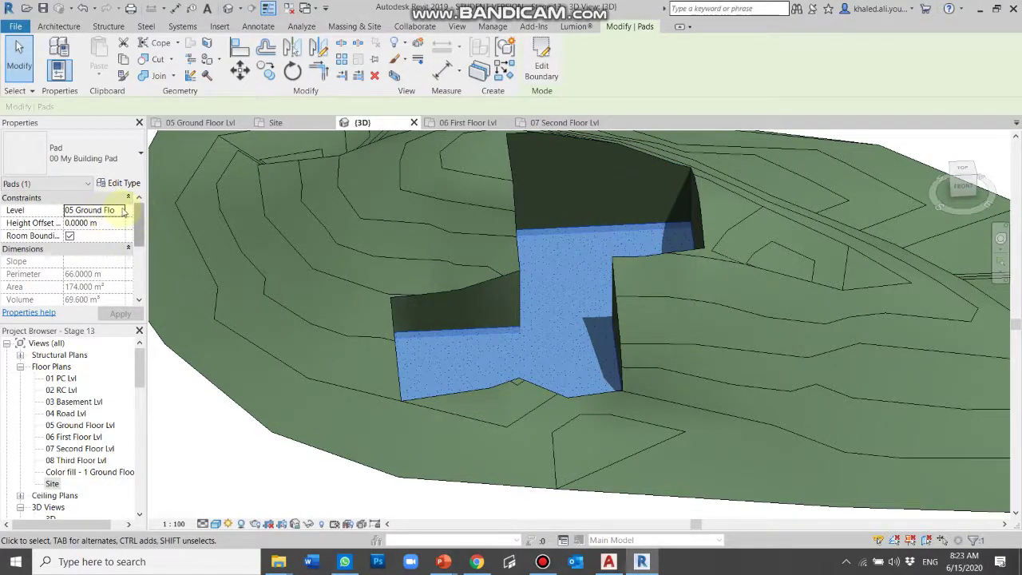
{"action": "left_click", "coordinate": [121, 210]}
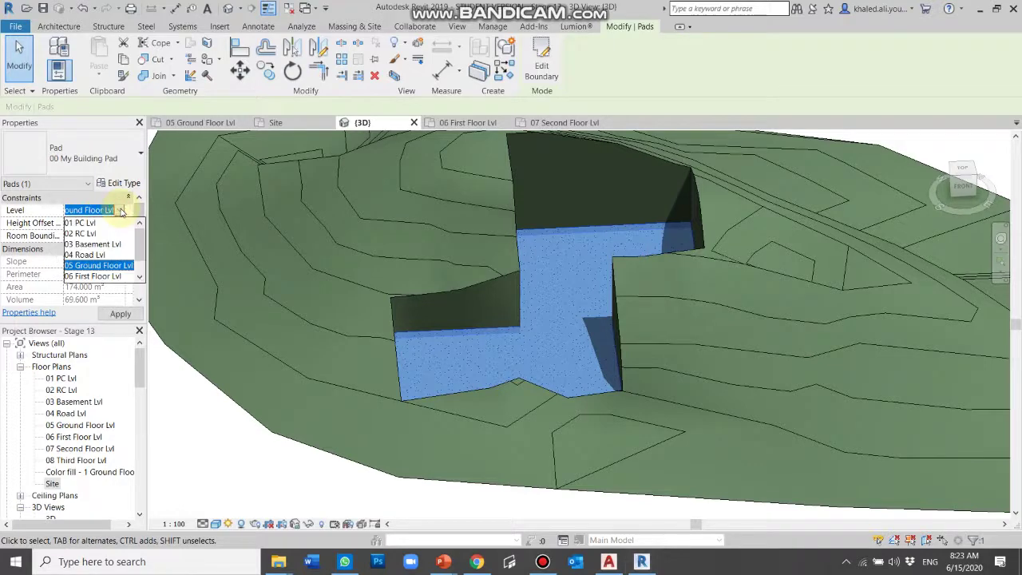
{"action": "left_click", "coordinate": [99, 276]}
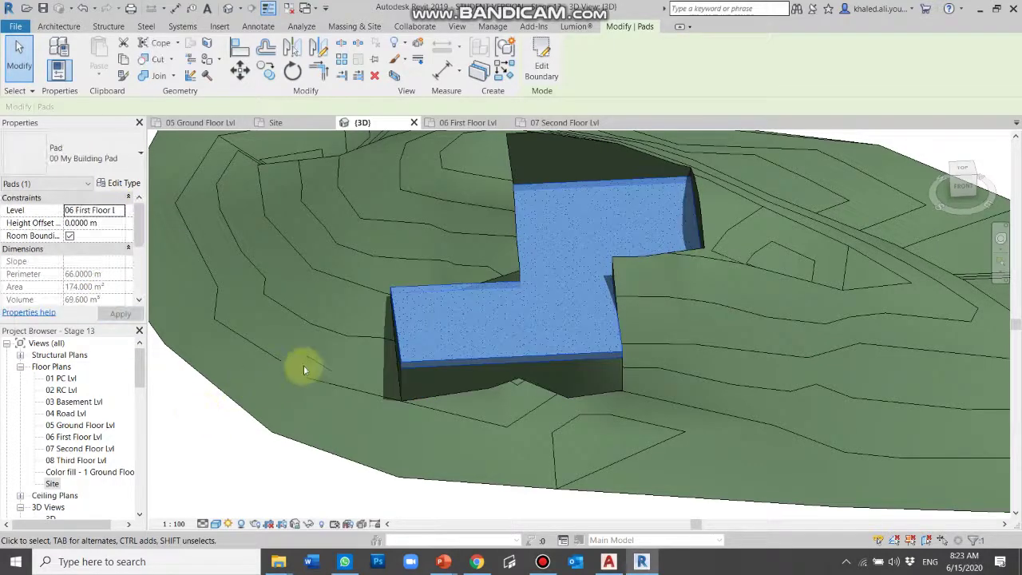
{"action": "scroll", "coordinate": [303, 369], "scroll_direction": "down", "scroll_amount": 4}
{"action": "mouse_move", "coordinate": [410, 343]}
{"action": "middle_mouse_down", "text": "shift"}
{"action": "mouse_move", "coordinate": [589, 358]}
{"action": "mouse_move", "coordinate": [490, 360]}
{"action": "mouse_move", "coordinate": [645, 365]}
{"action": "mouse_move", "coordinate": [849, 272]}
{"action": "middle_mouse_up", "text": "shift"}
{"action": "key", "text": "Escape"}
Orbit down to a low front view of the pad, then back to a high site overview
{"action": "scroll", "coordinate": [406, 347], "scroll_direction": "up", "scroll_amount": 3}
{"action": "scroll", "coordinate": [559, 344], "scroll_direction": "up", "scroll_amount": 2}
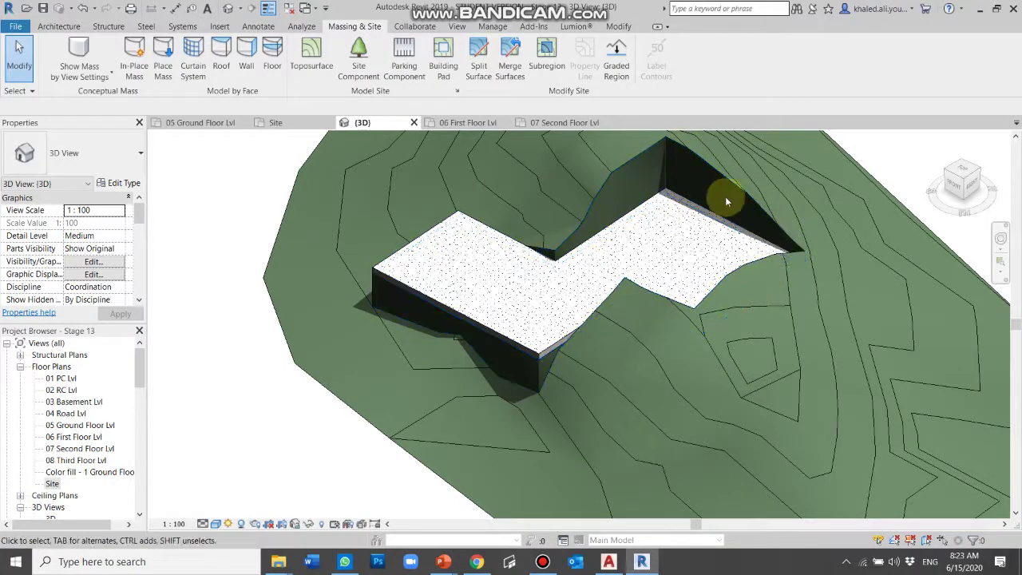
{"action": "middle_click_drag", "start_coordinate": [434, 376], "coordinate": [525, 354], "text": "shift"}
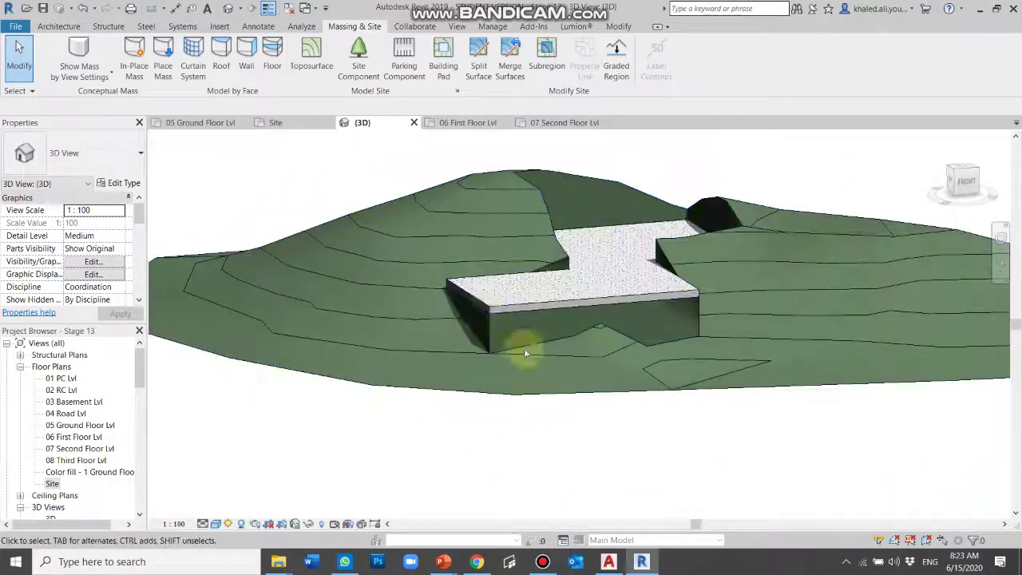
{"action": "scroll", "coordinate": [515, 351], "scroll_direction": "up", "scroll_amount": 3}
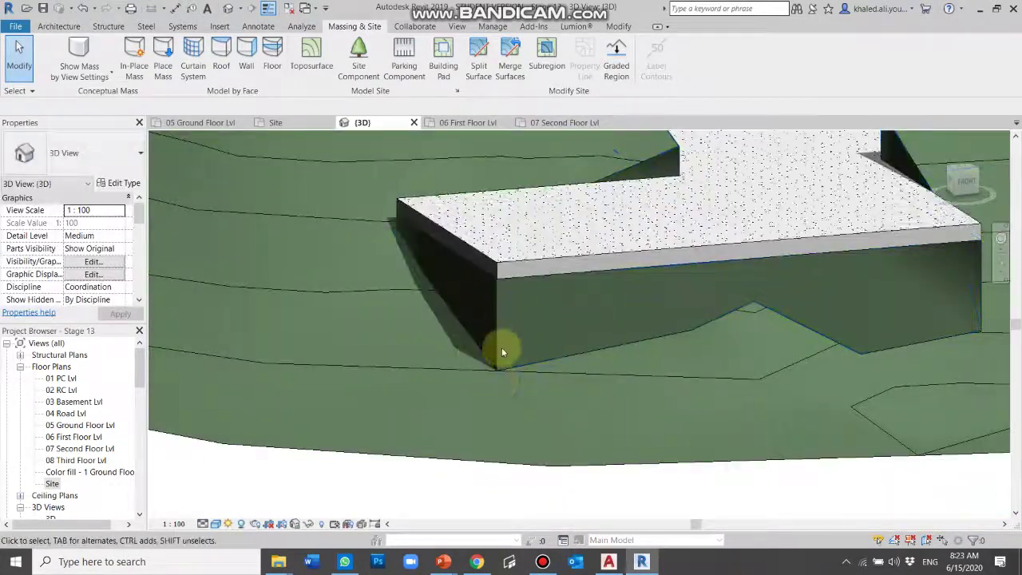
{"action": "scroll", "coordinate": [502, 351], "scroll_direction": "down", "scroll_amount": 5}
{"action": "middle_click_drag", "start_coordinate": [554, 342], "coordinate": [581, 316], "text": "shift"}
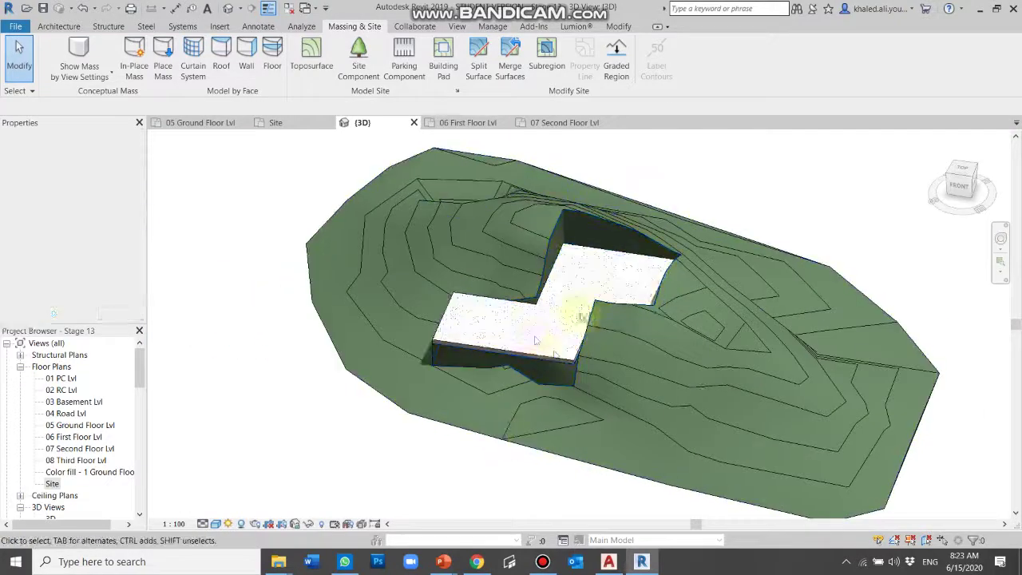
Move the pad briefly to 04 Road Lvl, then apply 07 Second Floor Lvl and orbit to view it
{"action": "left_click", "coordinate": [524, 347]}
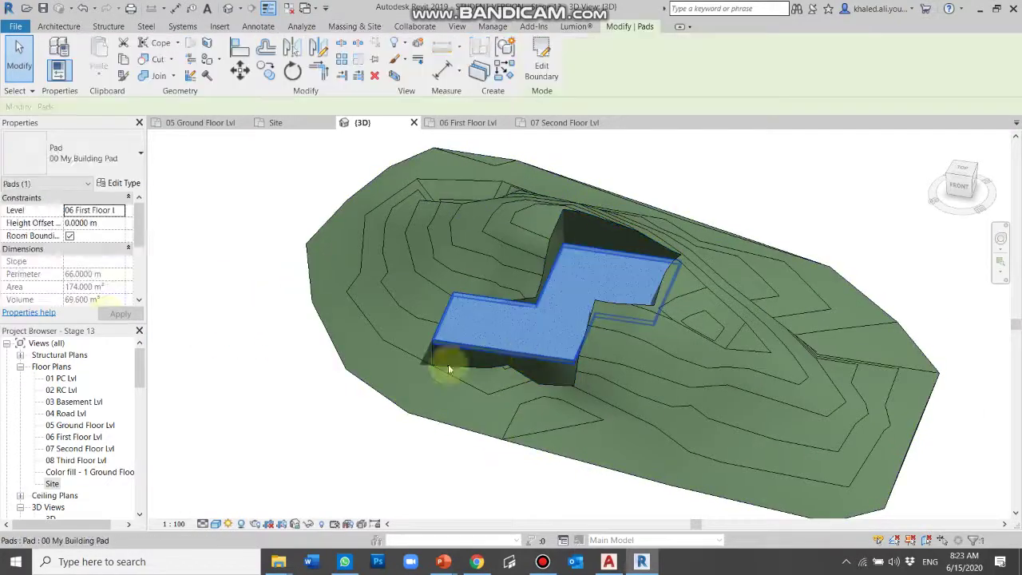
{"action": "left_click", "coordinate": [117, 211]}
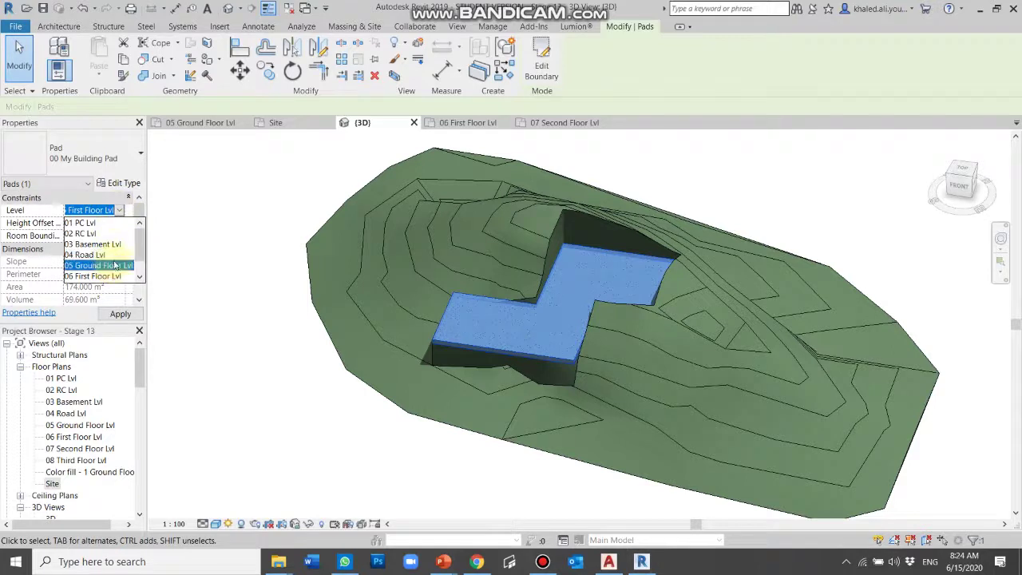
{"action": "left_click", "coordinate": [100, 254]}
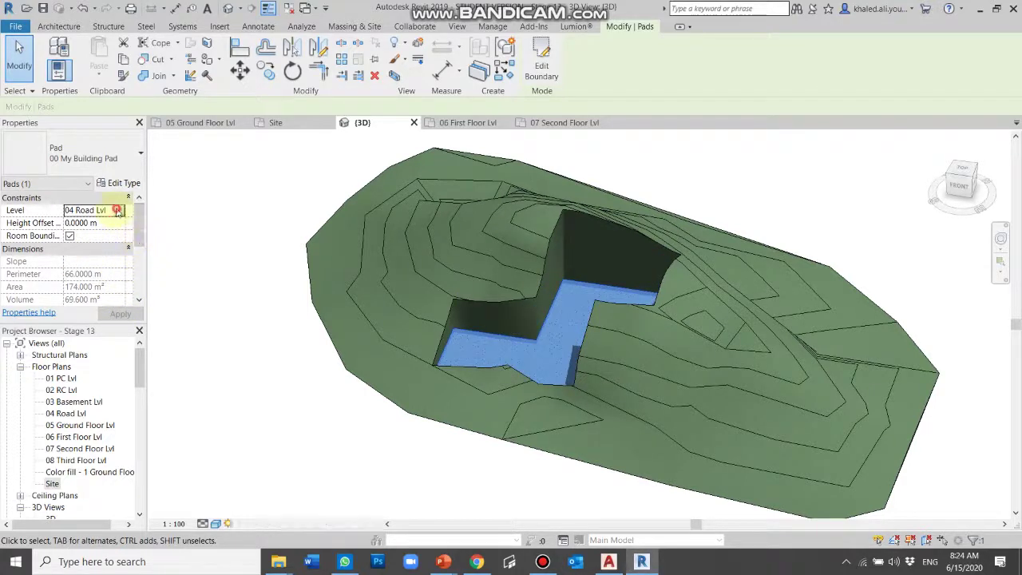
{"action": "left_click", "coordinate": [118, 210]}
{"action": "left_click", "coordinate": [100, 276]}
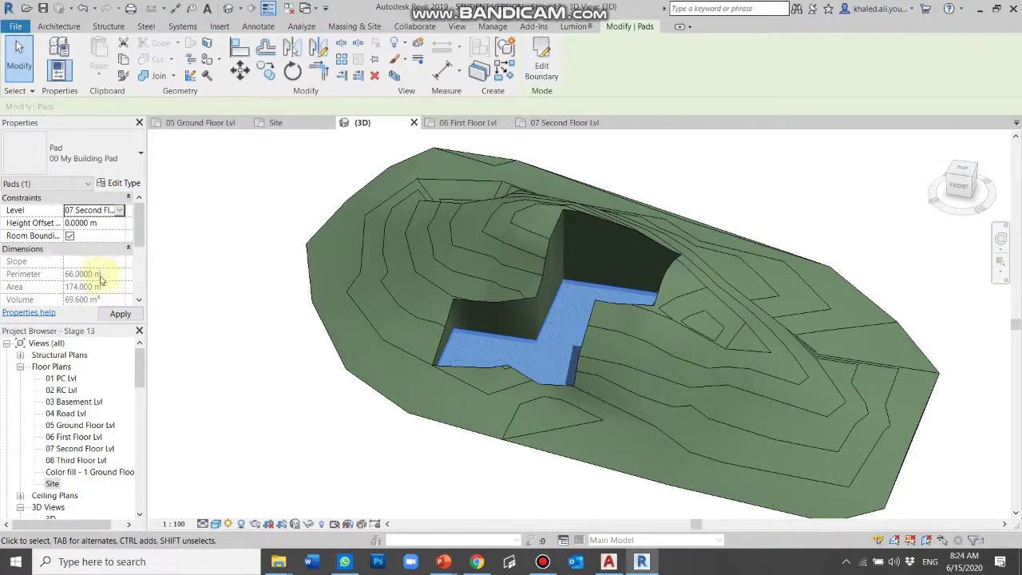
{"action": "left_click", "coordinate": [121, 314]}
{"action": "mouse_move", "coordinate": [511, 352]}
{"action": "middle_mouse_down", "text": "shift"}
{"action": "mouse_move", "coordinate": [388, 404]}
{"action": "mouse_move", "coordinate": [612, 327]}
{"action": "middle_mouse_up", "text": "shift"}
{"action": "scroll", "coordinate": [542, 295], "scroll_direction": "up", "scroll_amount": 2}
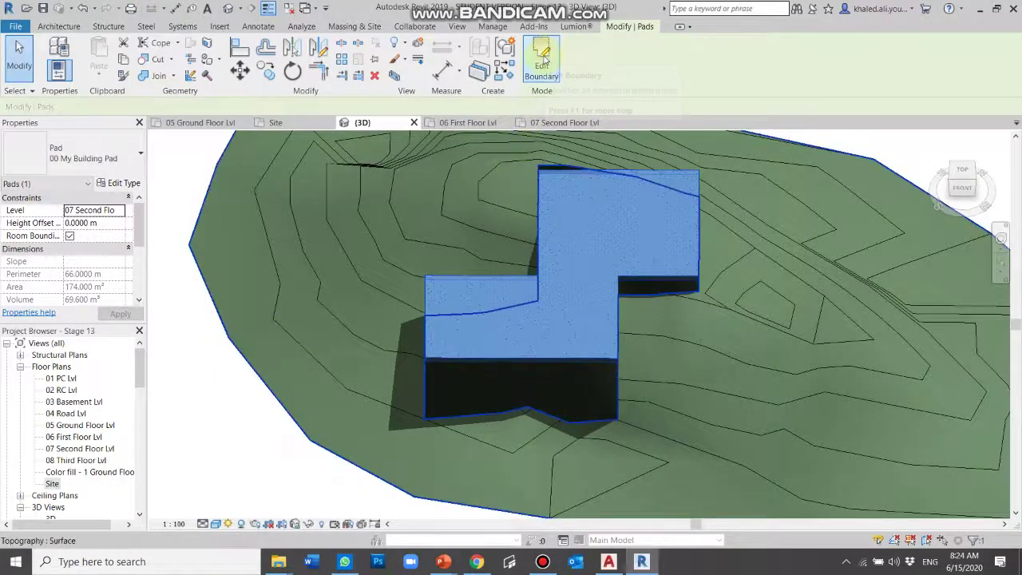
Edit the pad boundary to delete the lower rectangle's lines, leaving a single 90 m² rectangular pad
{"action": "left_click", "coordinate": [541, 57]}
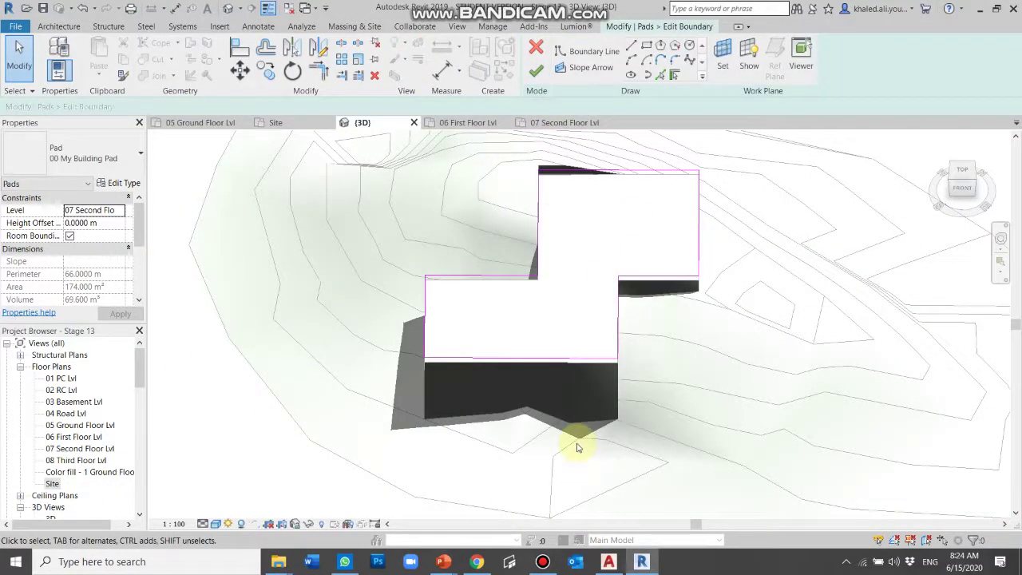
{"action": "key", "text": "t"}
{"action": "key", "text": "r"}
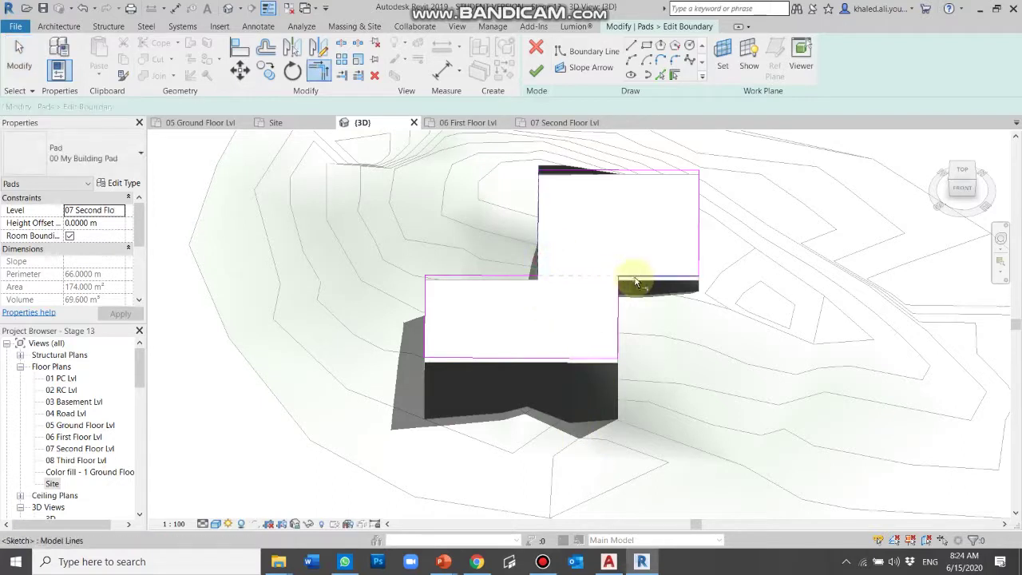
{"action": "left_click", "coordinate": [386, 262]}
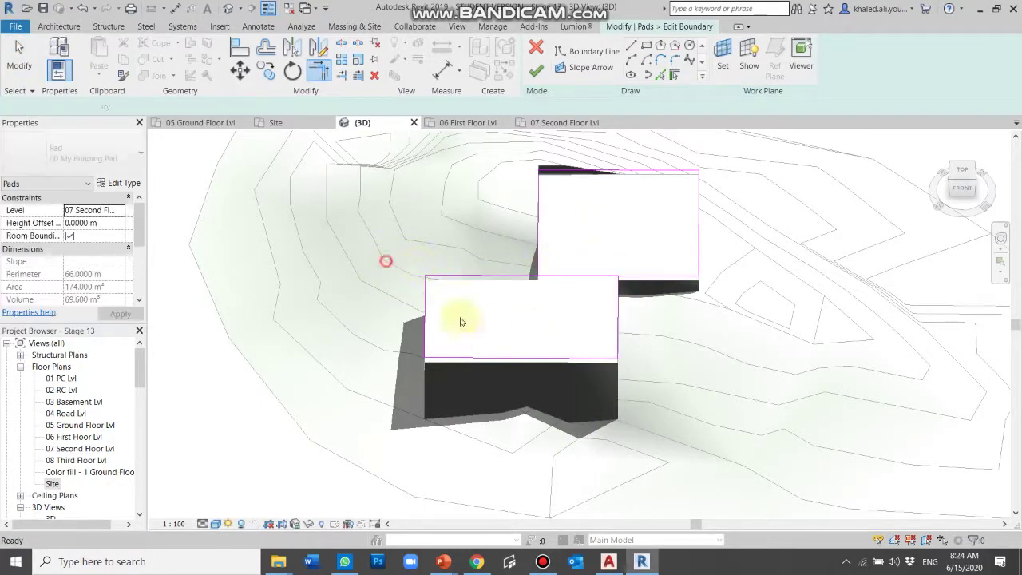
{"action": "key", "text": "Escape"}
{"action": "left_click_drag", "start_coordinate": [377, 258], "coordinate": [660, 424]}
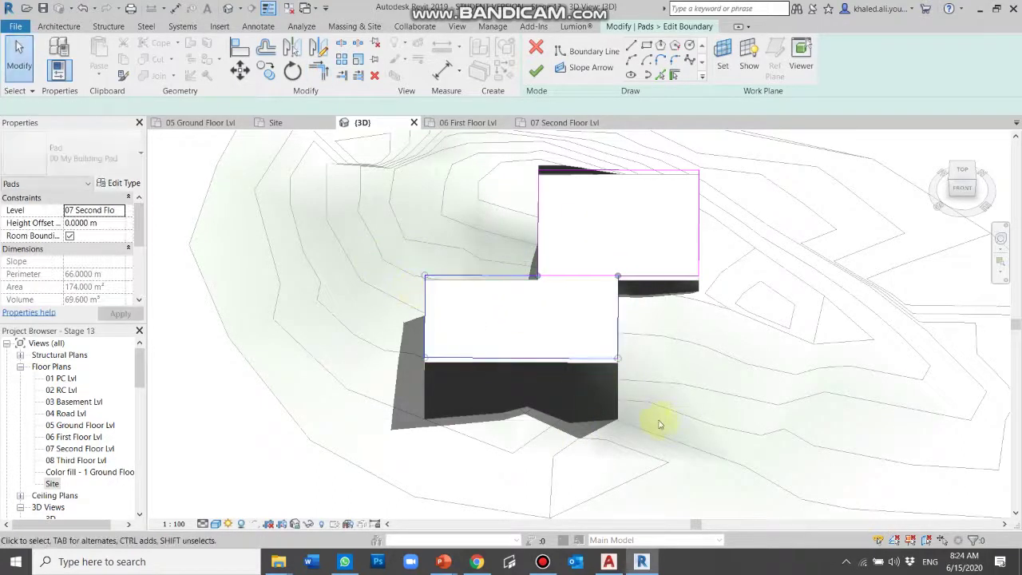
{"action": "key", "text": "Escape"}
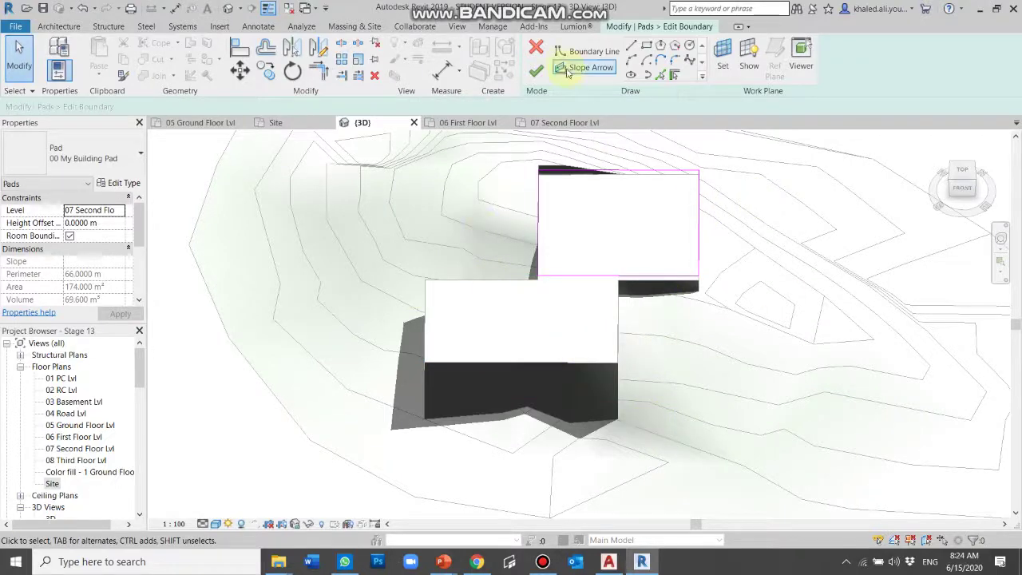
{"action": "left_click", "coordinate": [534, 74]}
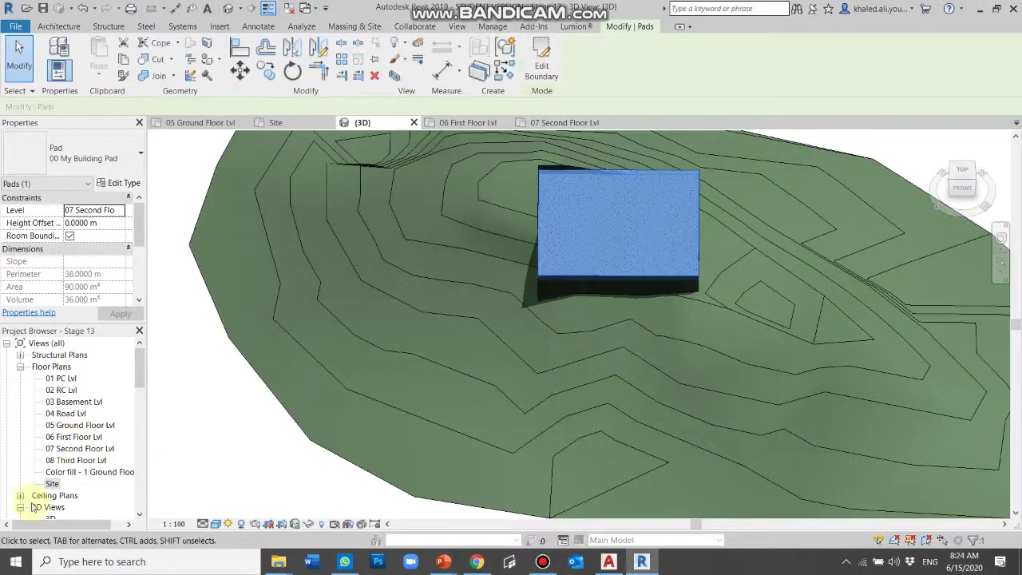
In the Site plan, add a 13.6 × 8.1 m rectangular building pad below the upper pad's bottom edge
{"action": "double_click", "coordinate": [51, 483]}
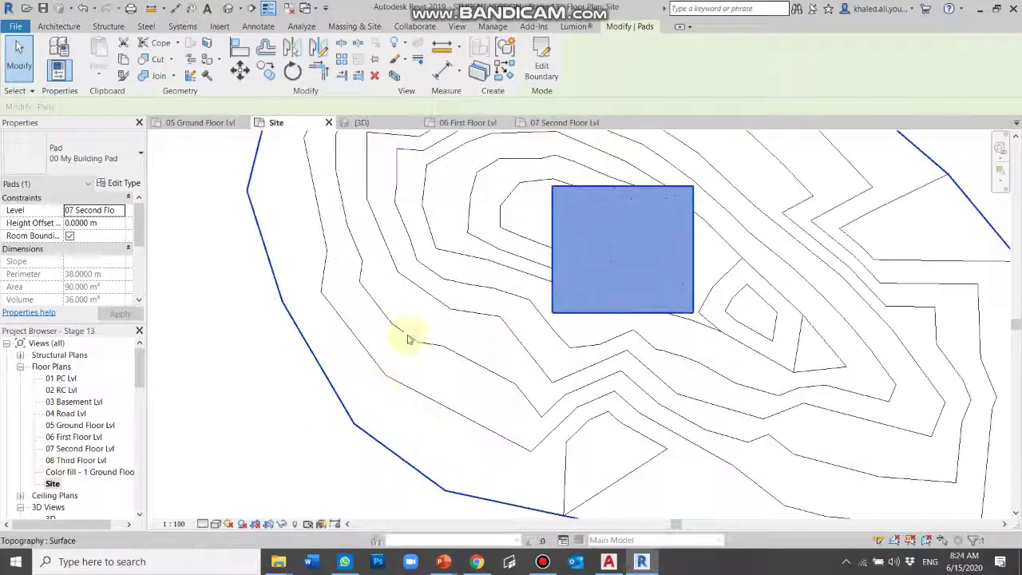
{"action": "left_click", "coordinate": [194, 240]}
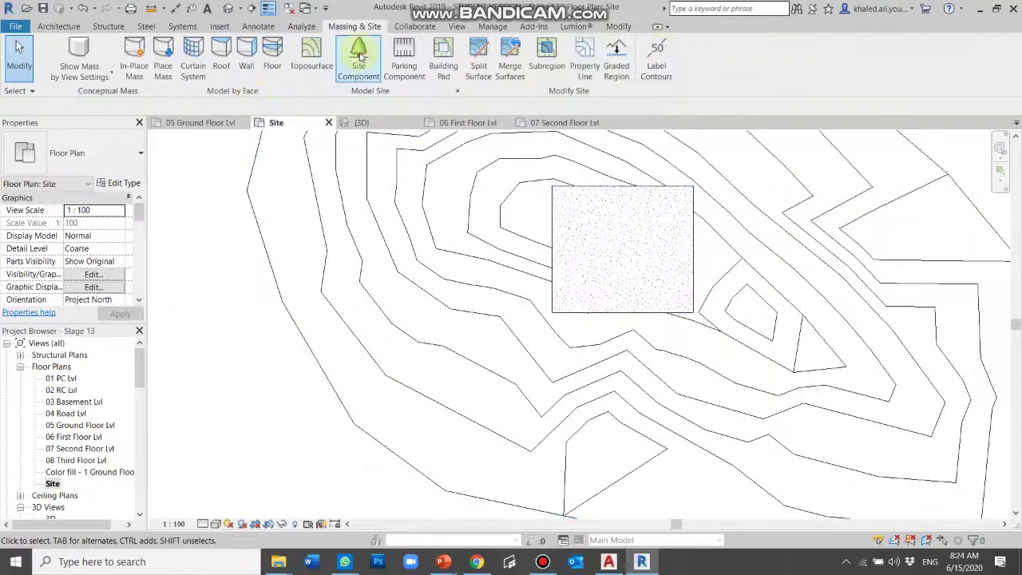
{"action": "left_click", "coordinate": [444, 58]}
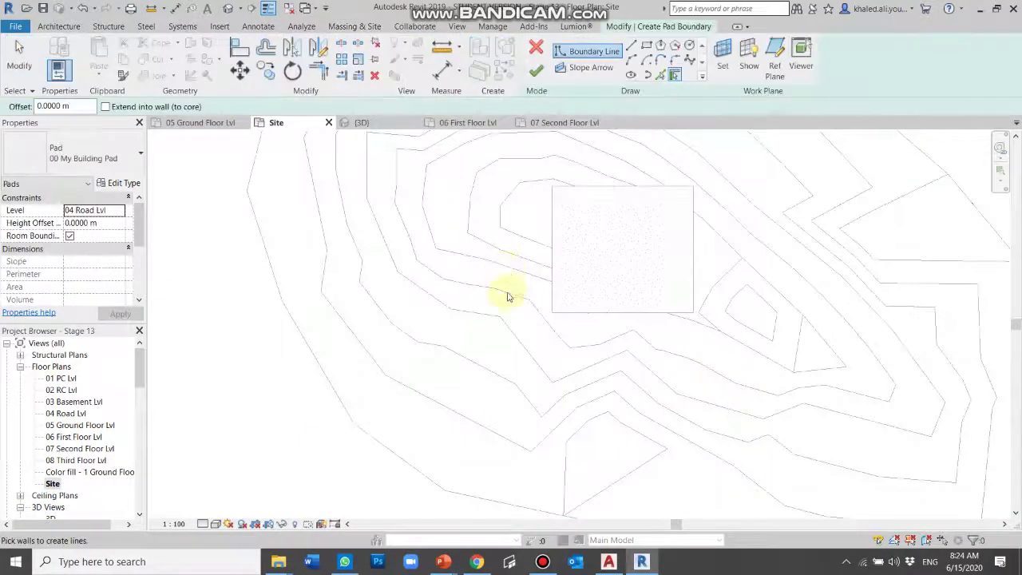
{"action": "left_click", "coordinate": [647, 46]}
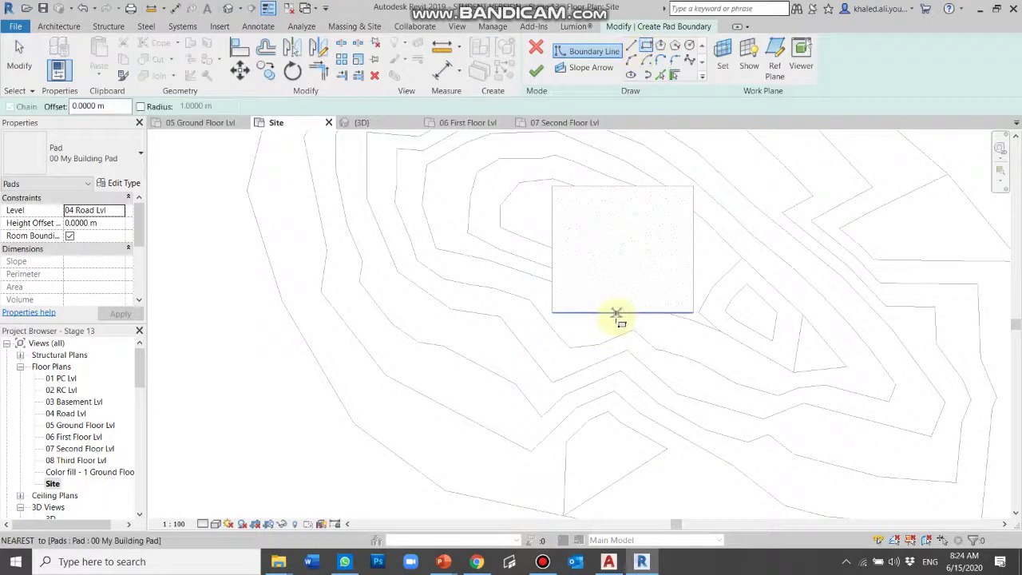
{"action": "left_click", "coordinate": [616, 313]}
{"action": "left_click", "coordinate": [424, 426]}
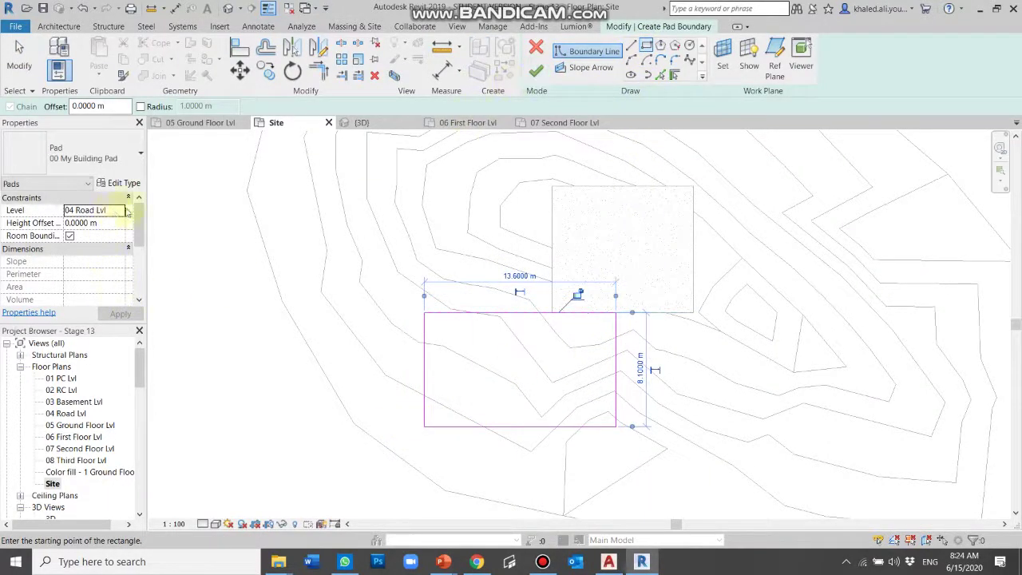
{"action": "left_click", "coordinate": [535, 74]}
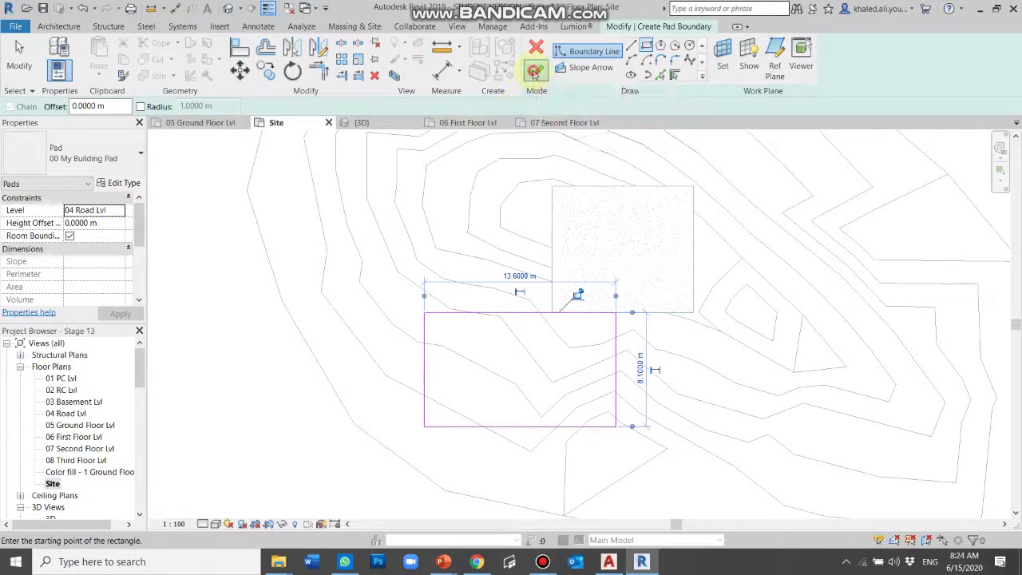
{"action": "left_click", "coordinate": [230, 10]}
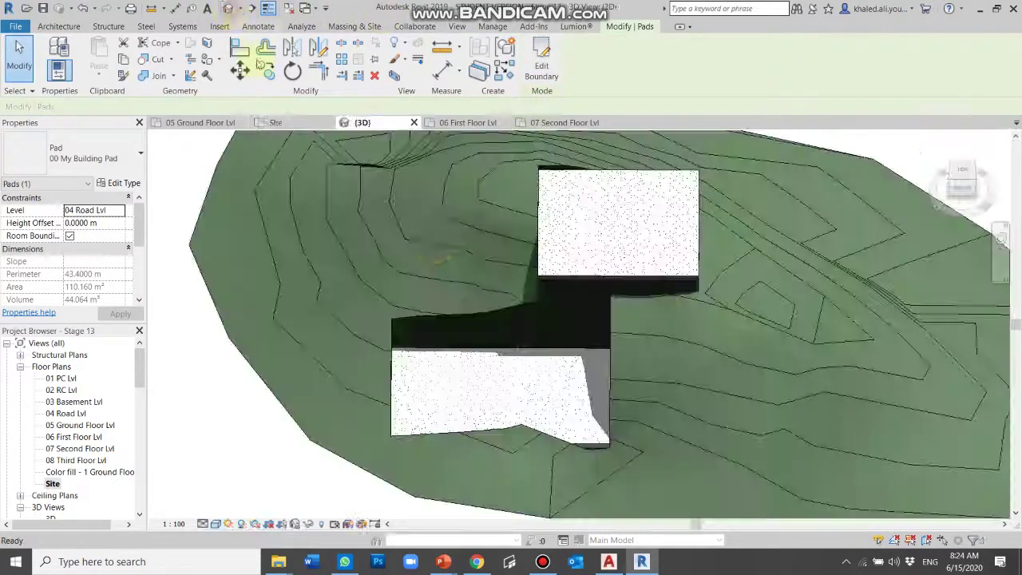
Put the lower road-level pad on 06 First Floor Lvl
{"action": "left_click", "coordinate": [591, 358]}
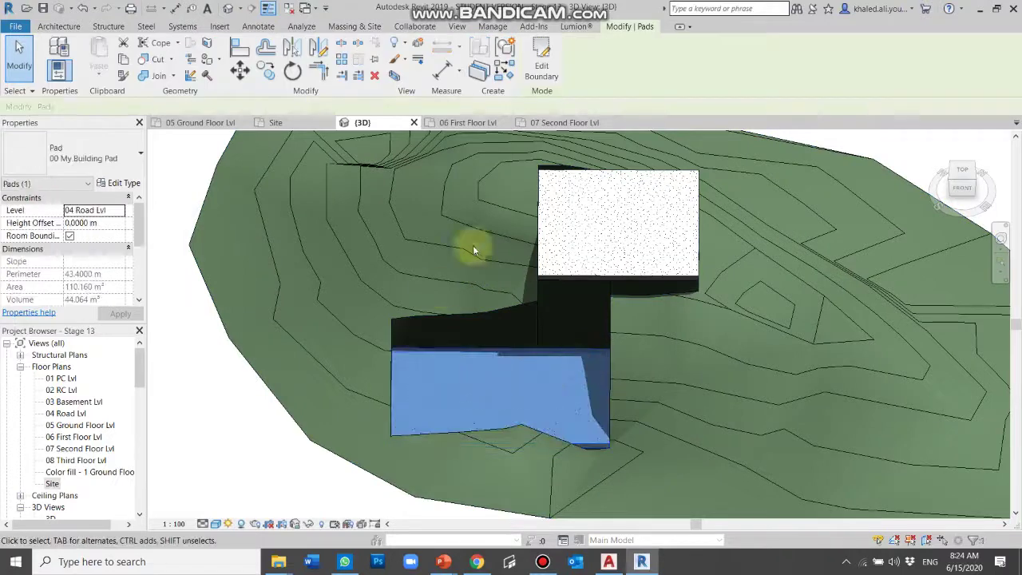
{"action": "left_click", "coordinate": [565, 272]}
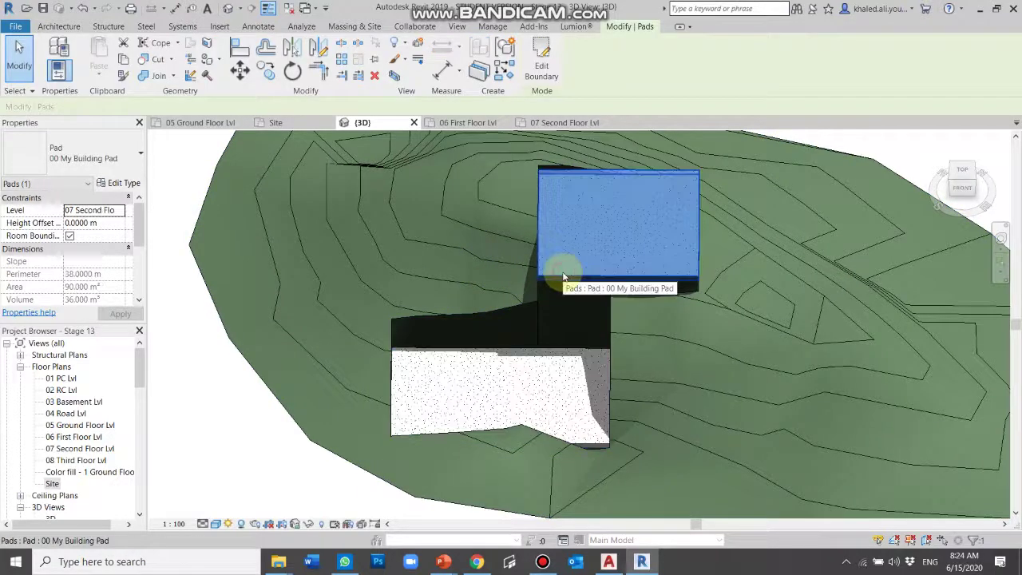
{"action": "left_click", "coordinate": [559, 346]}
{"action": "left_click", "coordinate": [116, 212]}
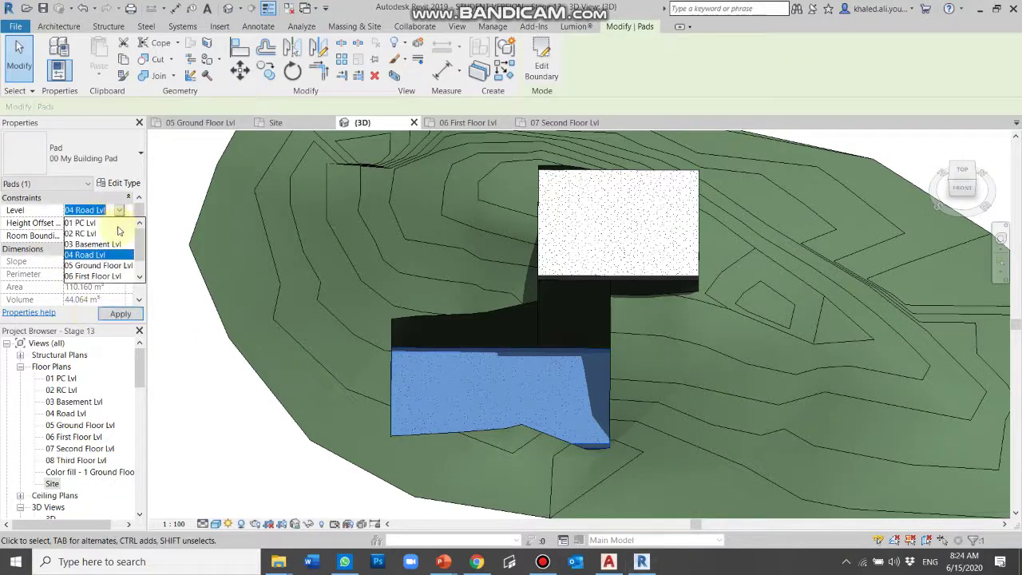
{"action": "left_click", "coordinate": [90, 276]}
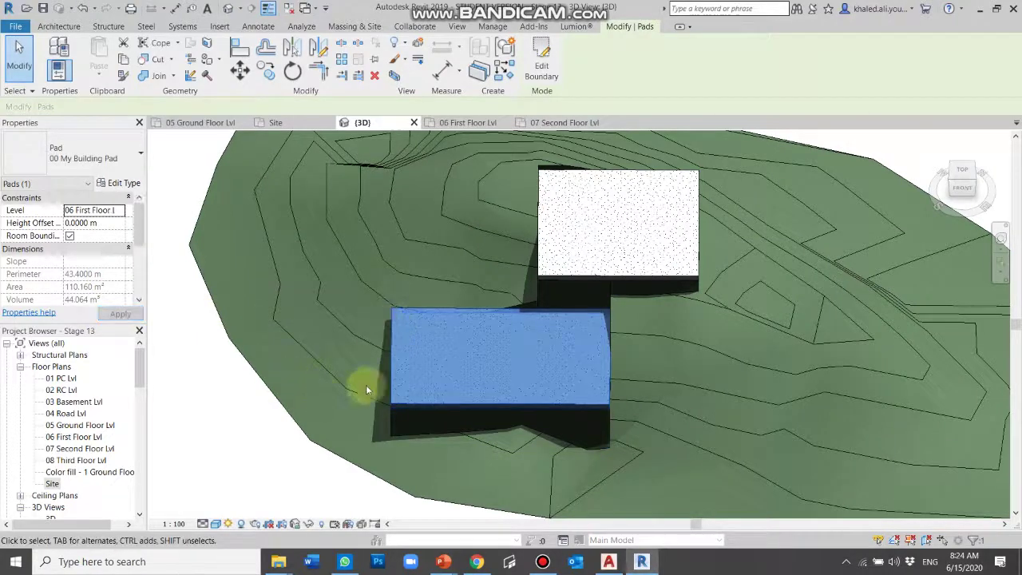
Set the upper pad to 06 First Floor Lvl, trying a 1.5 m height offset before returning it to 0
{"action": "left_click", "coordinate": [550, 275]}
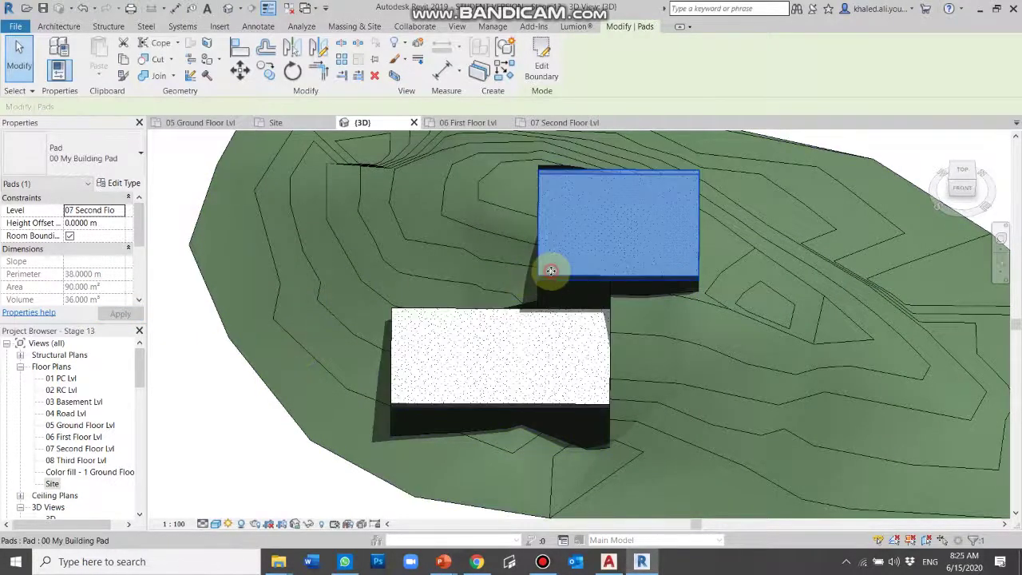
{"action": "left_click", "coordinate": [109, 210]}
{"action": "left_click", "coordinate": [119, 210]}
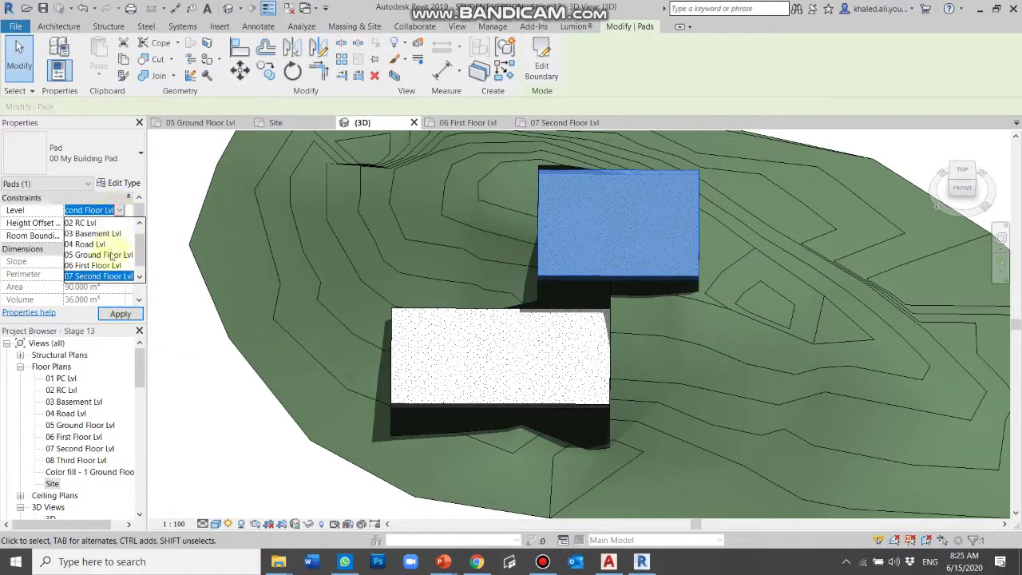
{"action": "left_click", "coordinate": [90, 275]}
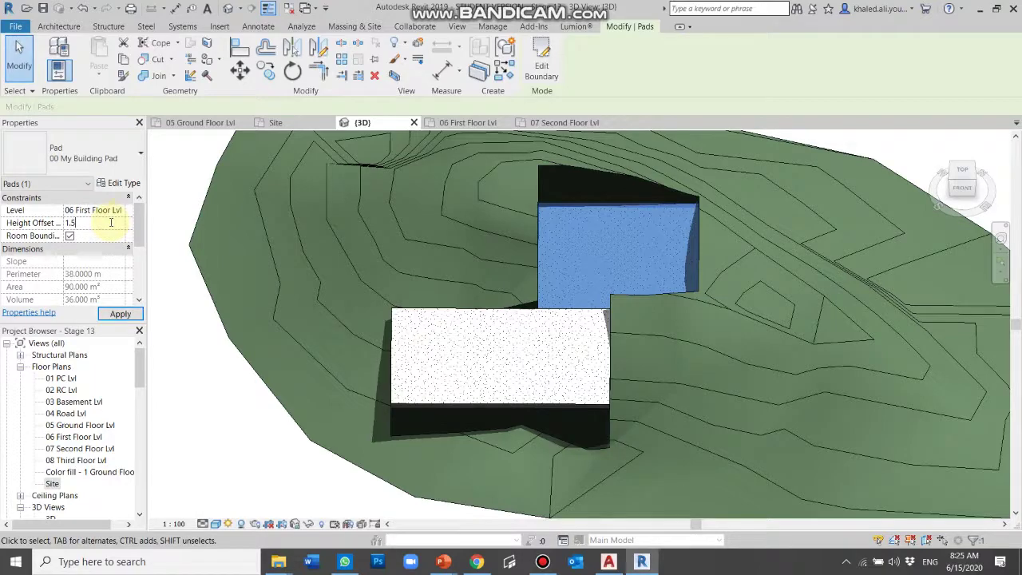
{"action": "left_click", "coordinate": [120, 313]}
{"action": "mouse_move", "coordinate": [589, 279]}
{"action": "middle_mouse_down", "text": "shift"}
{"action": "mouse_move", "coordinate": [597, 285]}
{"action": "mouse_move", "coordinate": [517, 328]}
{"action": "mouse_move", "coordinate": [628, 269]}
{"action": "mouse_move", "coordinate": [650, 222]}
{"action": "mouse_move", "coordinate": [529, 342]}
{"action": "mouse_move", "coordinate": [577, 307]}
{"action": "middle_mouse_up", "text": "shift"}
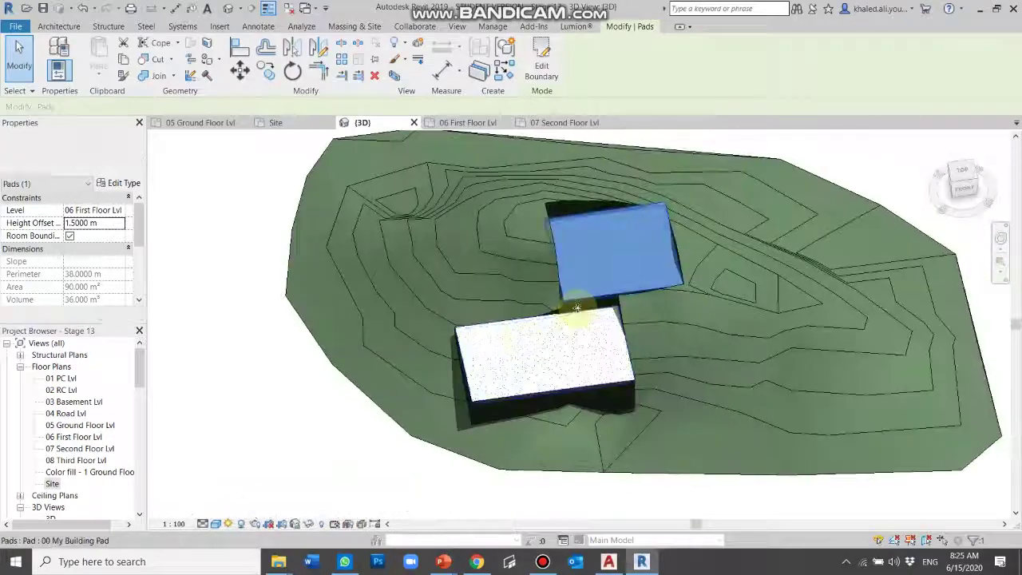
{"action": "scroll", "coordinate": [586, 325], "scroll_direction": "up", "scroll_amount": 3}
{"action": "scroll", "coordinate": [583, 240], "scroll_direction": "down", "scroll_amount": 1}
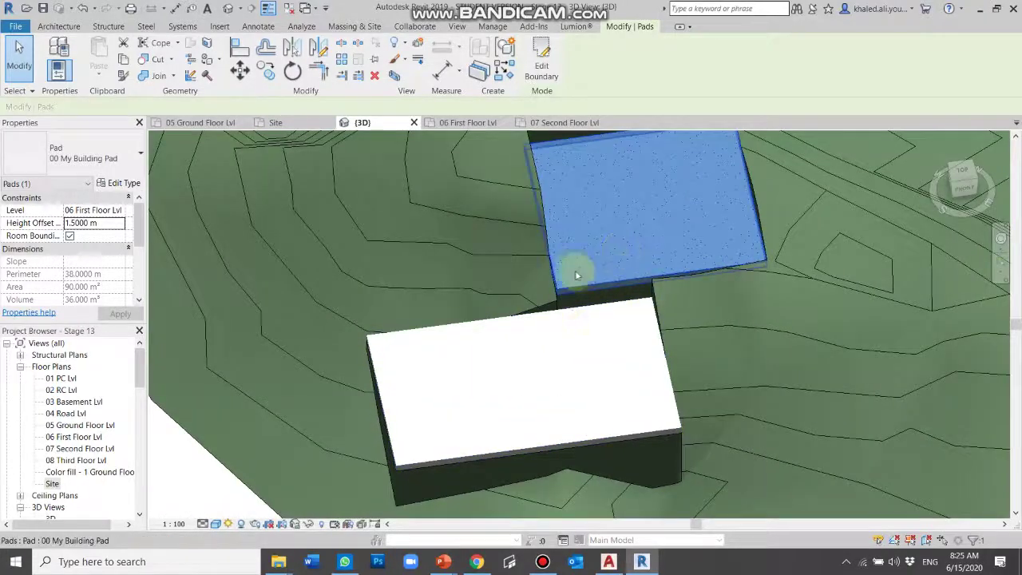
{"action": "scroll", "coordinate": [592, 269], "scroll_direction": "down", "scroll_amount": 3}
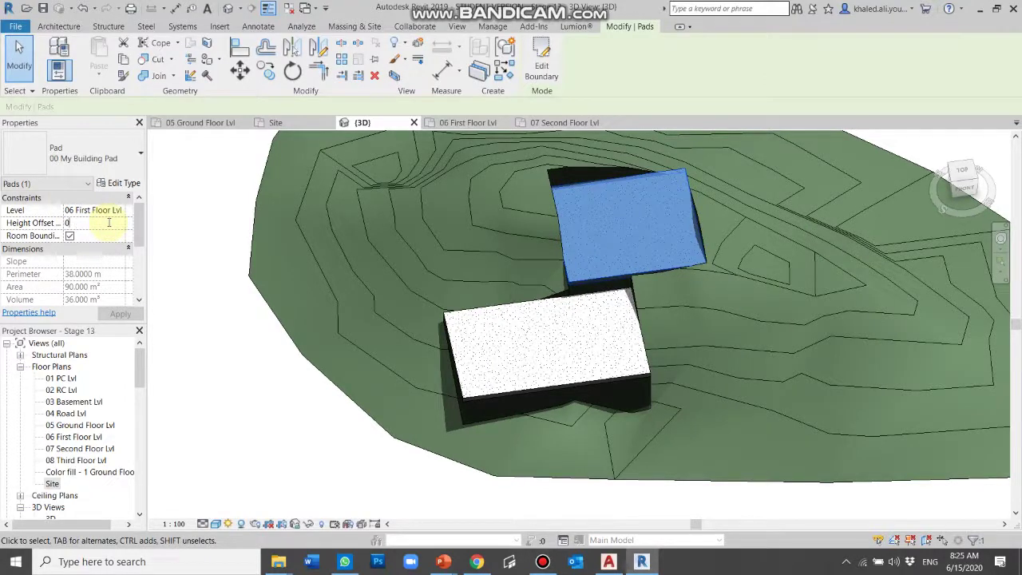
{"action": "left_click", "coordinate": [132, 313]}
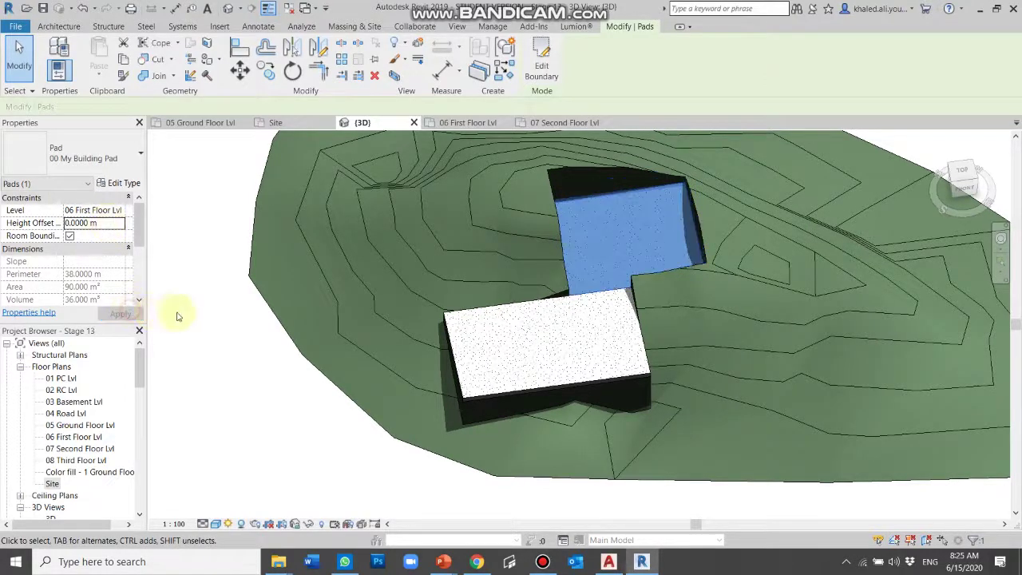
{"action": "key", "text": "Escape"}
Orbit over the site, select the front pad to check its level, then open the 06 First Floor Lvl plan
{"action": "scroll", "coordinate": [508, 287], "scroll_direction": "down", "scroll_amount": 3}
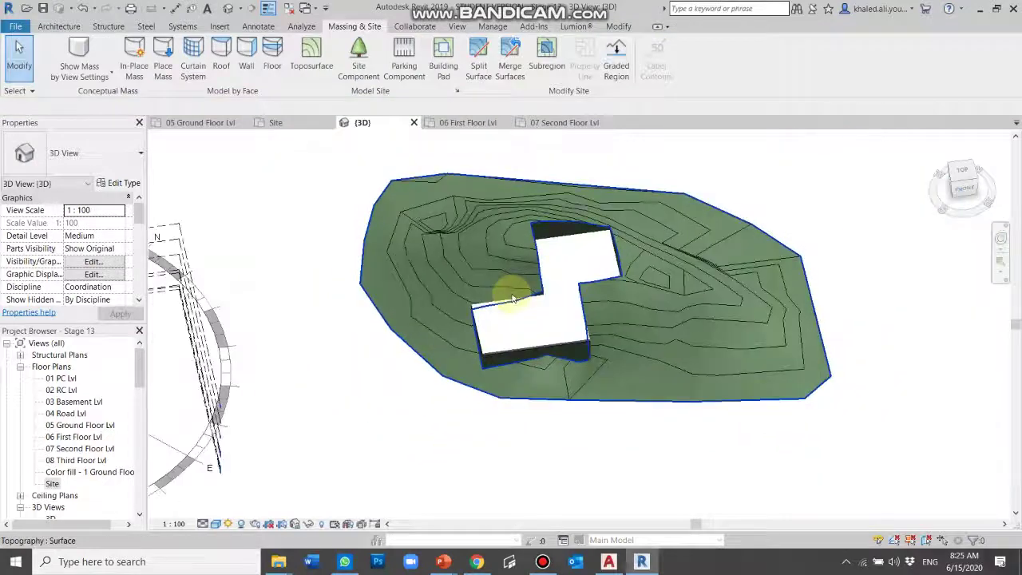
{"action": "middle_click_drag", "start_coordinate": [513, 300], "coordinate": [554, 381], "text": "shift"}
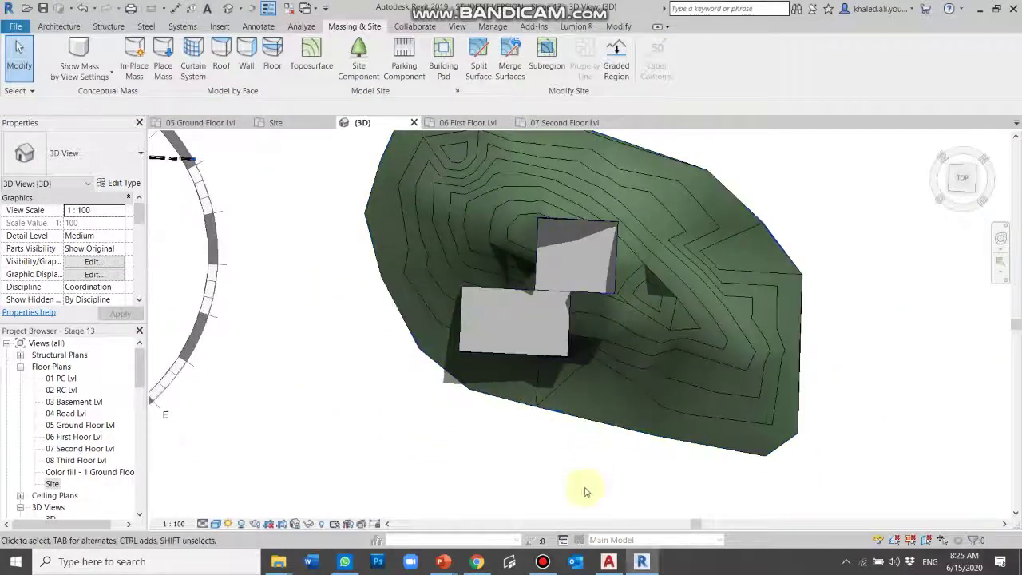
{"action": "left_click", "coordinate": [543, 562]}
{"action": "left_click", "coordinate": [542, 562]}
{"action": "mouse_move", "coordinate": [377, 374]}
{"action": "middle_mouse_down", "text": "shift"}
{"action": "mouse_move", "coordinate": [595, 331]}
{"action": "mouse_move", "coordinate": [560, 264]}
{"action": "middle_mouse_up", "text": "shift"}
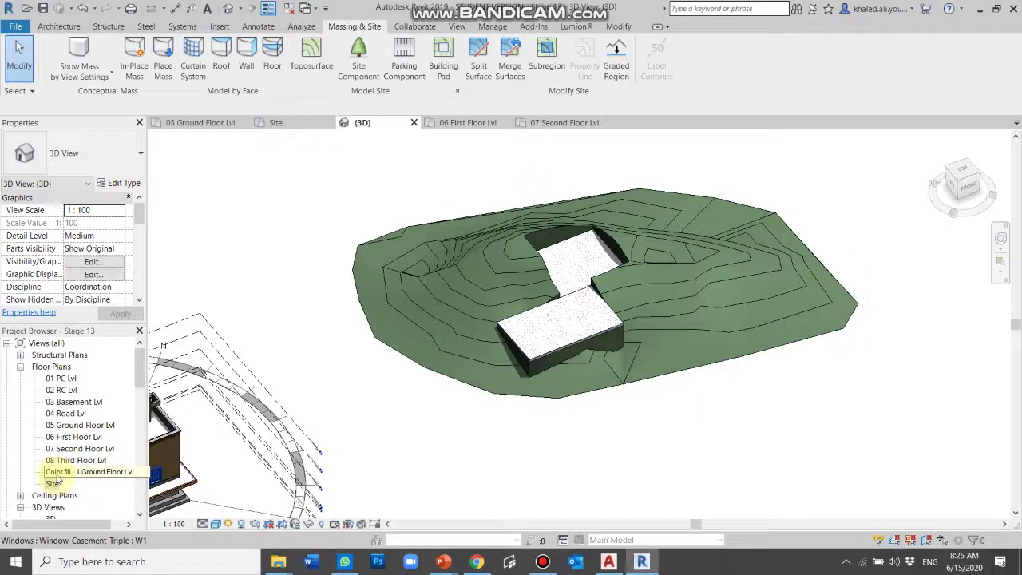
{"action": "left_click", "coordinate": [551, 342]}
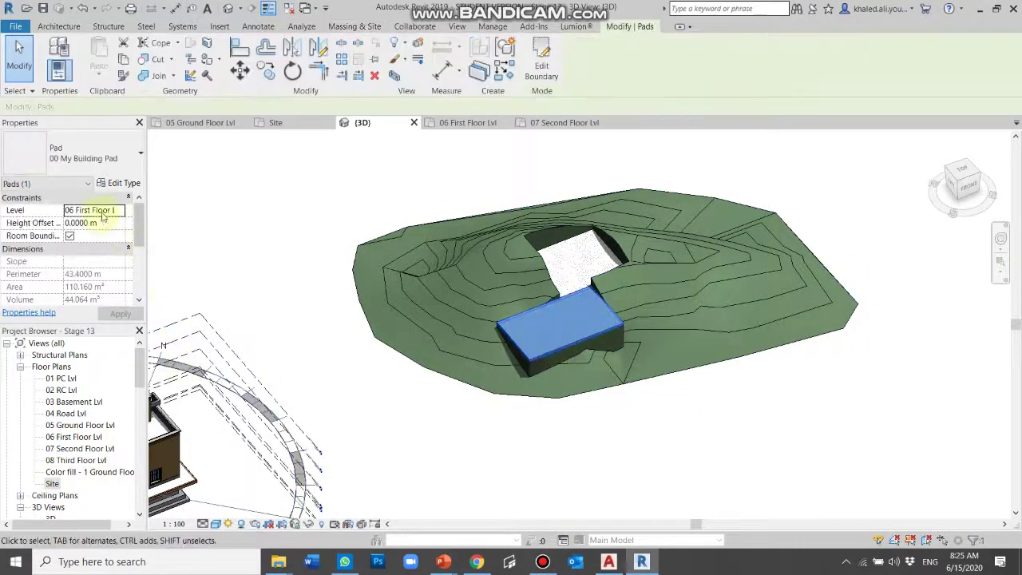
{"action": "double_click", "coordinate": [74, 437]}
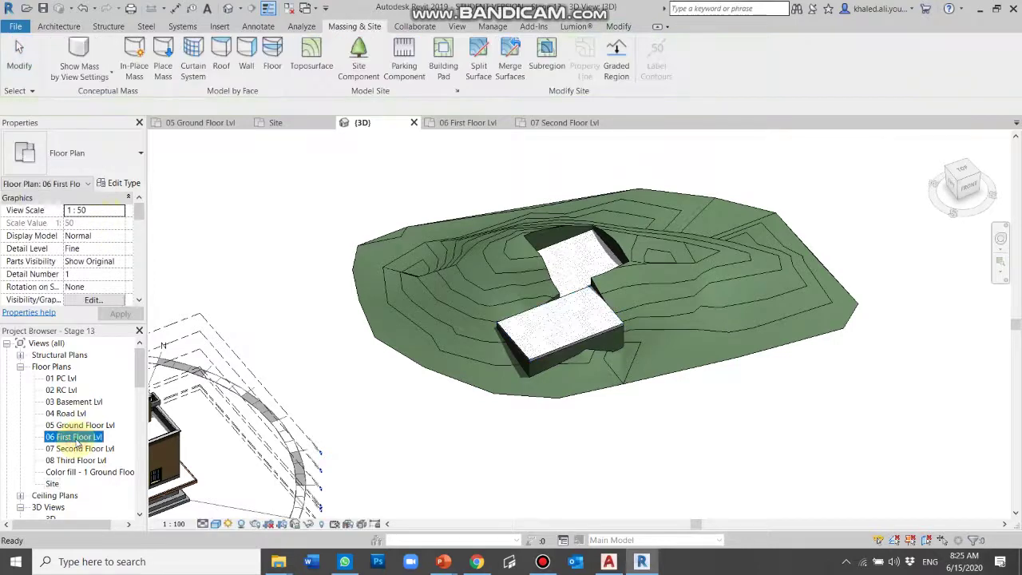
{"action": "scroll", "coordinate": [431, 288], "scroll_direction": "up", "scroll_amount": 3}
Start a wall using the 00 25 cm+ Ex. ceramic + Int. ceramic wall type
{"action": "scroll", "coordinate": [512, 319], "scroll_direction": "up", "scroll_amount": 2}
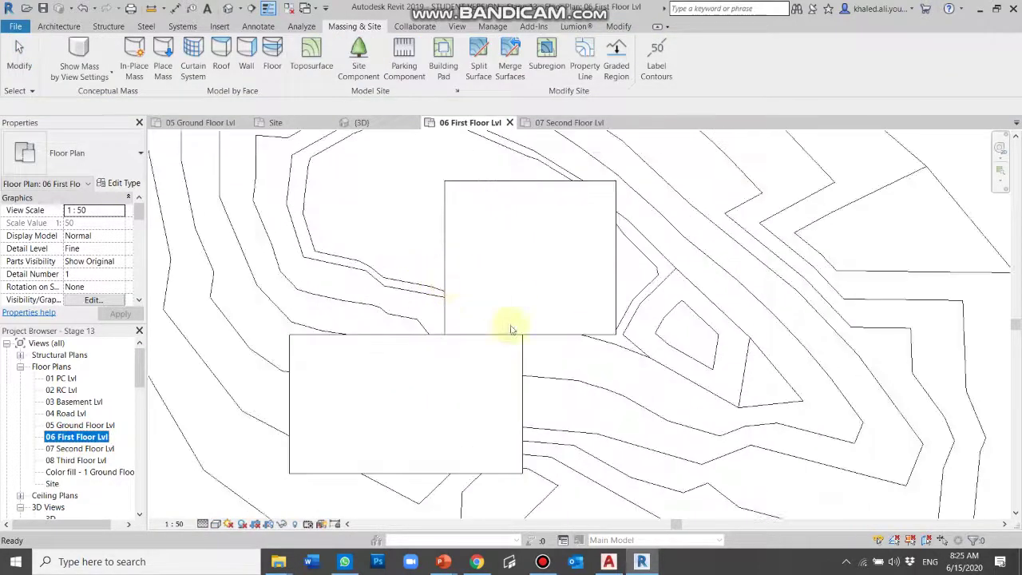
{"action": "scroll", "coordinate": [510, 170], "scroll_direction": "up", "scroll_amount": 1}
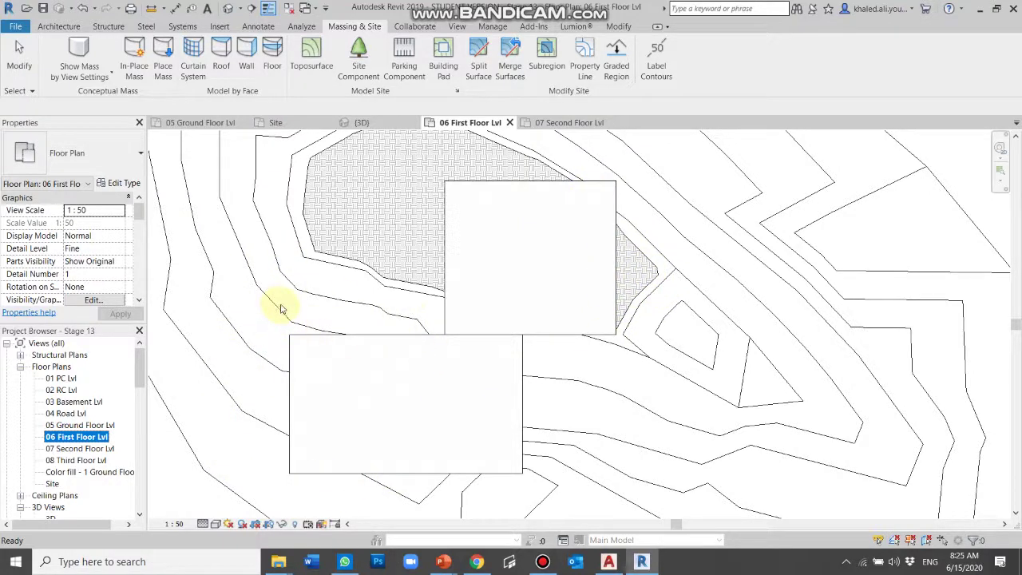
{"action": "left_click", "coordinate": [70, 29]}
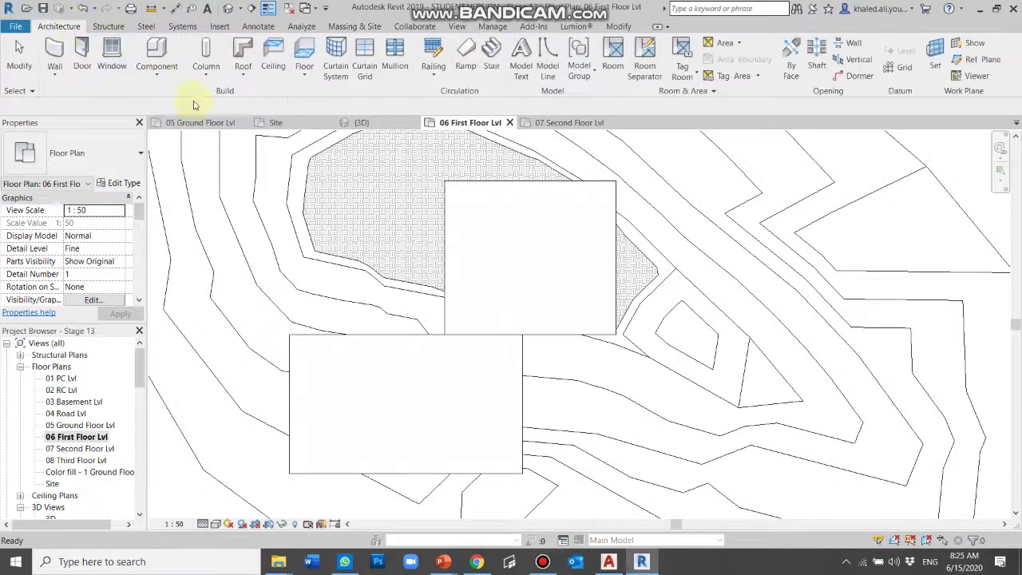
{"action": "left_click", "coordinate": [55, 50]}
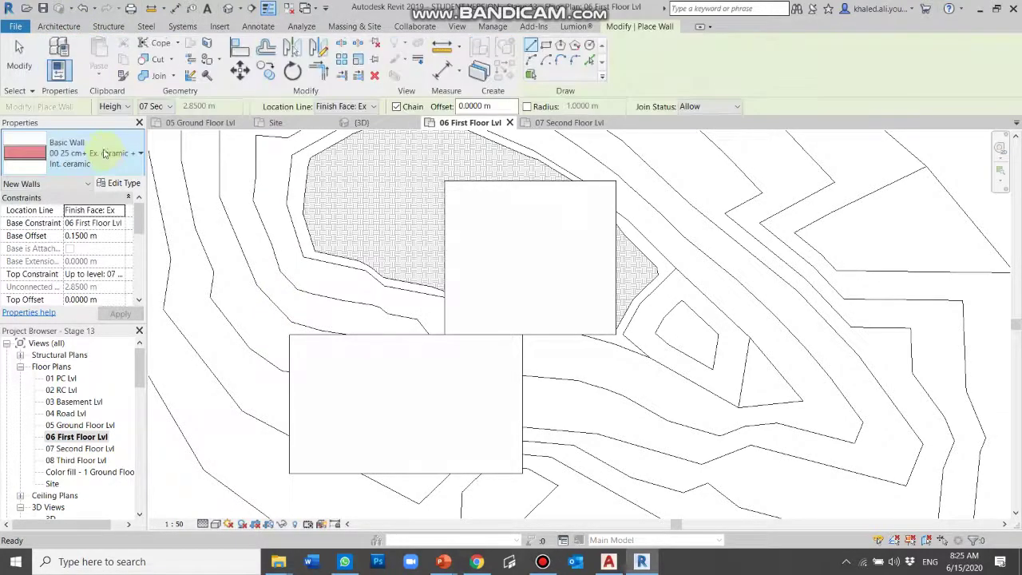
{"action": "left_click", "coordinate": [140, 153]}
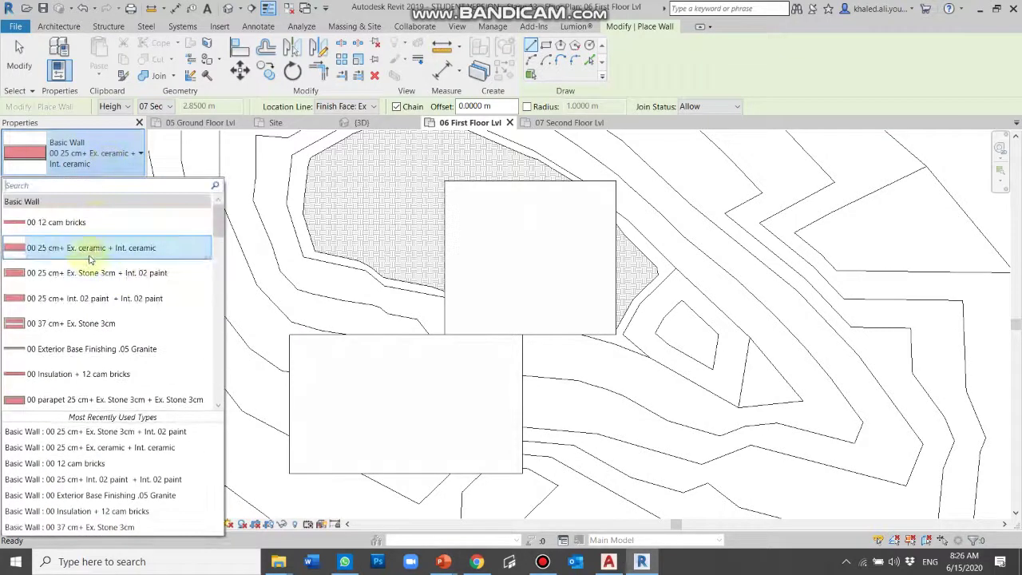
{"action": "left_click", "coordinate": [90, 254]}
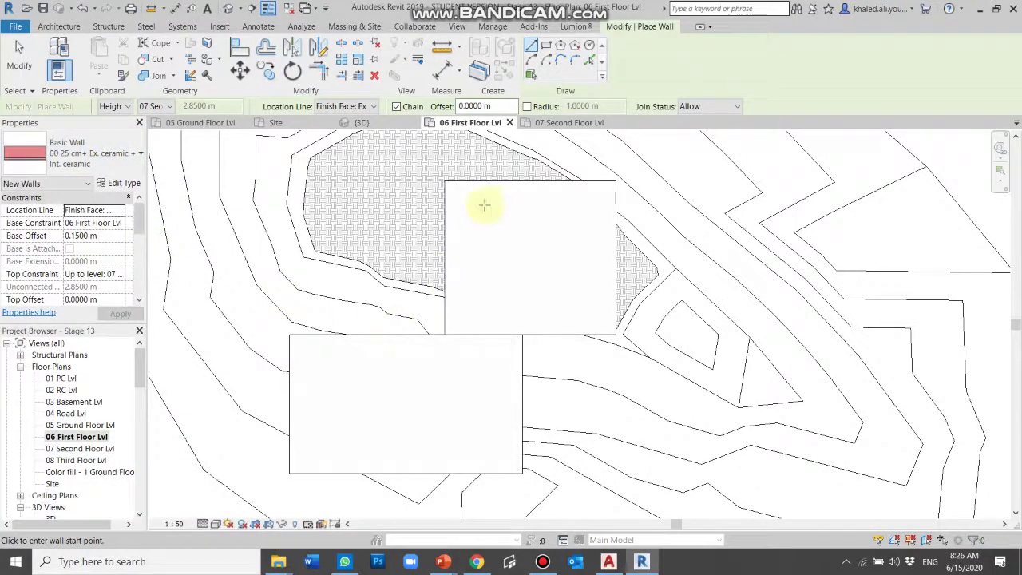
Set Location Line to Core Centerline and draw a short wall from the pad corner along its top edge
{"action": "scroll", "coordinate": [544, 189], "scroll_direction": "up", "scroll_amount": 2}
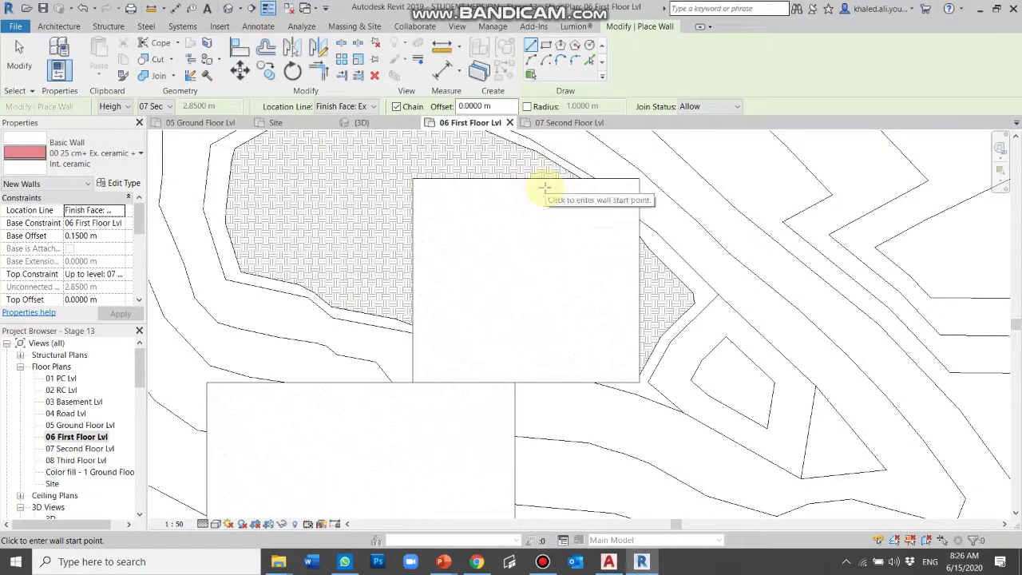
{"action": "scroll", "coordinate": [559, 187], "scroll_direction": "up", "scroll_amount": 2}
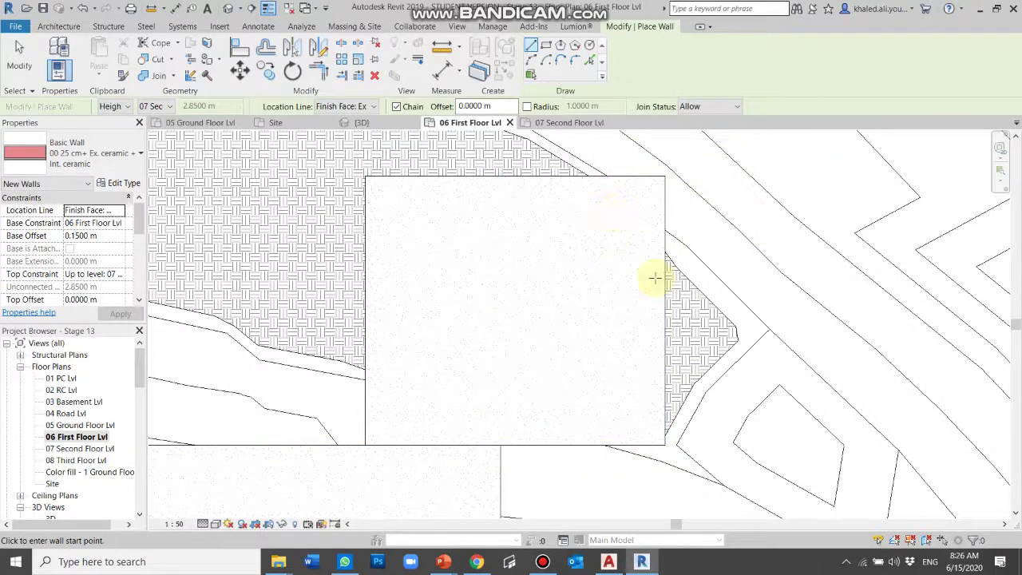
{"action": "left_click", "coordinate": [366, 177]}
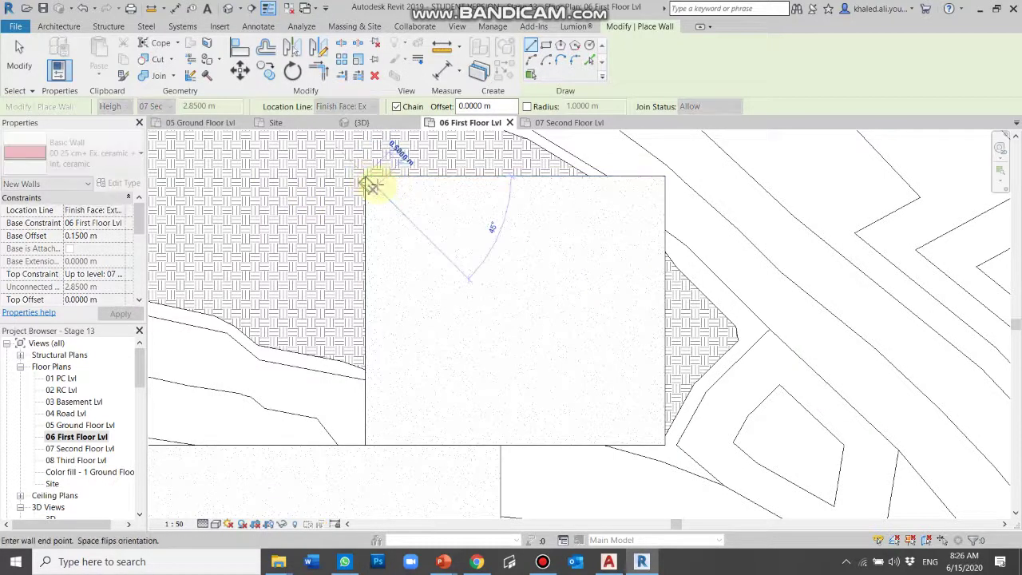
{"action": "scroll", "coordinate": [367, 182], "scroll_direction": "up", "scroll_amount": 1}
{"action": "key", "text": "Escape"}
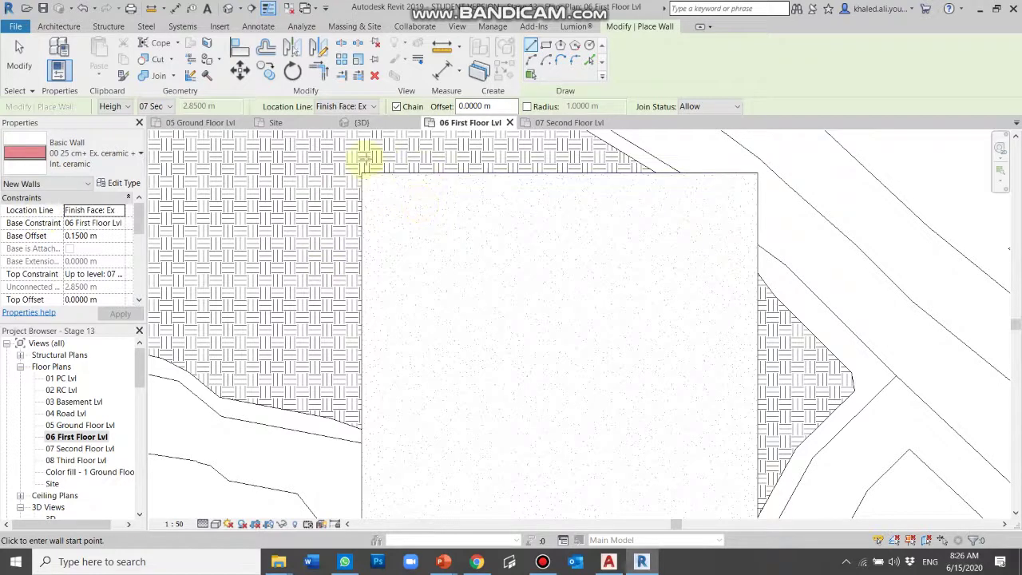
{"action": "left_click", "coordinate": [372, 107]}
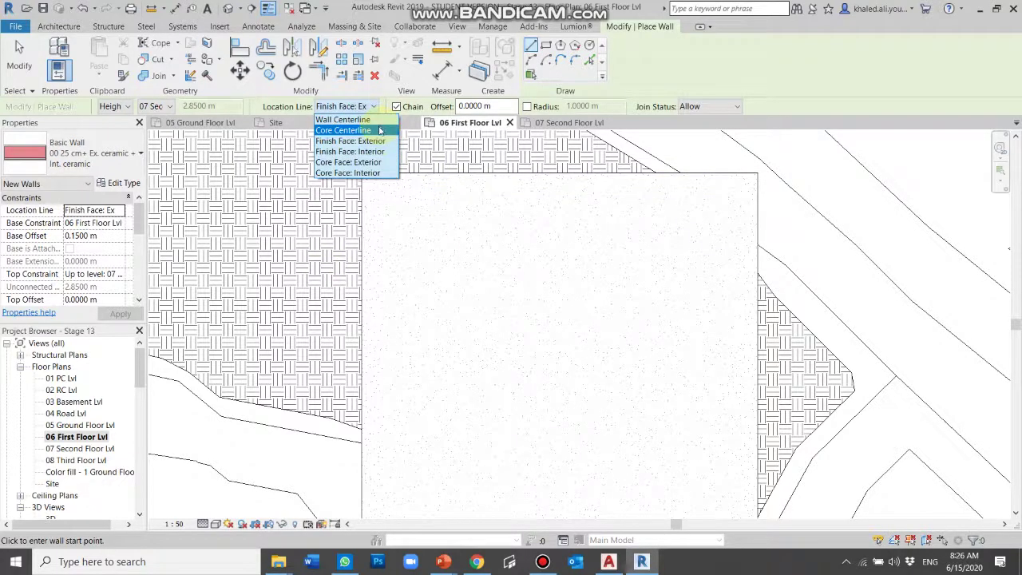
{"action": "left_click", "coordinate": [380, 131]}
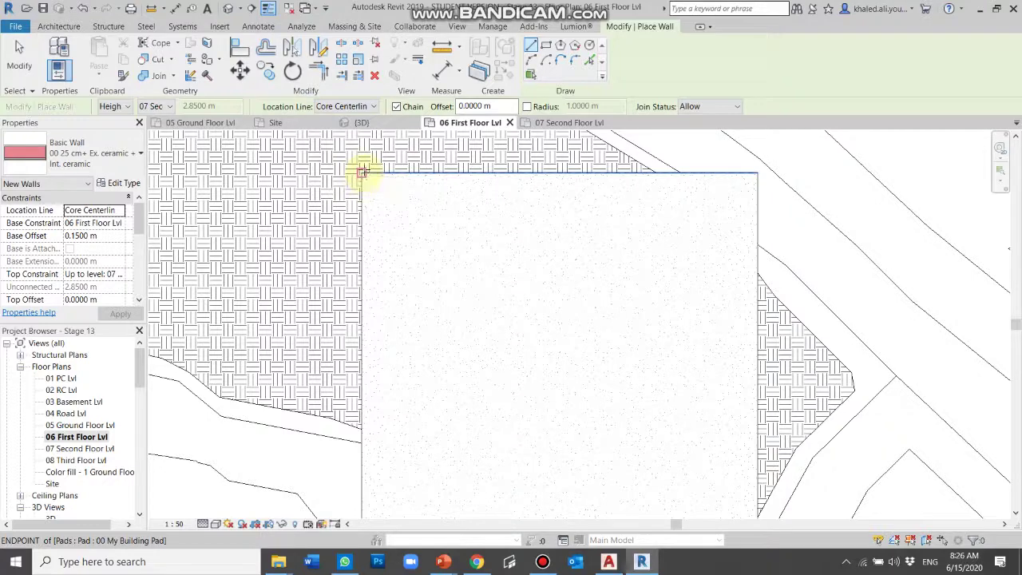
{"action": "left_click", "coordinate": [363, 173]}
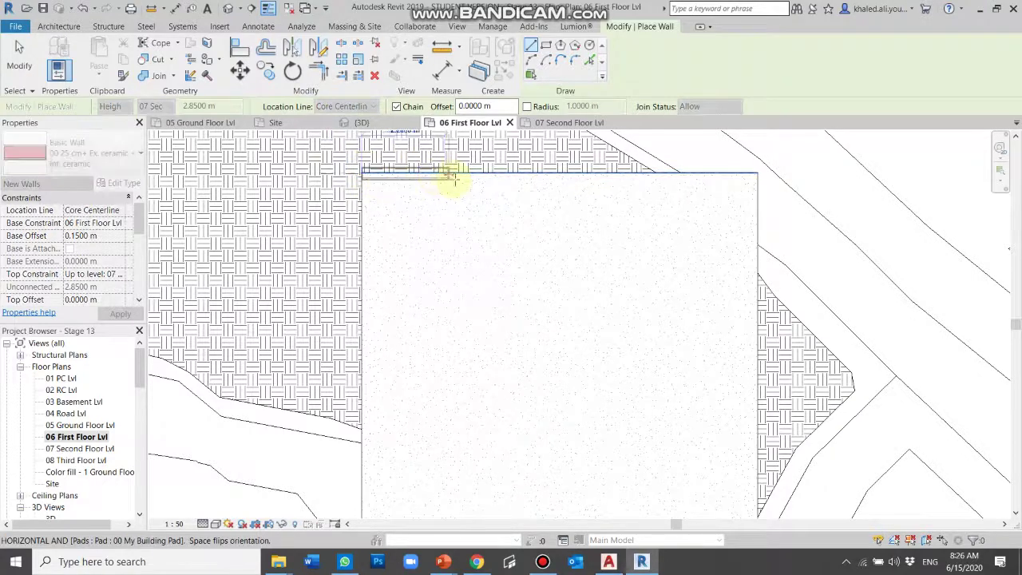
{"action": "left_click", "coordinate": [461, 175]}
Delete the trial wall drawn along the pad's top edge
{"action": "key", "text": "Escape"}
{"action": "key", "text": "Escape"}
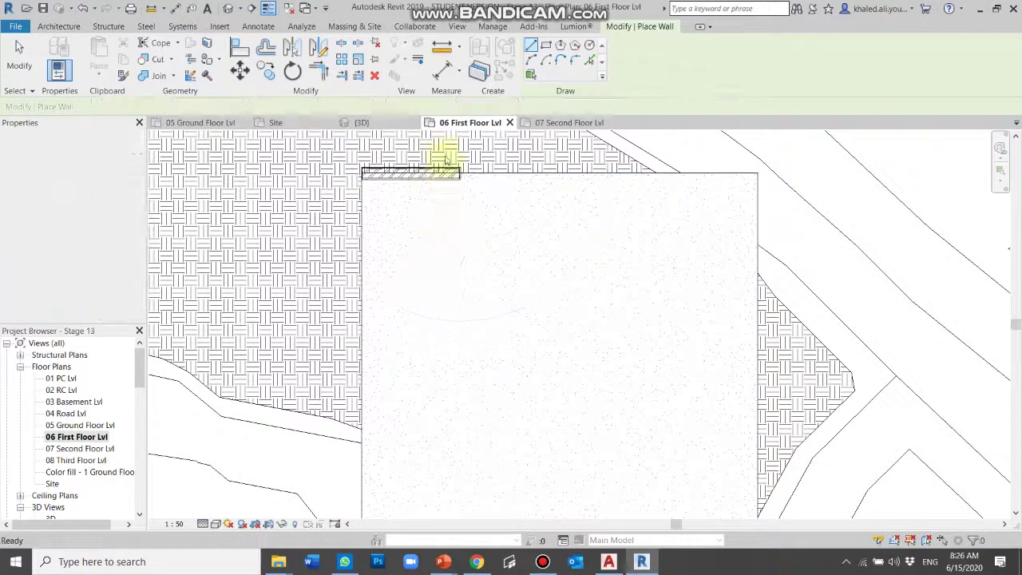
{"action": "scroll", "coordinate": [445, 169], "scroll_direction": "up", "scroll_amount": 3}
{"action": "scroll", "coordinate": [443, 166], "scroll_direction": "up", "scroll_amount": 2}
{"action": "scroll", "coordinate": [445, 164], "scroll_direction": "up", "scroll_amount": 2}
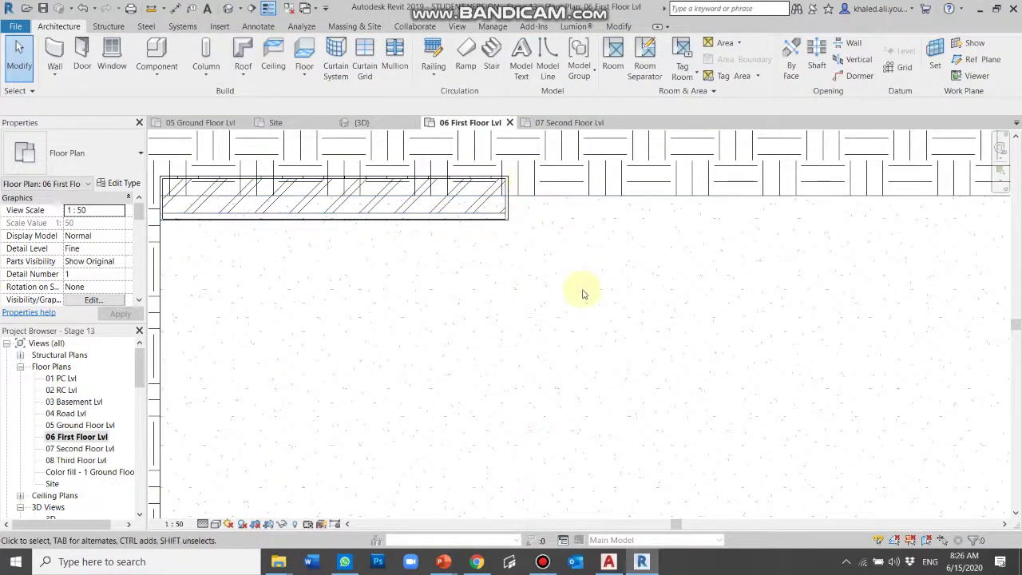
{"action": "scroll", "coordinate": [581, 205], "scroll_direction": "down", "scroll_amount": 2}
{"action": "scroll", "coordinate": [581, 205], "scroll_direction": "down", "scroll_amount": 1}
{"action": "left_click", "coordinate": [533, 211]}
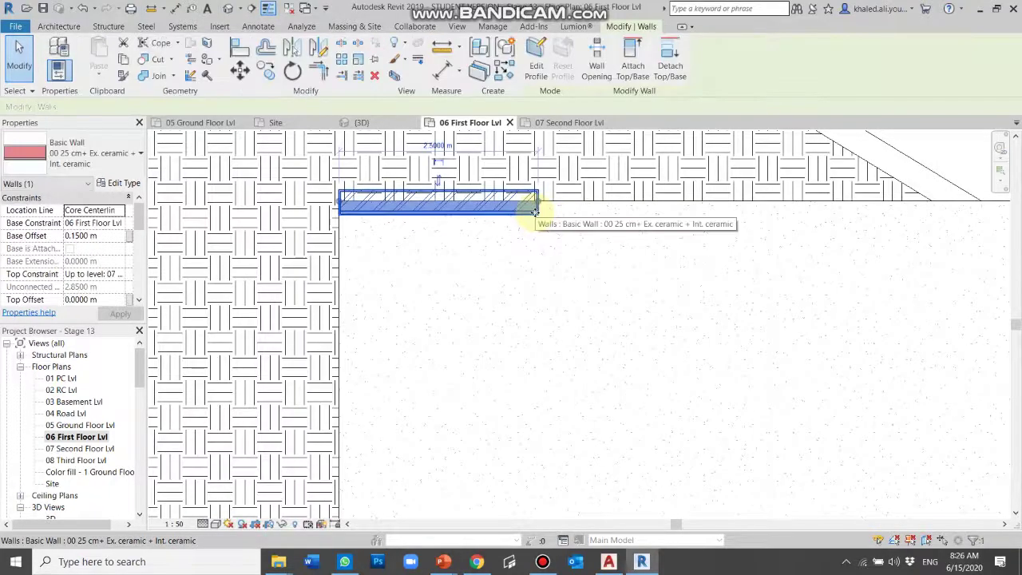
{"action": "key", "text": "Delete"}
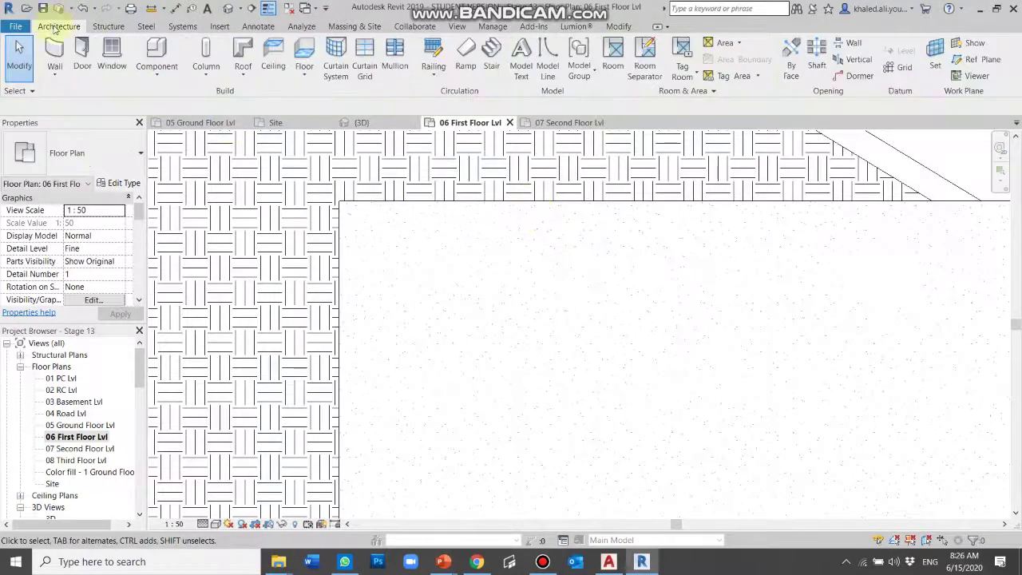
Restart the Wall tool with Base Offset 0 and Top Constraint Up to level 07 (3.0 m)
{"action": "left_click", "coordinate": [64, 49]}
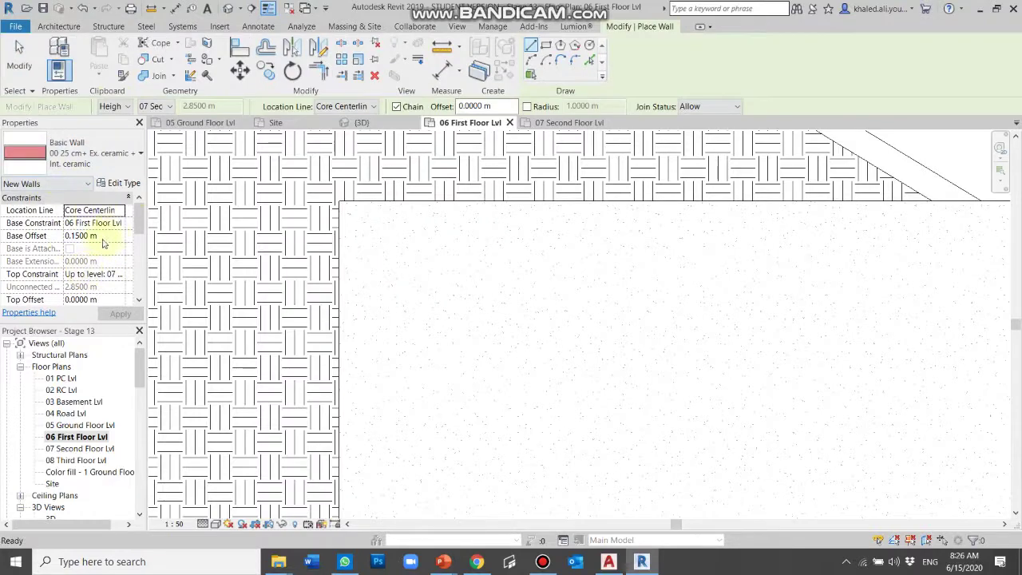
{"action": "left_click", "coordinate": [106, 238]}
{"action": "type", "text": "00"}
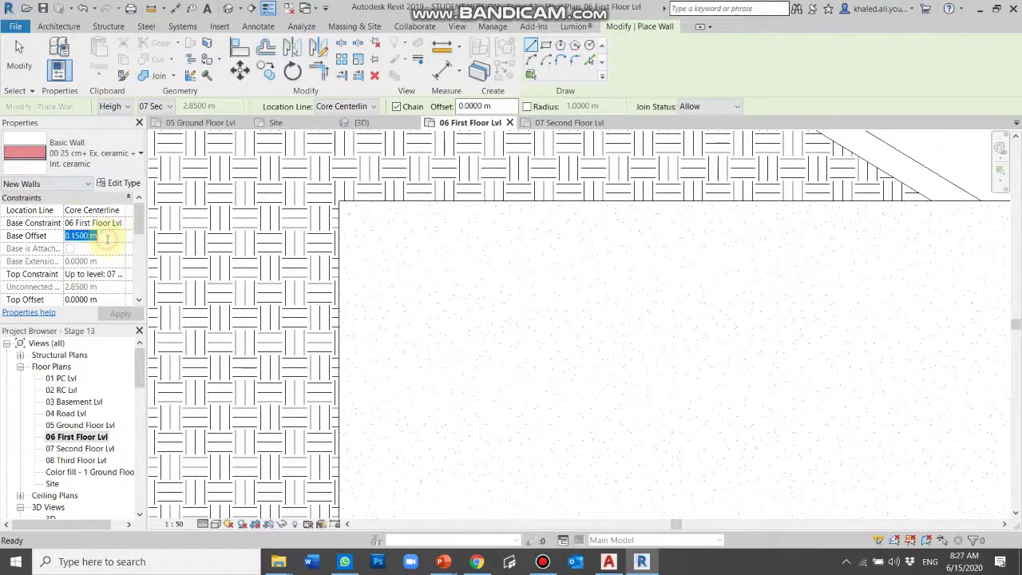
{"action": "left_click", "coordinate": [122, 275]}
{"action": "left_click", "coordinate": [118, 292]}
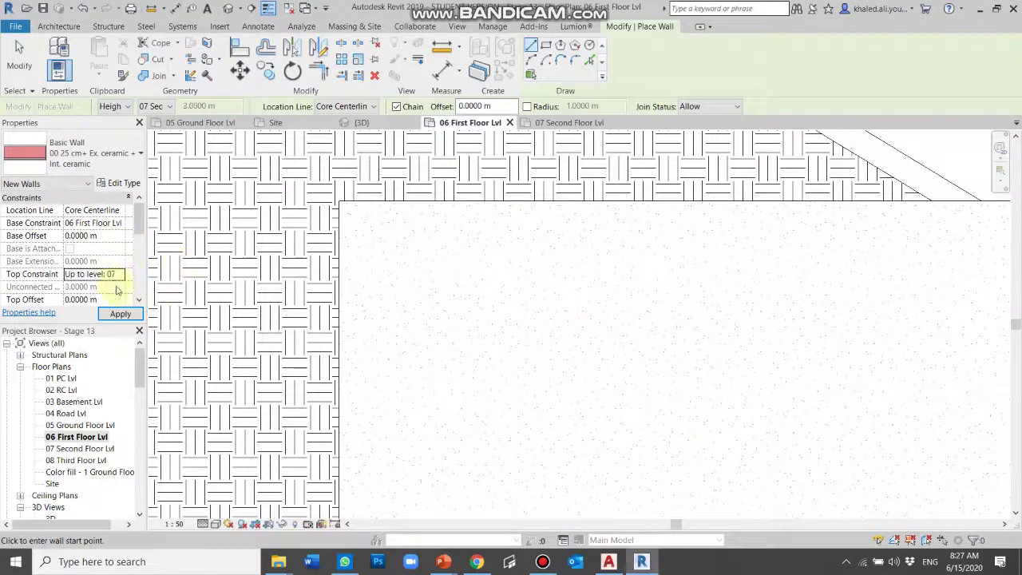
{"action": "left_click", "coordinate": [372, 107]}
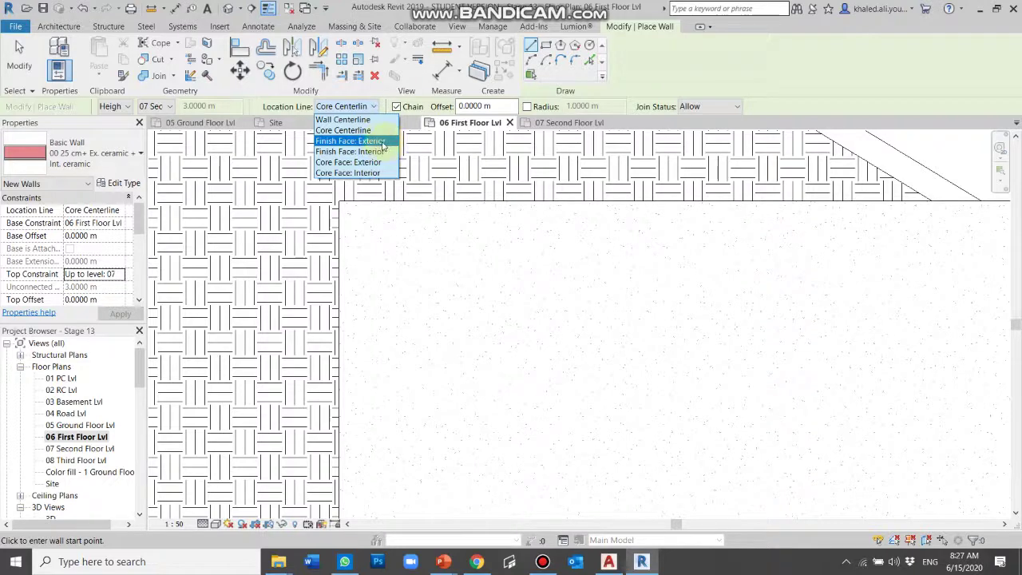
Align walls on Finish Face: Exterior and chain the 9 m top wall, right side and inner step
{"action": "left_click", "coordinate": [383, 141]}
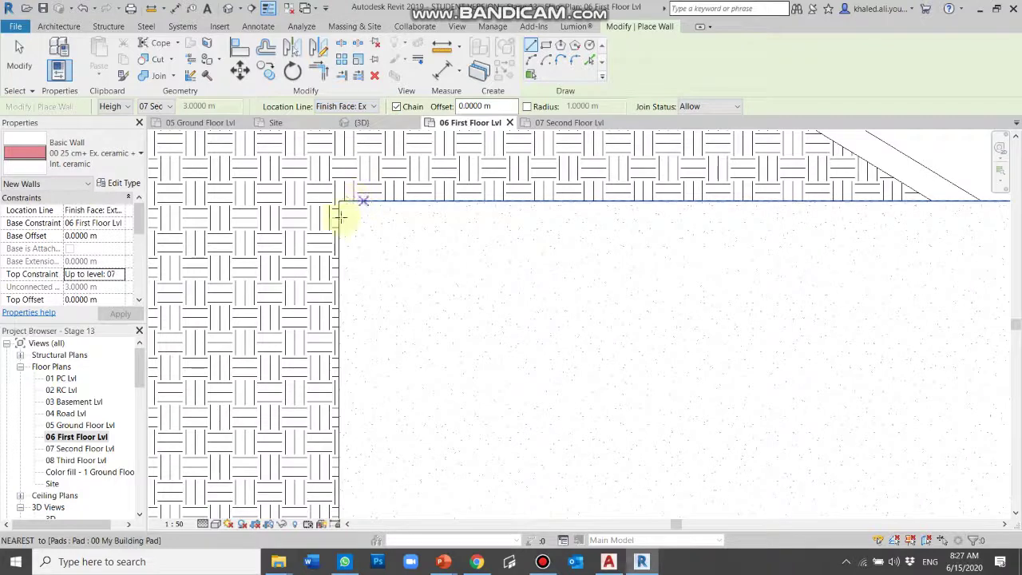
{"action": "left_click", "coordinate": [332, 208]}
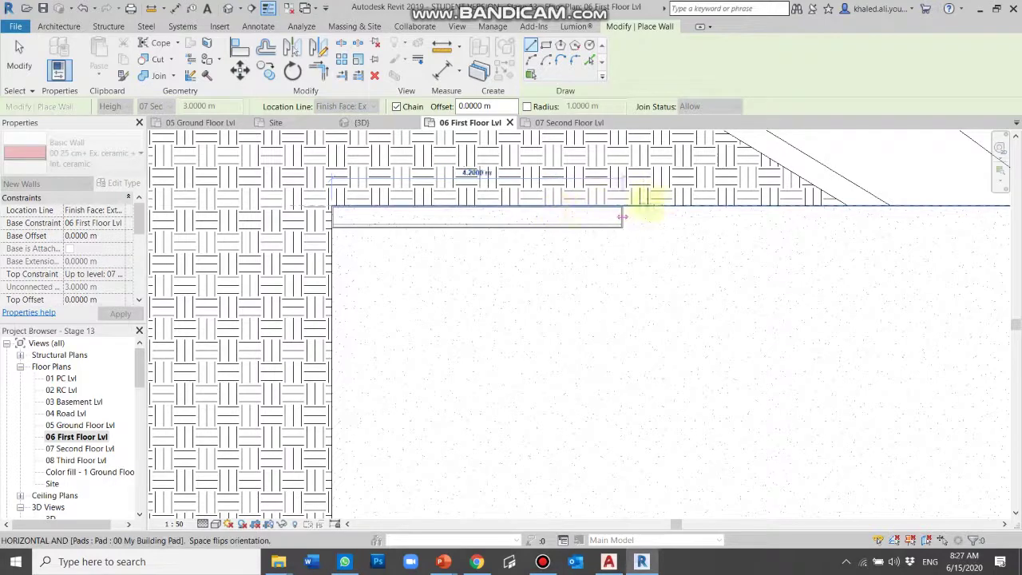
{"action": "scroll", "coordinate": [395, 212], "scroll_direction": "down", "scroll_amount": 1}
{"action": "scroll", "coordinate": [418, 206], "scroll_direction": "down", "scroll_amount": 1}
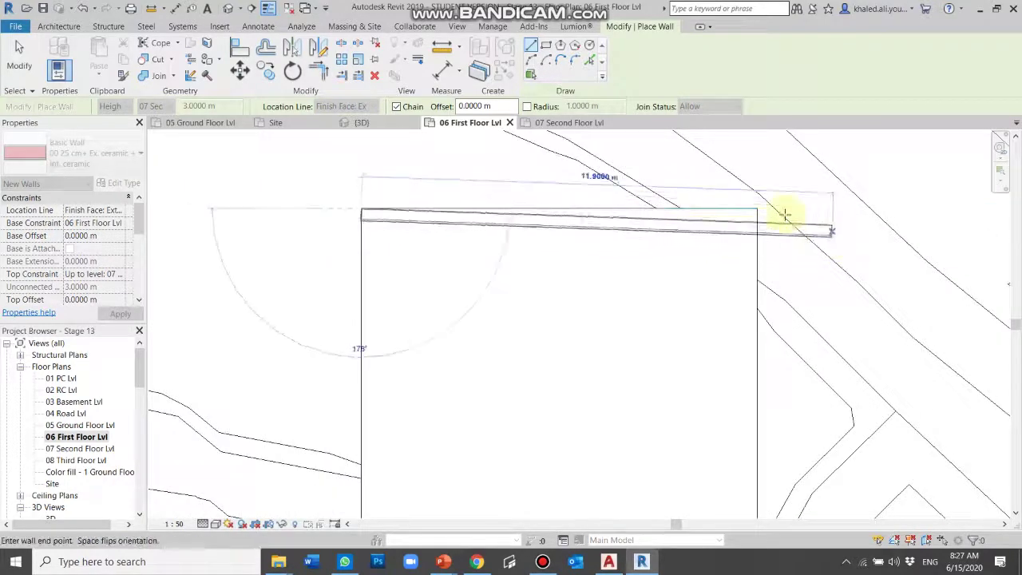
{"action": "scroll", "coordinate": [785, 215], "scroll_direction": "up", "scroll_amount": 2}
{"action": "scroll", "coordinate": [383, 206], "scroll_direction": "up", "scroll_amount": 2}
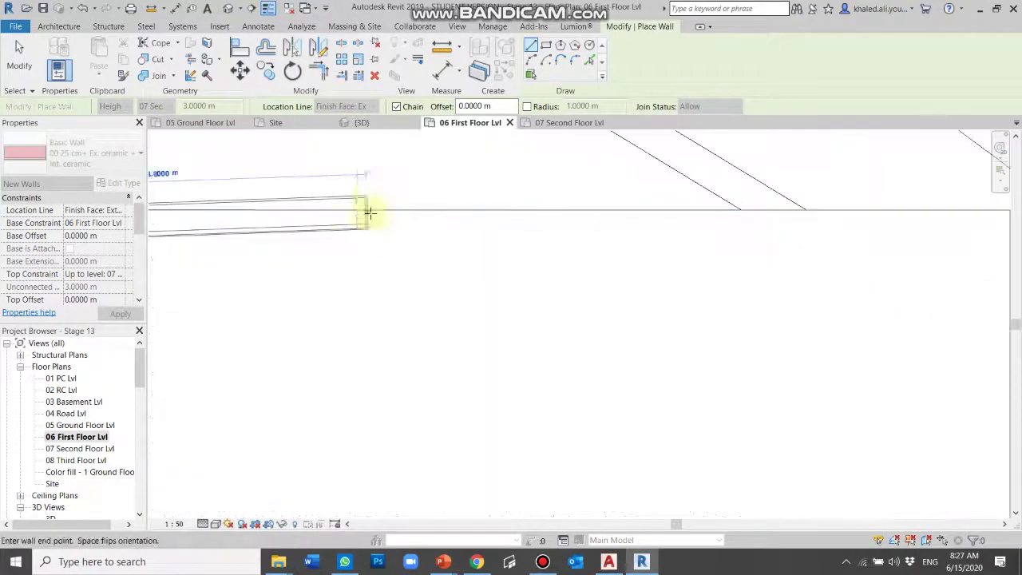
{"action": "scroll", "coordinate": [376, 200], "scroll_direction": "down", "scroll_amount": 2}
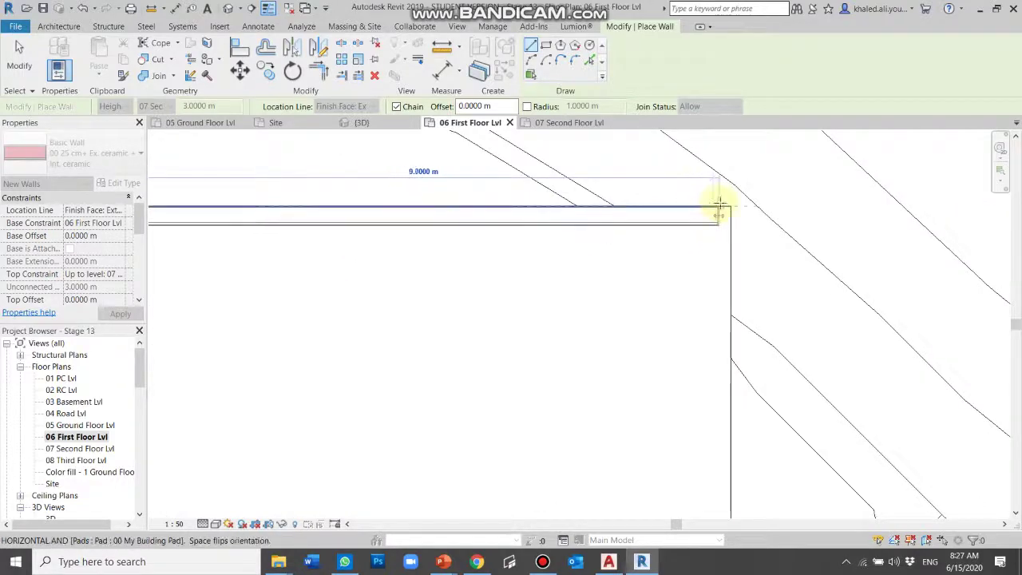
{"action": "left_click", "coordinate": [723, 206]}
{"action": "scroll", "coordinate": [713, 164], "scroll_direction": "down", "scroll_amount": 2}
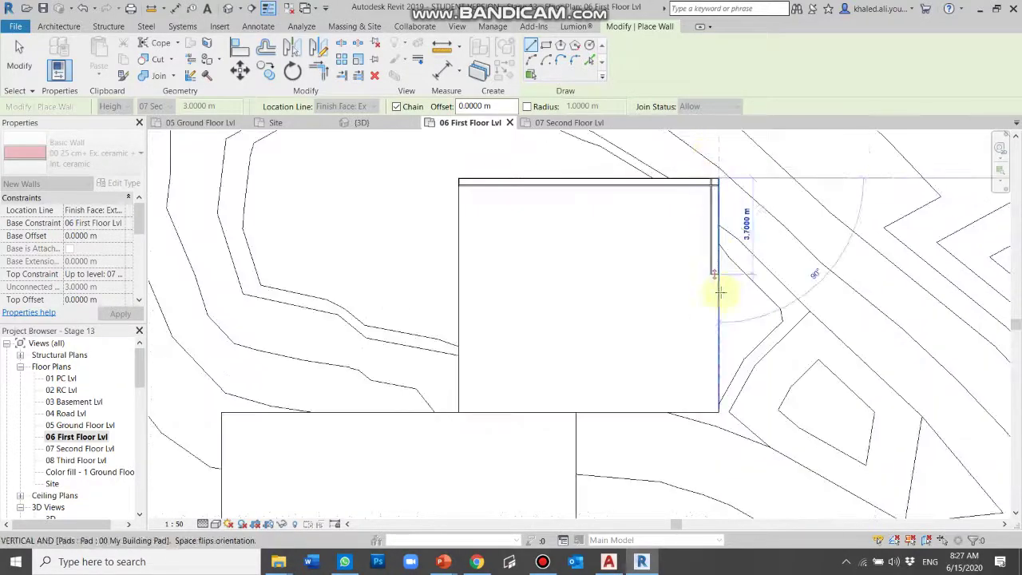
{"action": "left_click", "coordinate": [715, 413]}
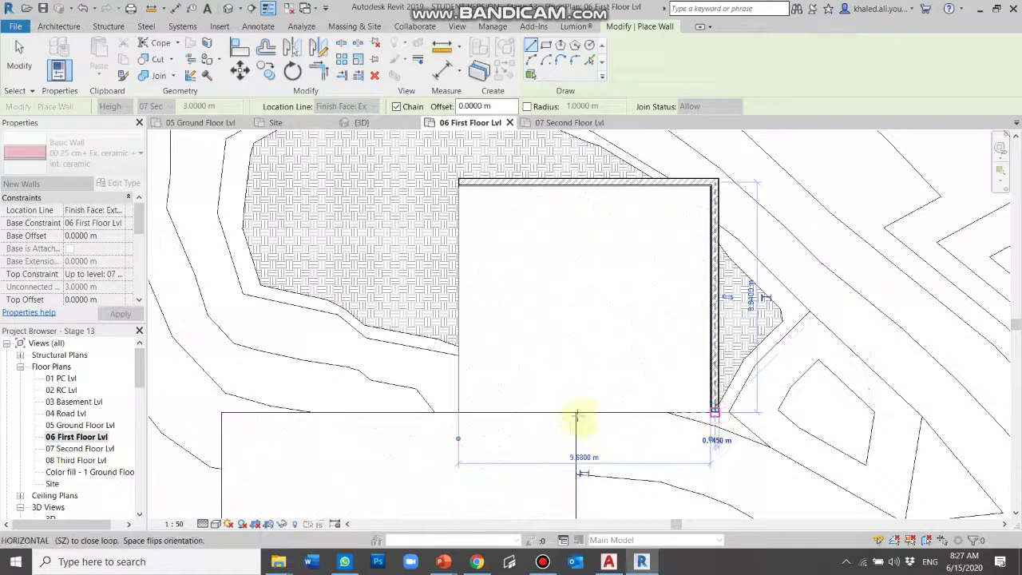
{"action": "left_click", "coordinate": [576, 412]}
Continue the wall chain around the lower pad's corners and close it at the starting corner
{"action": "scroll", "coordinate": [582, 411], "scroll_direction": "down", "scroll_amount": 2}
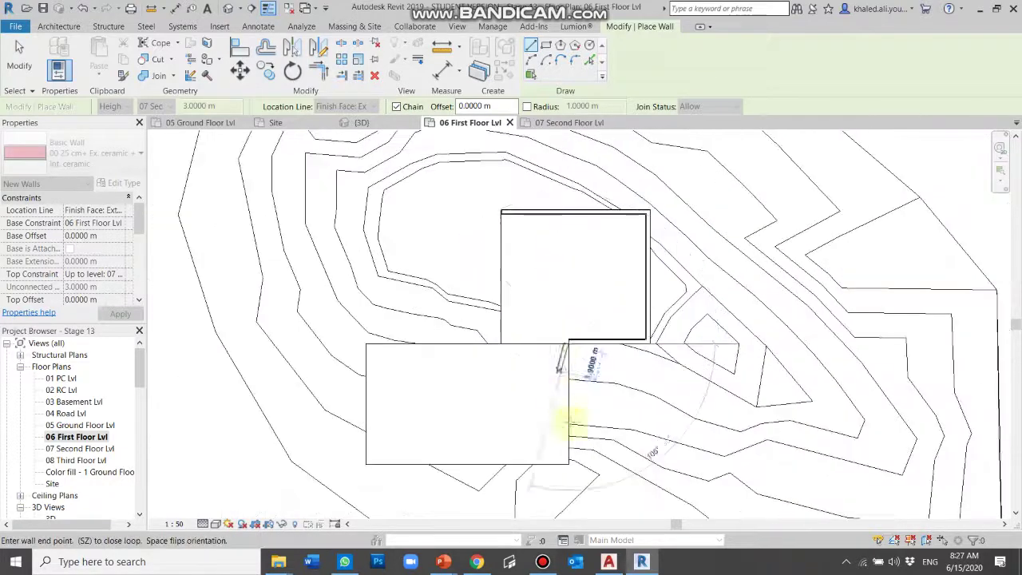
{"action": "scroll", "coordinate": [570, 452], "scroll_direction": "up", "scroll_amount": 2}
{"action": "scroll", "coordinate": [551, 483], "scroll_direction": "up", "scroll_amount": 3}
{"action": "left_click", "coordinate": [550, 482]}
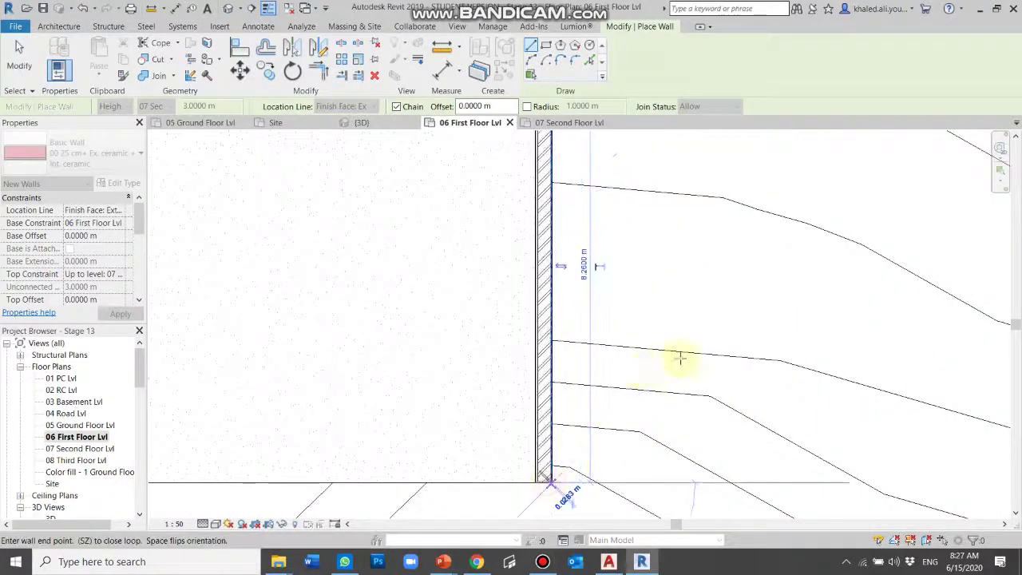
{"action": "scroll", "coordinate": [680, 354], "scroll_direction": "down", "scroll_amount": 2}
{"action": "left_click", "coordinate": [271, 415]}
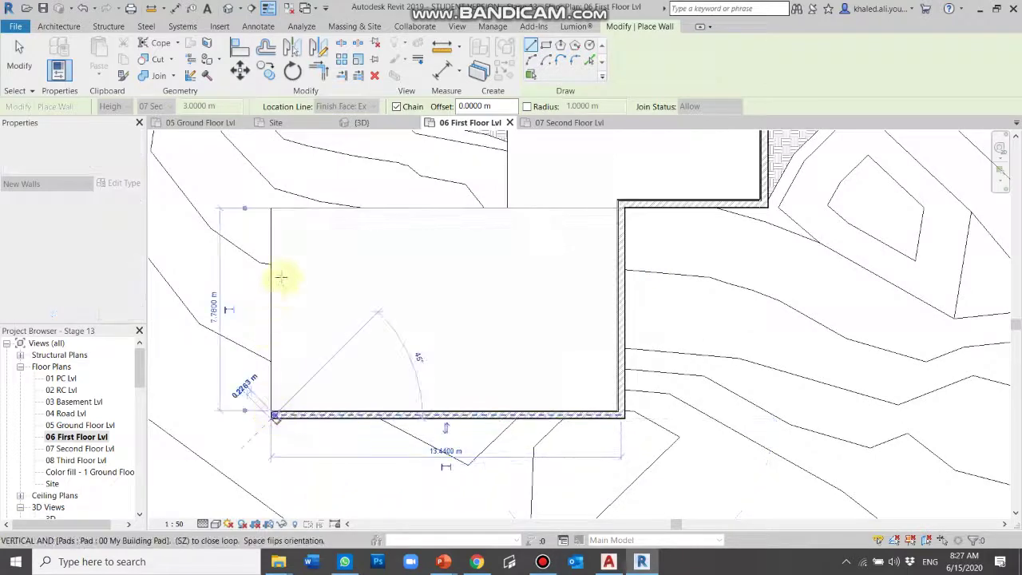
{"action": "left_click", "coordinate": [271, 209]}
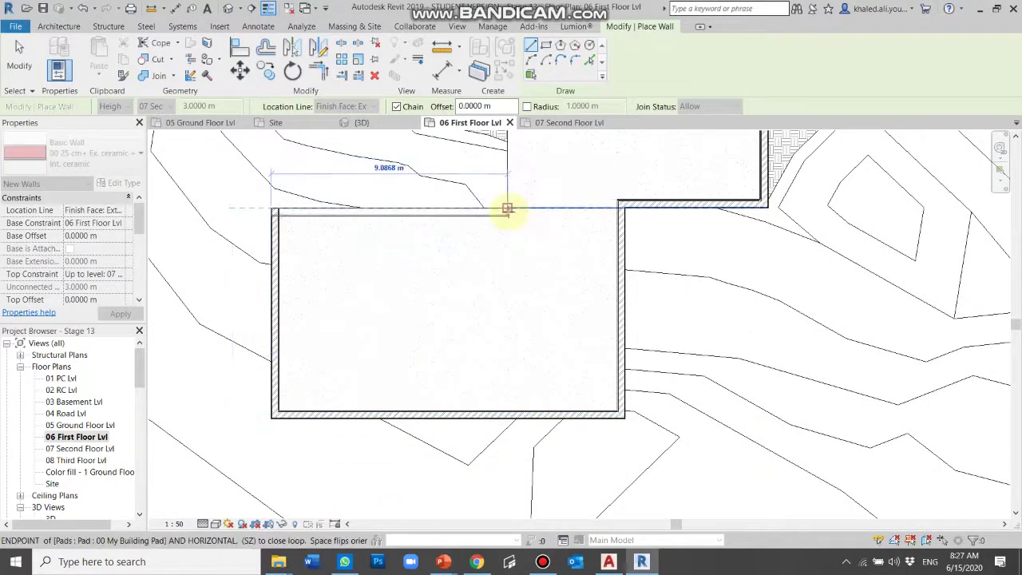
{"action": "left_click", "coordinate": [508, 209]}
{"action": "scroll", "coordinate": [531, 310], "scroll_direction": "down", "scroll_amount": 2}
{"action": "scroll", "coordinate": [631, 171], "scroll_direction": "down", "scroll_amount": 3}
{"action": "scroll", "coordinate": [559, 180], "scroll_direction": "up", "scroll_amount": 2}
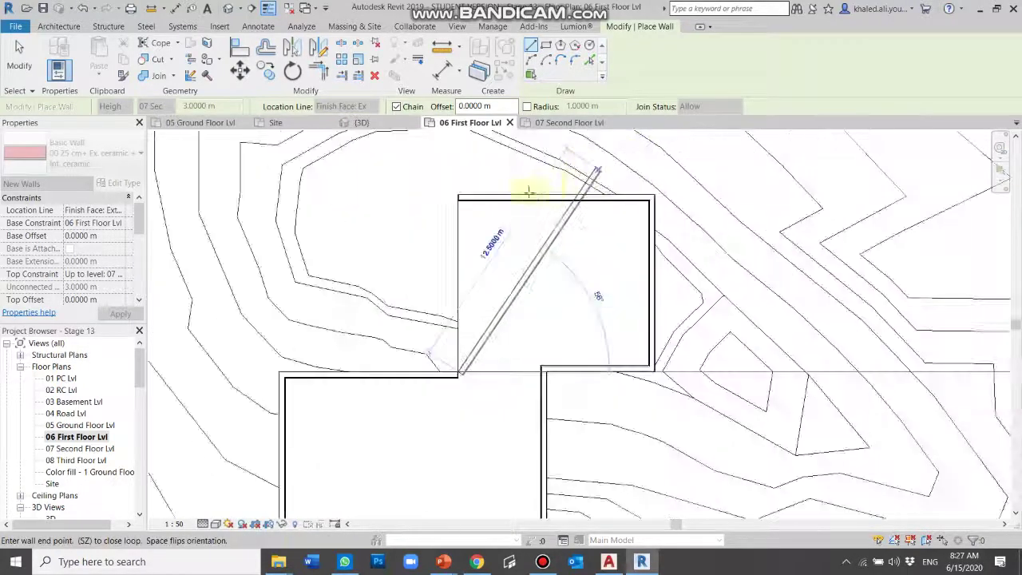
{"action": "scroll", "coordinate": [479, 200], "scroll_direction": "up", "scroll_amount": 2}
{"action": "left_click", "coordinate": [443, 195]}
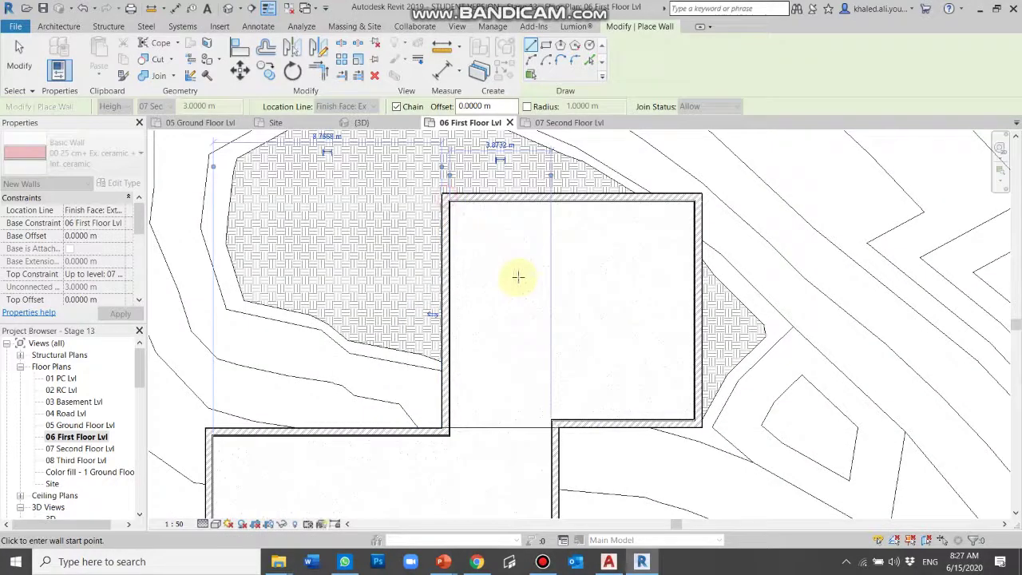
{"action": "key", "text": "Escape"}
{"action": "key", "text": "Escape"}
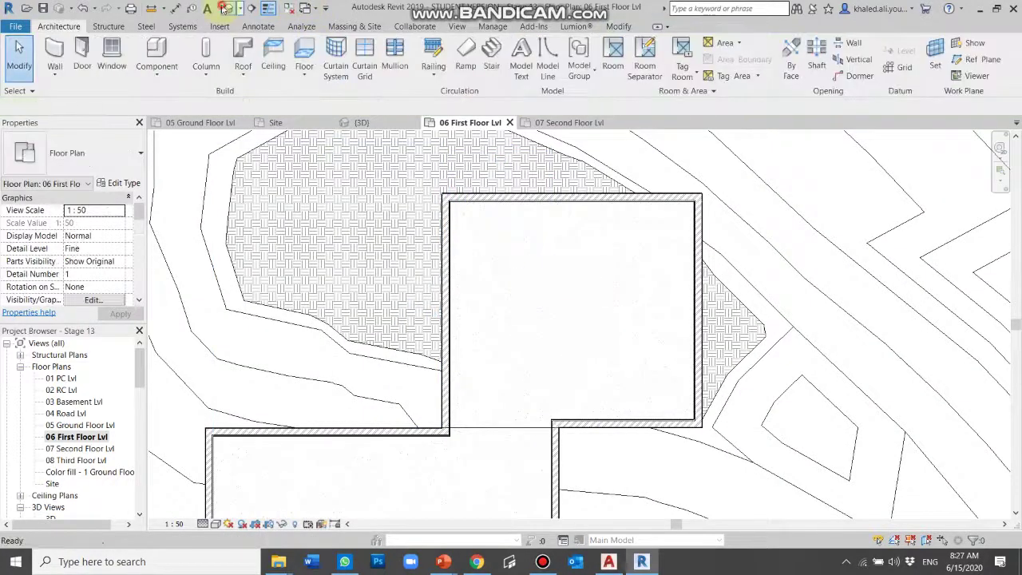
Orbit the {3D} view close on the building corner to check the walls against the terrain
{"action": "left_click", "coordinate": [227, 8]}
{"action": "scroll", "coordinate": [548, 296], "scroll_direction": "up", "scroll_amount": 3}
{"action": "scroll", "coordinate": [482, 448], "scroll_direction": "up", "scroll_amount": 2}
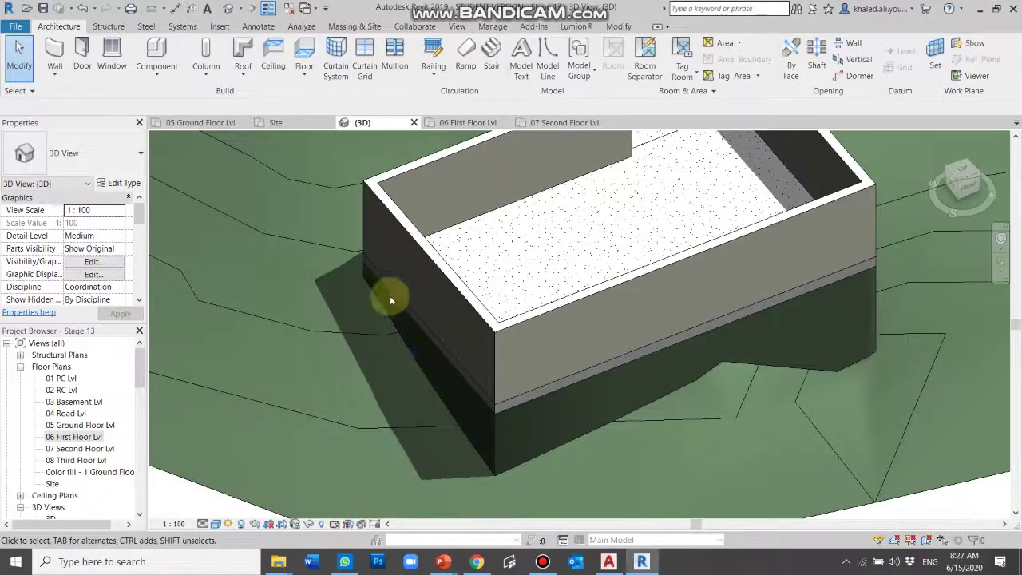
{"action": "scroll", "coordinate": [365, 376], "scroll_direction": "down", "scroll_amount": 2}
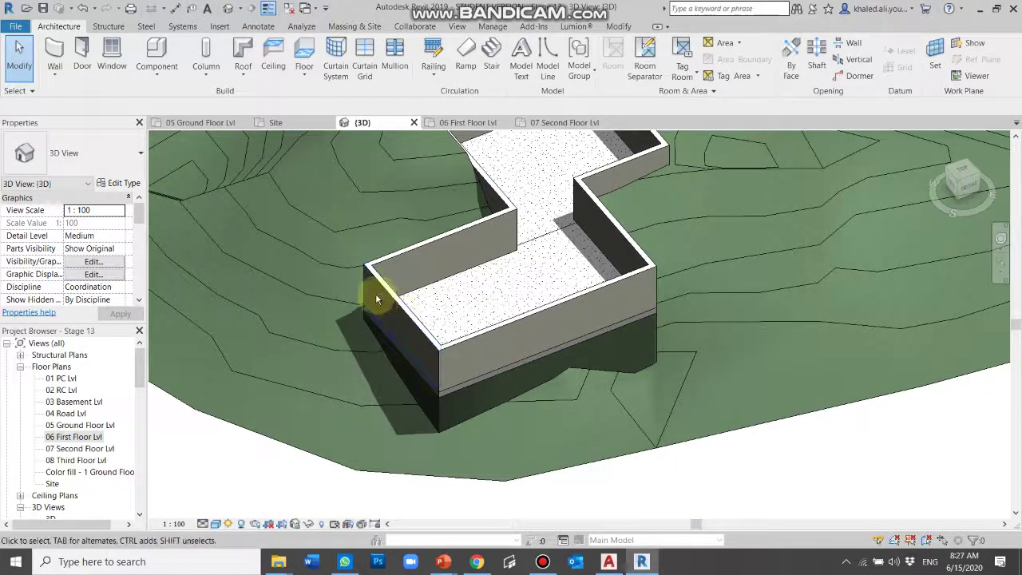
{"action": "mouse_move", "coordinate": [377, 299]}
{"action": "middle_mouse_down", "text": "shift"}
{"action": "mouse_move", "coordinate": [274, 322]}
{"action": "mouse_move", "coordinate": [566, 212]}
{"action": "mouse_move", "coordinate": [614, 280]}
{"action": "middle_mouse_up", "text": "shift"}
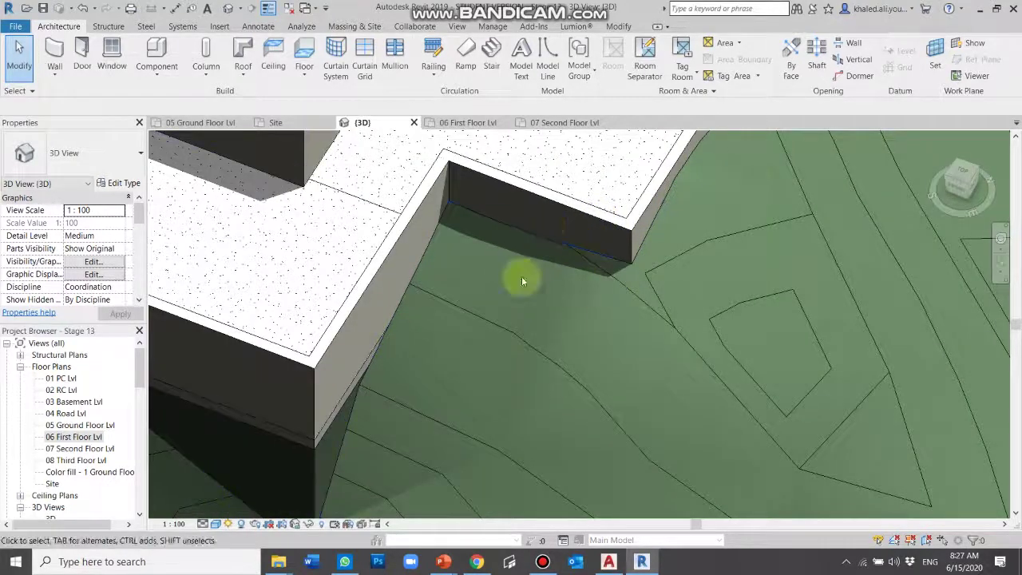
Return to the 06 First Floor Lvl floor plan to continue drawing walls
{"action": "double_click", "coordinate": [84, 437]}
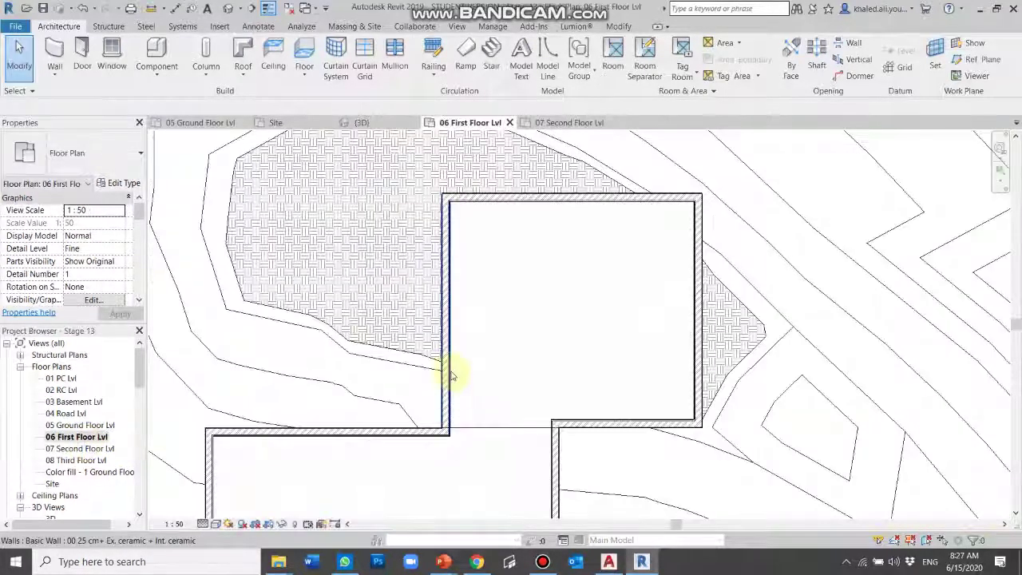
{"action": "scroll", "coordinate": [536, 256], "scroll_direction": "down", "scroll_amount": 2}
{"action": "scroll", "coordinate": [555, 260], "scroll_direction": "down", "scroll_amount": 1}
{"action": "scroll", "coordinate": [562, 262], "scroll_direction": "up", "scroll_amount": 1}
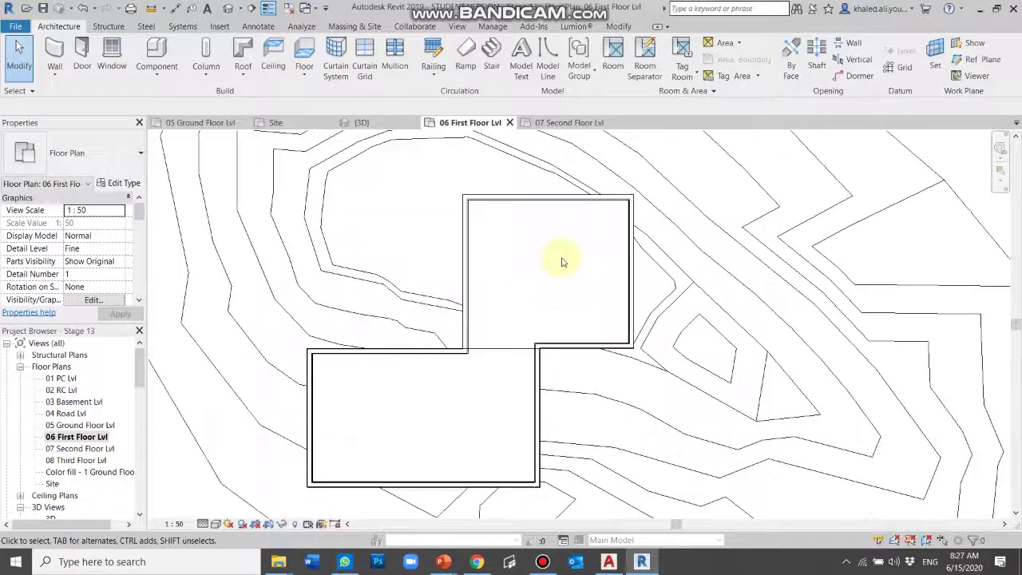
{"action": "left_click", "coordinate": [540, 562]}
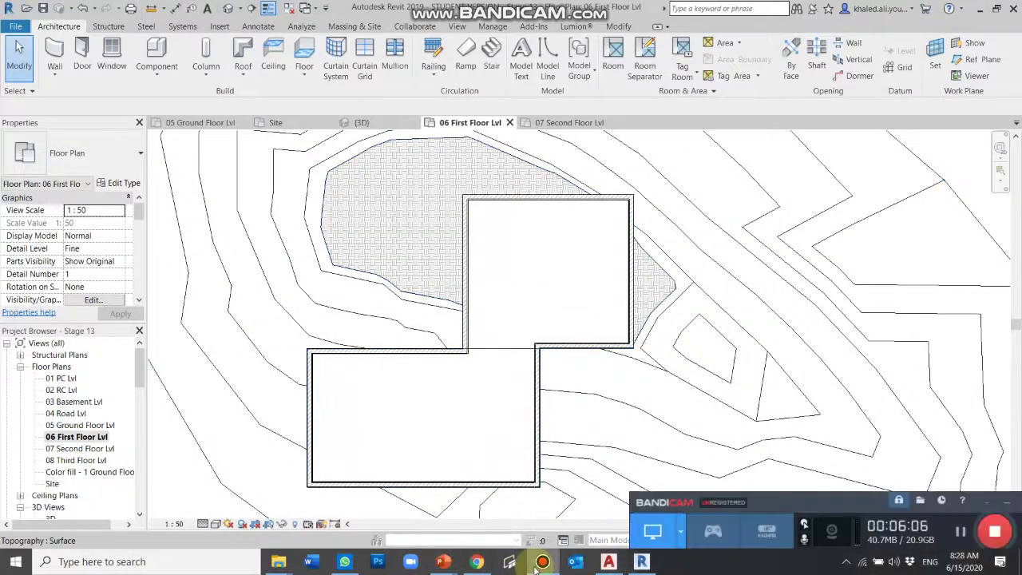
{"action": "left_click", "coordinate": [541, 562]}
Start a wall using the Basic Wall 00 25 cm+ Int. 02 paint + Int. 02 paint type
{"action": "left_click", "coordinate": [54, 58]}
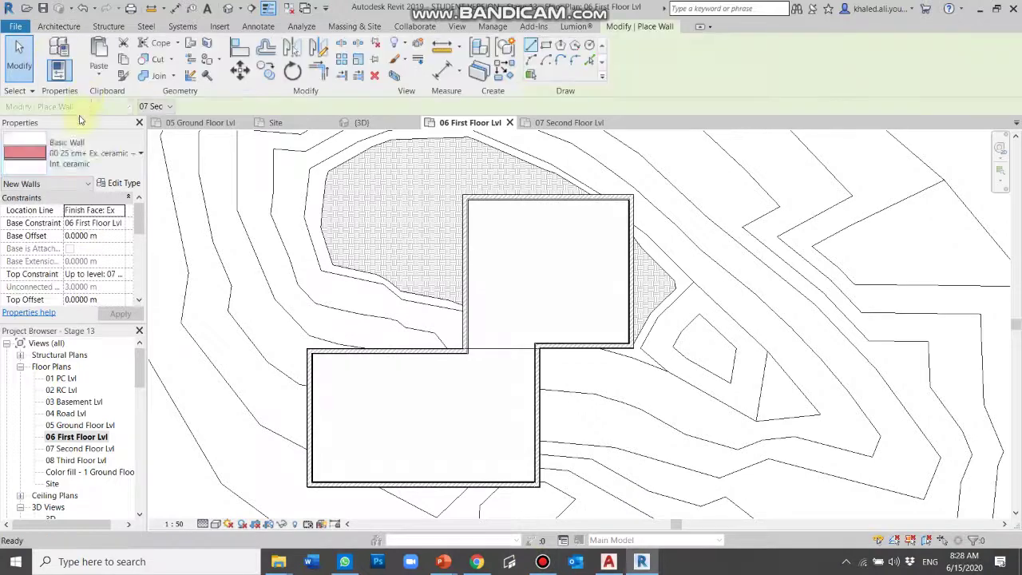
{"action": "left_click", "coordinate": [72, 160]}
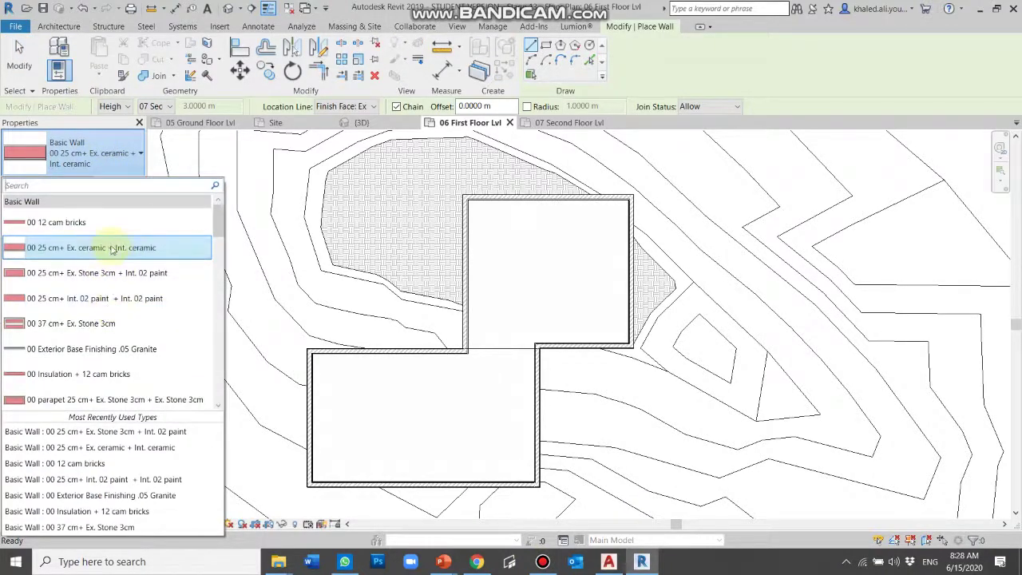
{"action": "left_click", "coordinate": [110, 299]}
{"action": "scroll", "coordinate": [531, 345], "scroll_direction": "up", "scroll_amount": 3}
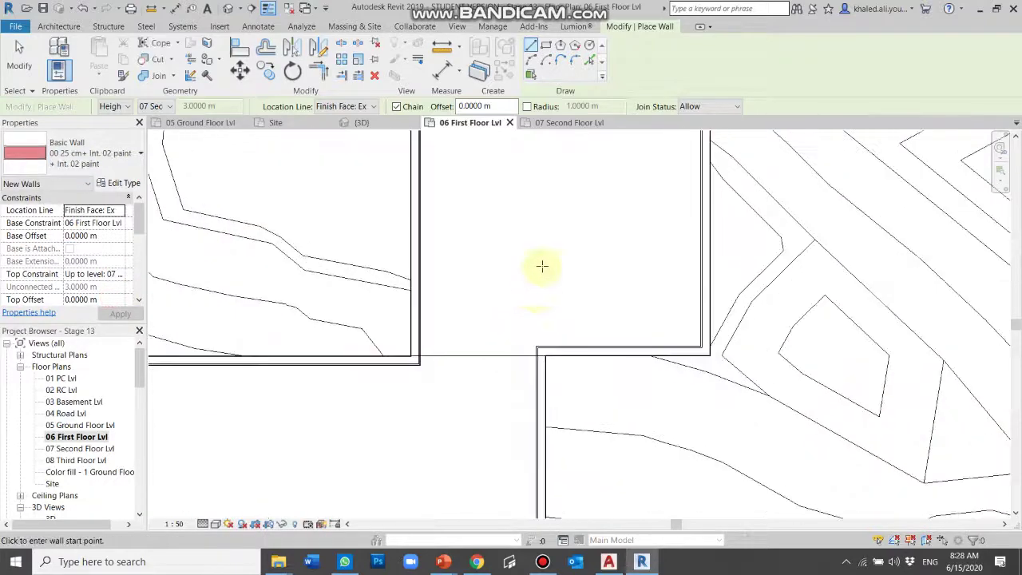
{"action": "scroll", "coordinate": [541, 265], "scroll_direction": "down", "scroll_amount": 3}
{"action": "scroll", "coordinate": [535, 335], "scroll_direction": "down", "scroll_amount": 1}
{"action": "scroll", "coordinate": [591, 335], "scroll_direction": "up", "scroll_amount": 3}
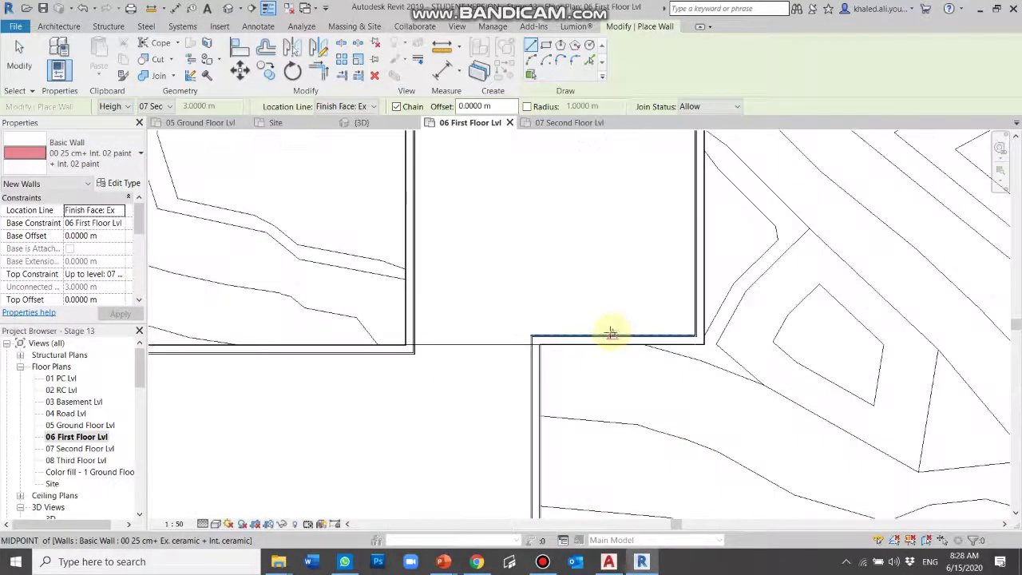
Draw a vertical and a horizontal partition dividing the upper wing into three rooms
{"action": "left_click", "coordinate": [609, 336]}
{"action": "scroll", "coordinate": [608, 304], "scroll_direction": "down", "scroll_amount": 3}
{"action": "left_click", "coordinate": [605, 201]}
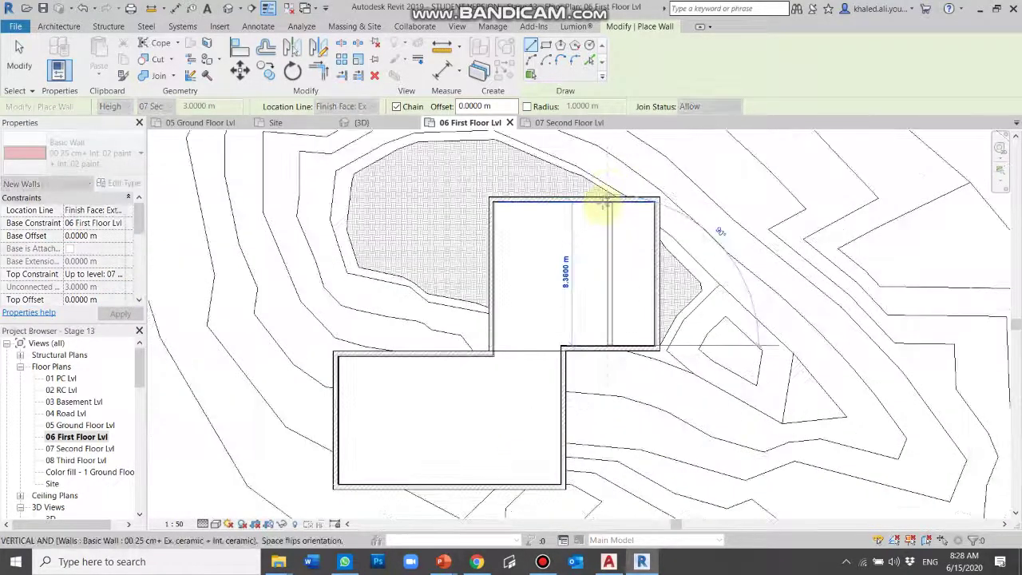
{"action": "key", "text": "Escape"}
{"action": "key", "text": "Escape"}
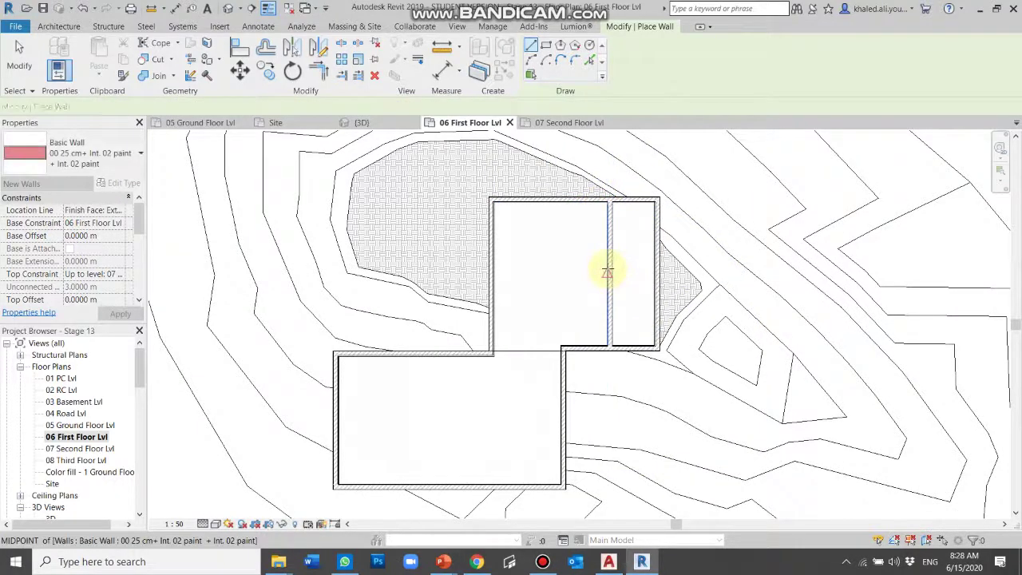
{"action": "left_click", "coordinate": [608, 273]}
{"action": "left_click", "coordinate": [489, 273]}
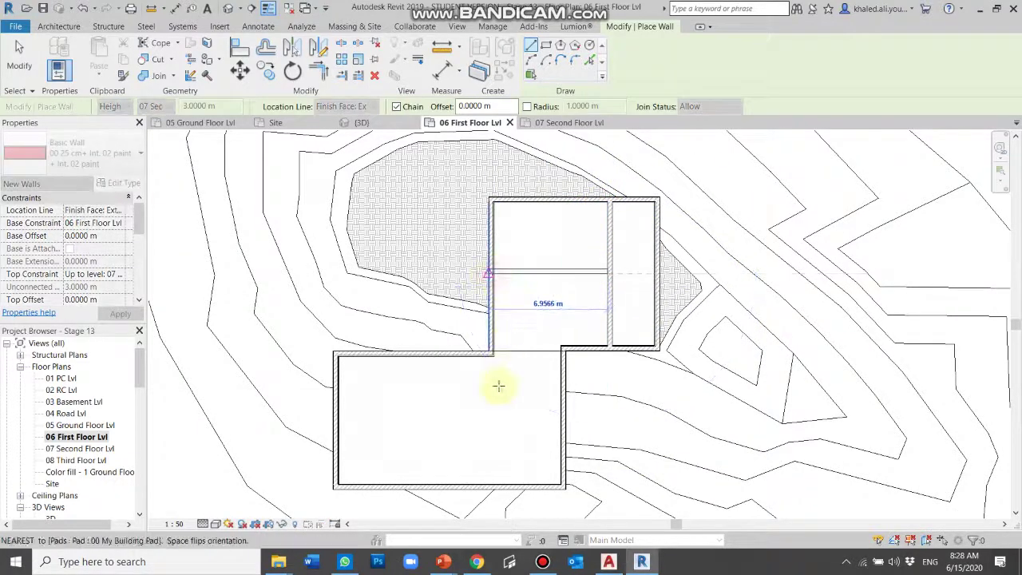
{"action": "key", "text": "Escape"}
Split the lower wing into three rooms with a vertical and a horizontal partition
{"action": "left_click", "coordinate": [432, 355]}
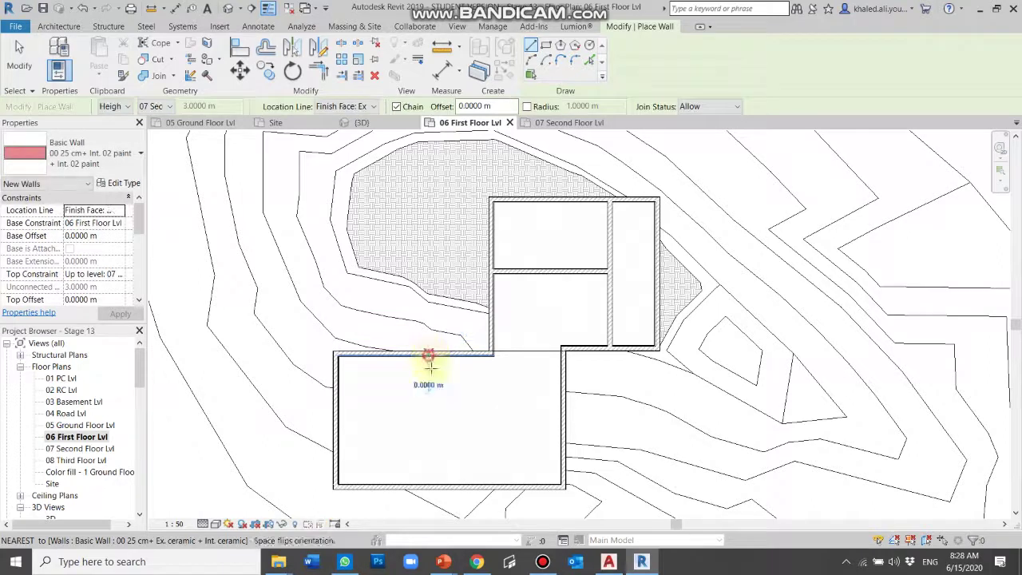
{"action": "left_click", "coordinate": [428, 484]}
{"action": "key", "text": "Escape"}
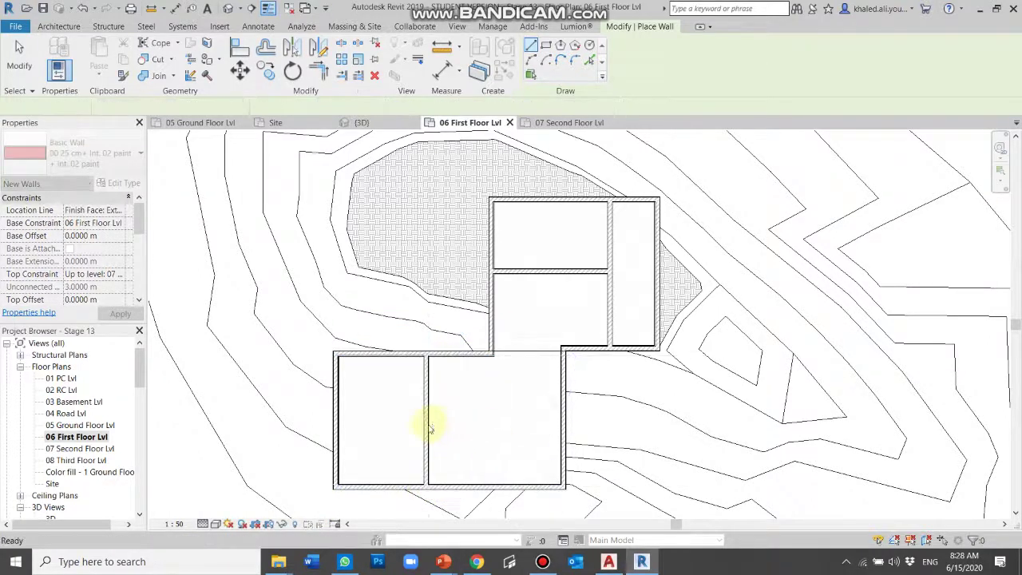
{"action": "left_click", "coordinate": [423, 418]}
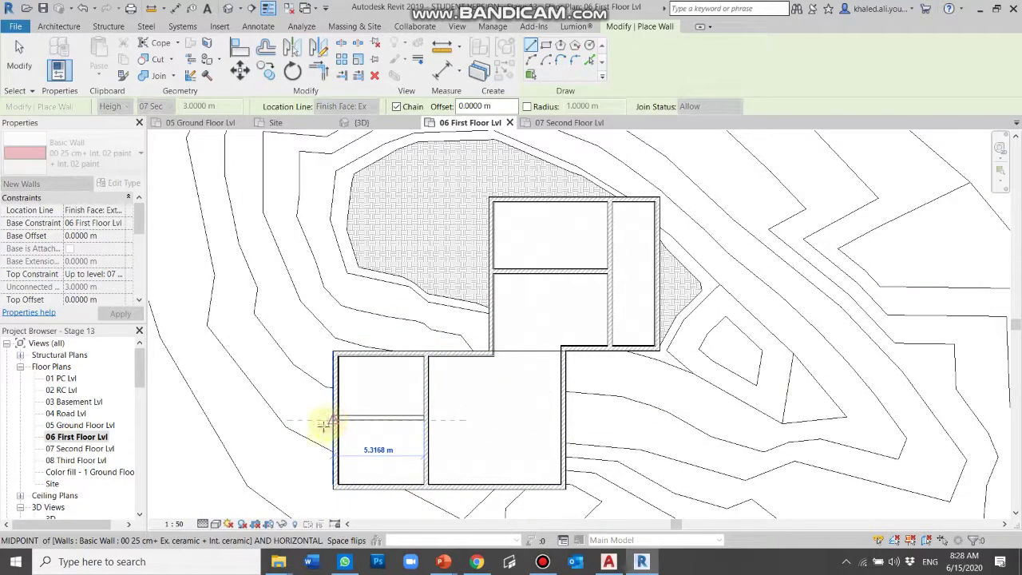
{"action": "left_click", "coordinate": [333, 419]}
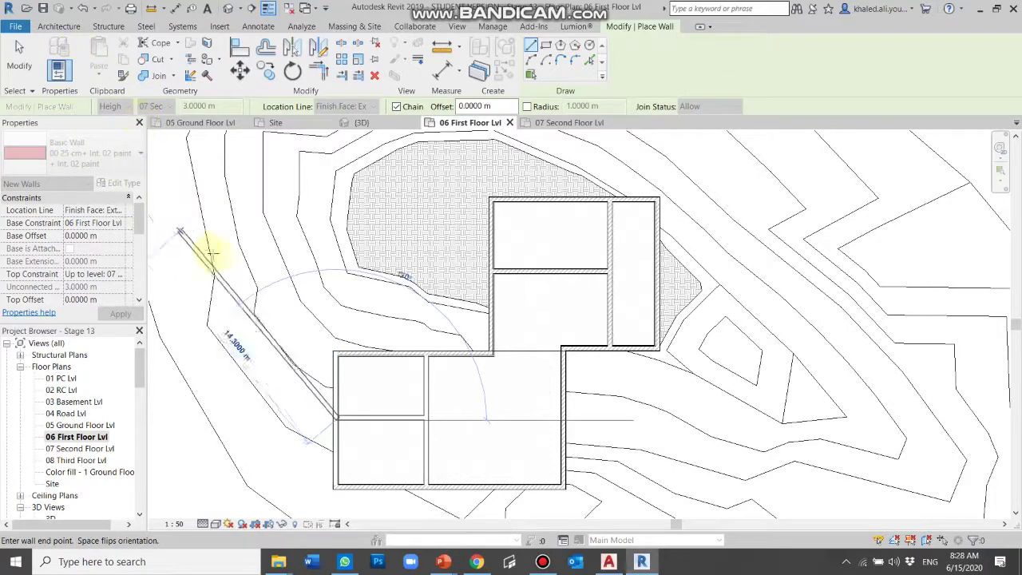
{"action": "key", "text": "Escape"}
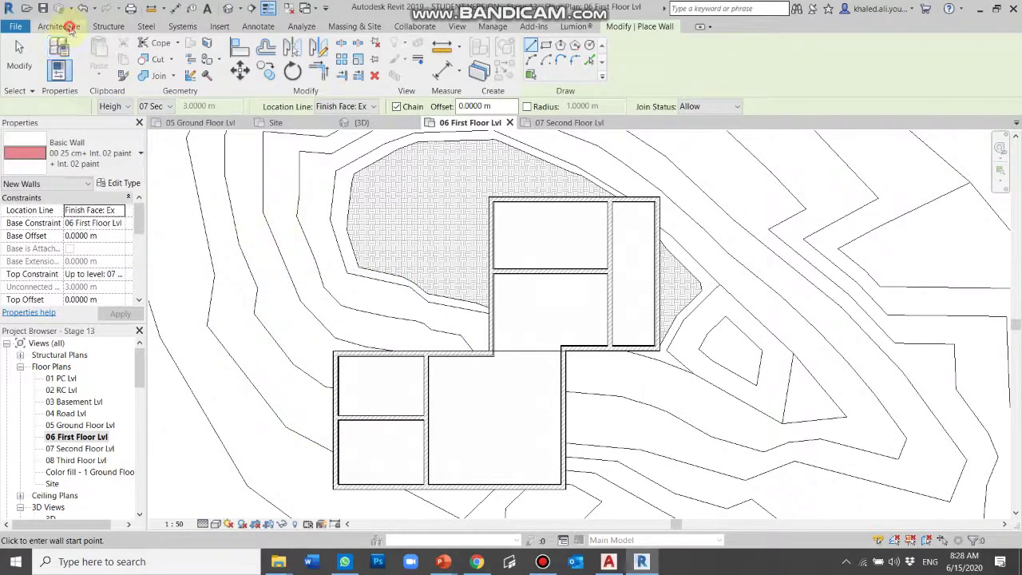
{"action": "left_click", "coordinate": [67, 26]}
Place two Double Panel D4 doors in the lower wing's vertical partition
{"action": "left_click", "coordinate": [85, 45]}
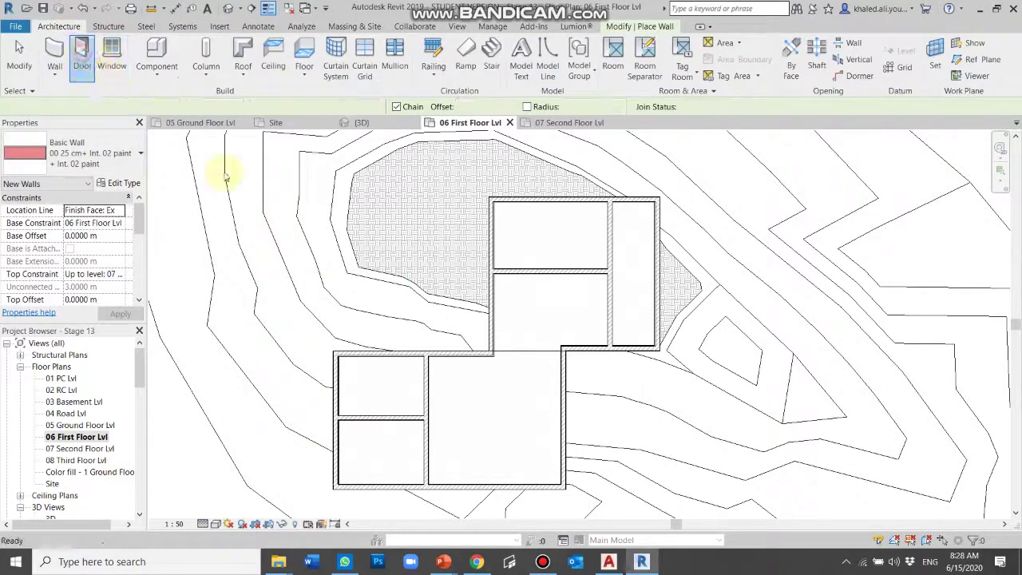
{"action": "left_click", "coordinate": [419, 467]}
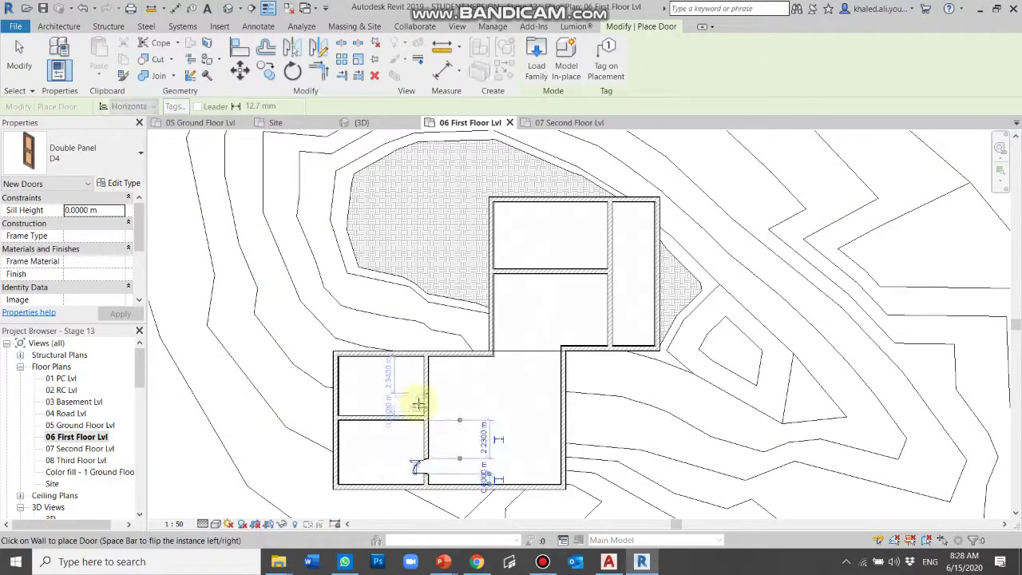
{"action": "left_click", "coordinate": [418, 403]}
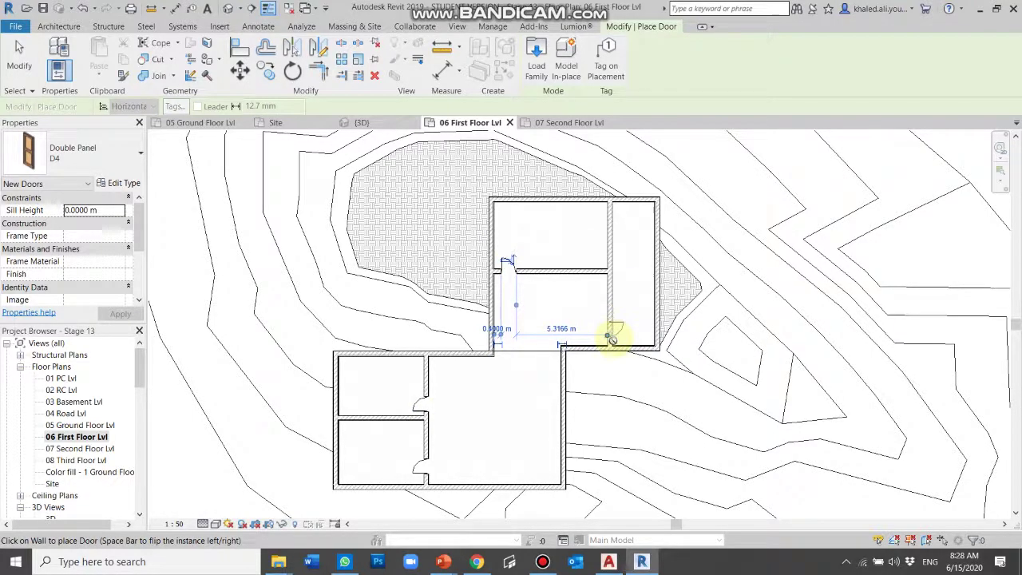
{"action": "scroll", "coordinate": [612, 339], "scroll_direction": "up", "scroll_amount": 3}
{"action": "scroll", "coordinate": [631, 264], "scroll_direction": "down", "scroll_amount": 3}
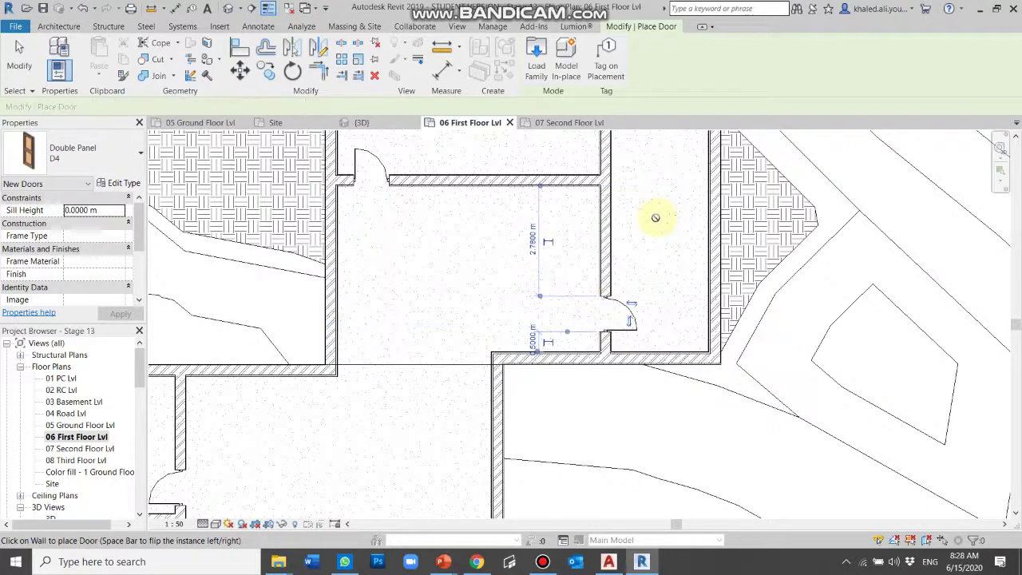
{"action": "scroll", "coordinate": [655, 217], "scroll_direction": "down", "scroll_amount": 3}
{"action": "key", "text": "Escape"}
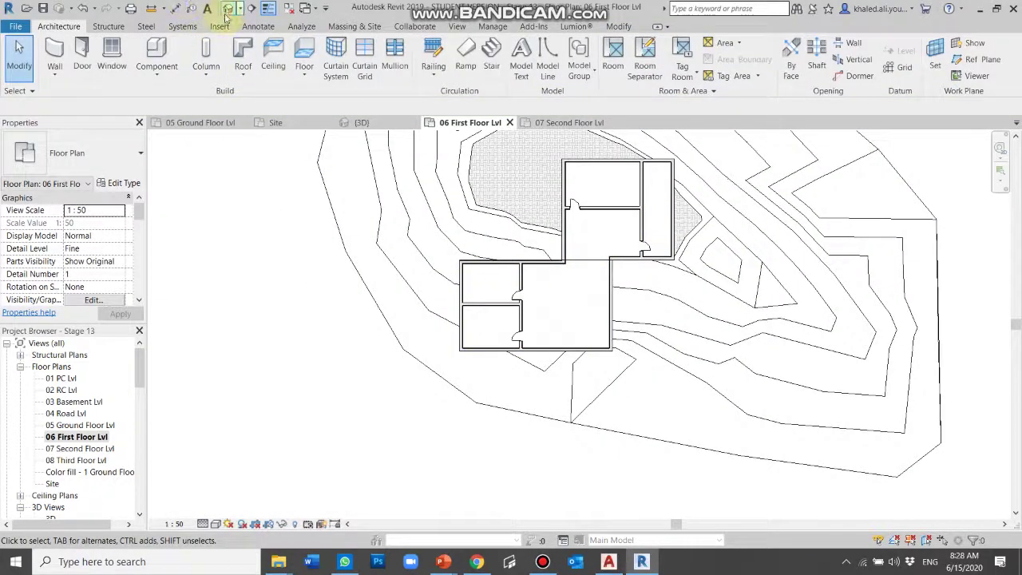
Orbit the 3D view around the building and terrain, then select the building pad
{"action": "left_click", "coordinate": [226, 14]}
{"action": "scroll", "coordinate": [481, 297], "scroll_direction": "down", "scroll_amount": 5}
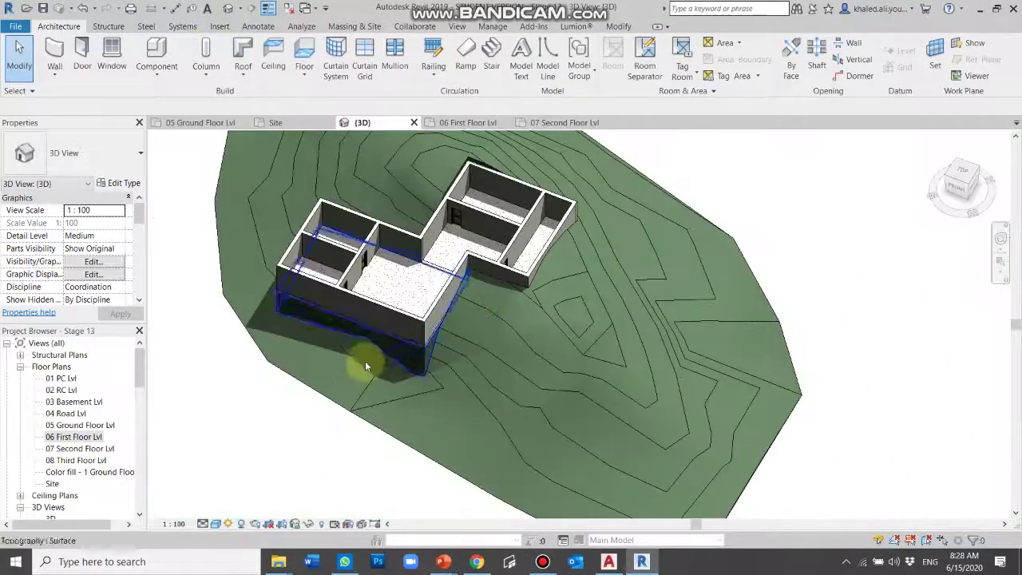
{"action": "middle_click_drag", "start_coordinate": [365, 366], "coordinate": [753, 285], "text": "shift"}
{"action": "mouse_move", "coordinate": [486, 338]}
{"action": "middle_mouse_down", "text": "shift"}
{"action": "mouse_move", "coordinate": [589, 343]}
{"action": "mouse_move", "coordinate": [651, 328]}
{"action": "mouse_move", "coordinate": [464, 365]}
{"action": "mouse_move", "coordinate": [530, 361]}
{"action": "mouse_move", "coordinate": [464, 296]}
{"action": "middle_mouse_up", "text": "shift"}
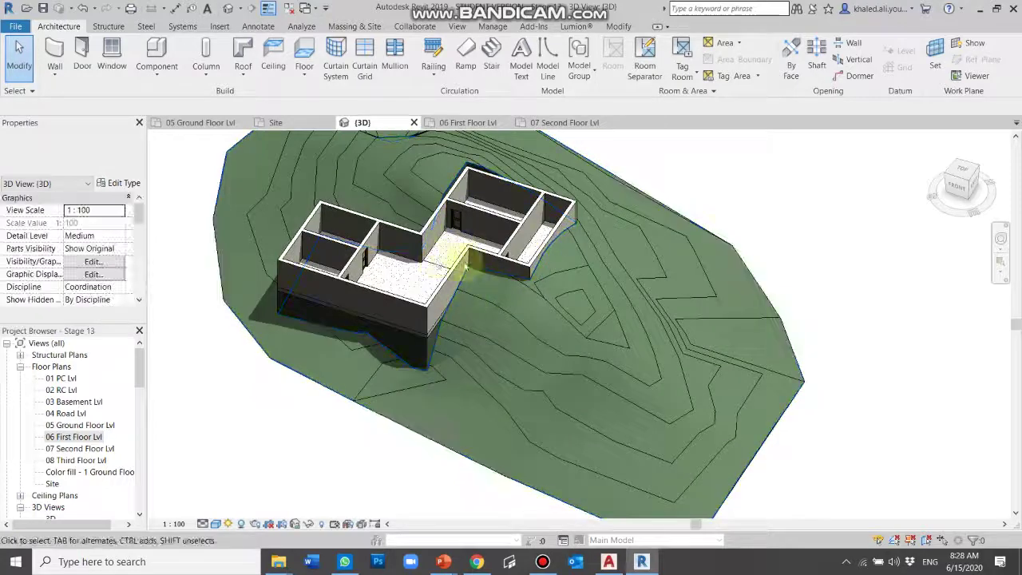
{"action": "scroll", "coordinate": [459, 283], "scroll_direction": "up", "scroll_amount": 4}
{"action": "scroll", "coordinate": [456, 263], "scroll_direction": "up", "scroll_amount": 2}
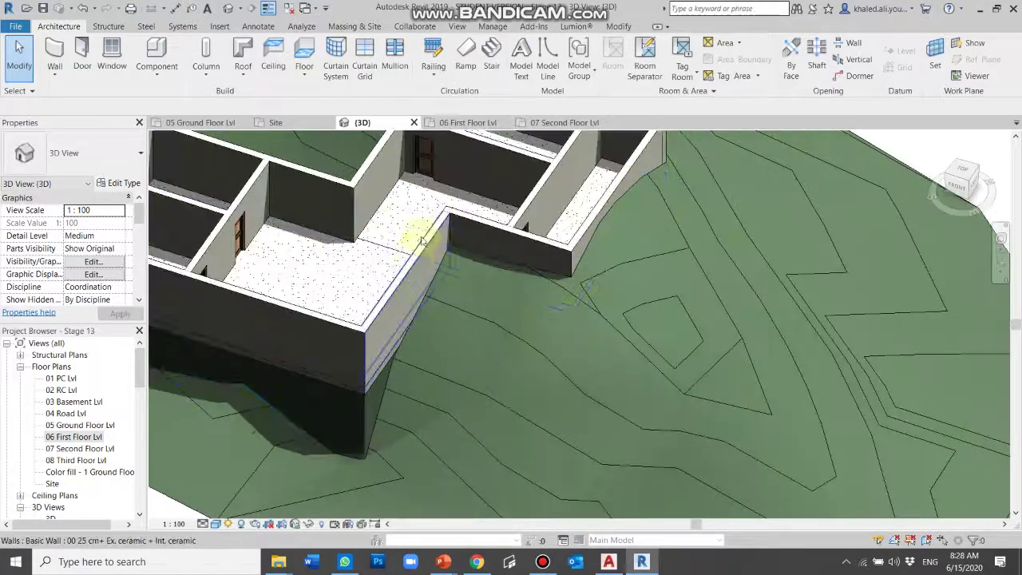
{"action": "scroll", "coordinate": [444, 267], "scroll_direction": "down", "scroll_amount": 4}
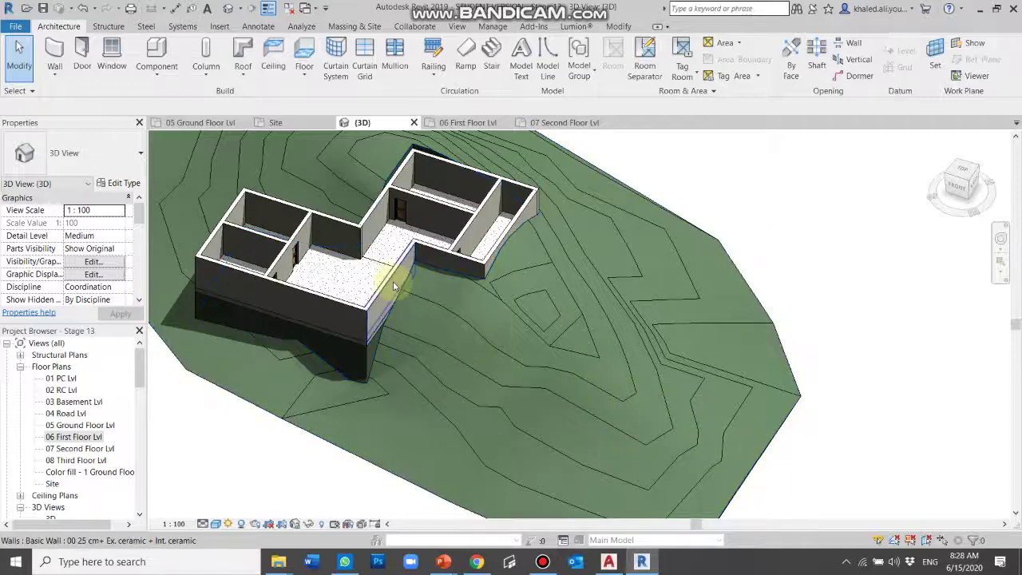
{"action": "left_click", "coordinate": [338, 335]}
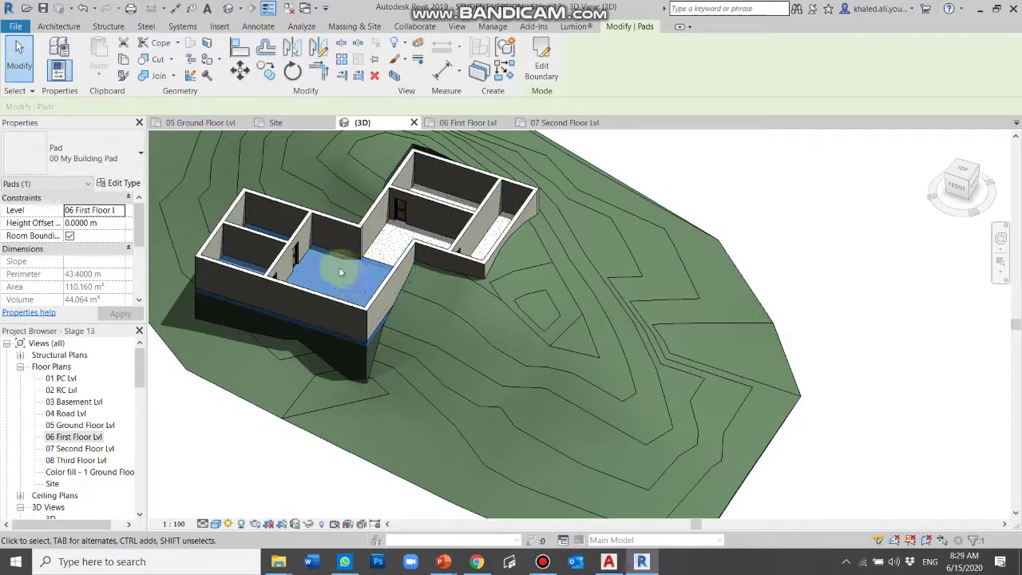
Open the Site floor plan and clear the building pad selection
{"action": "double_click", "coordinate": [80, 437]}
{"action": "double_click", "coordinate": [52, 485]}
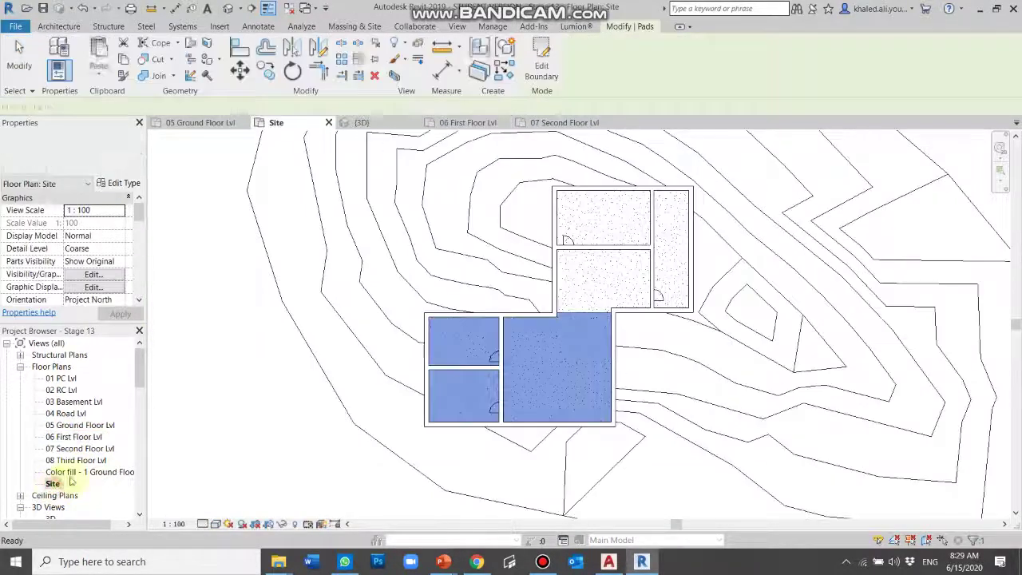
{"action": "scroll", "coordinate": [415, 284], "scroll_direction": "down", "scroll_amount": 3}
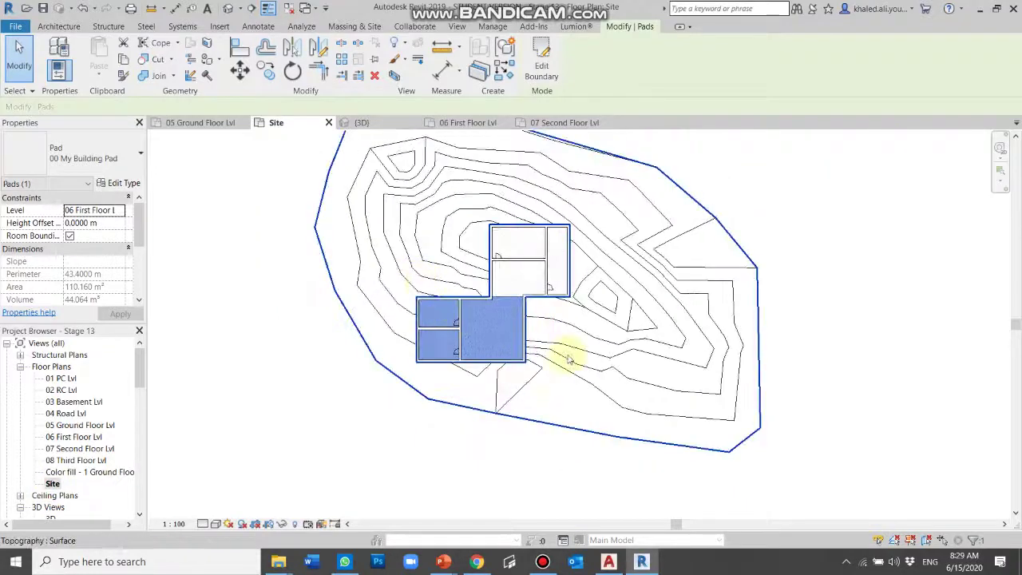
{"action": "scroll", "coordinate": [738, 343], "scroll_direction": "up", "scroll_amount": 2}
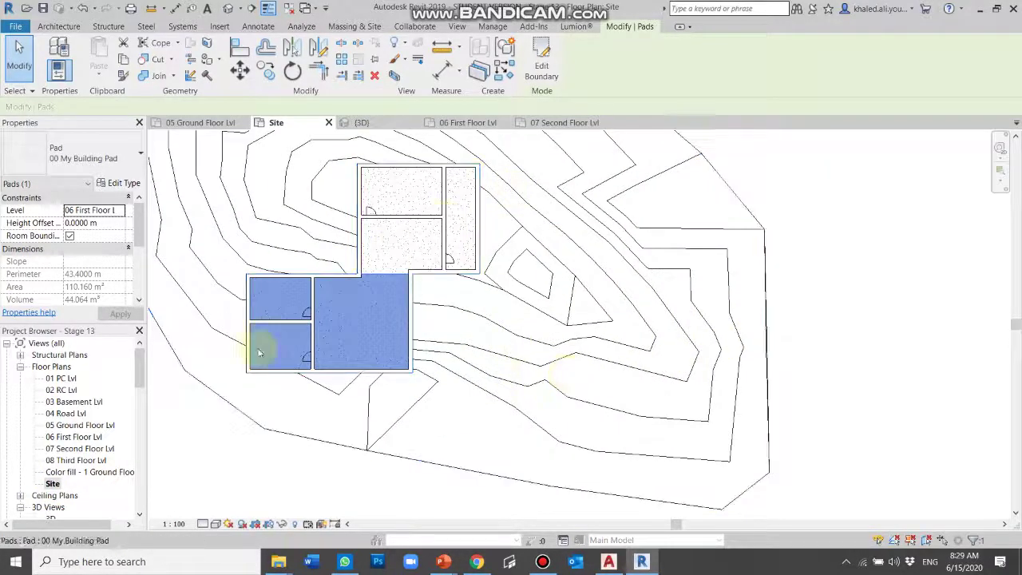
{"action": "left_click", "coordinate": [52, 484]}
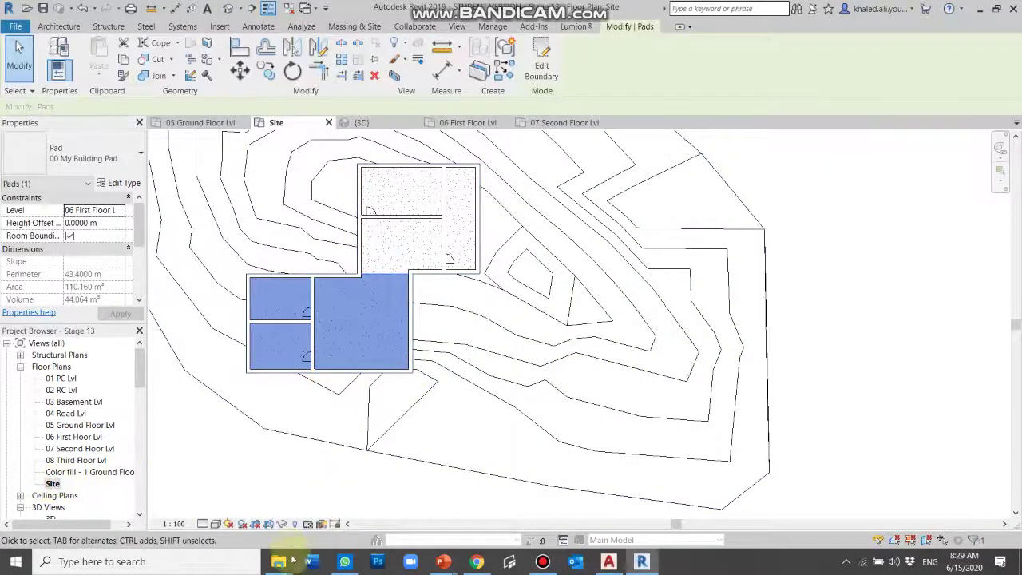
{"action": "left_click", "coordinate": [543, 562]}
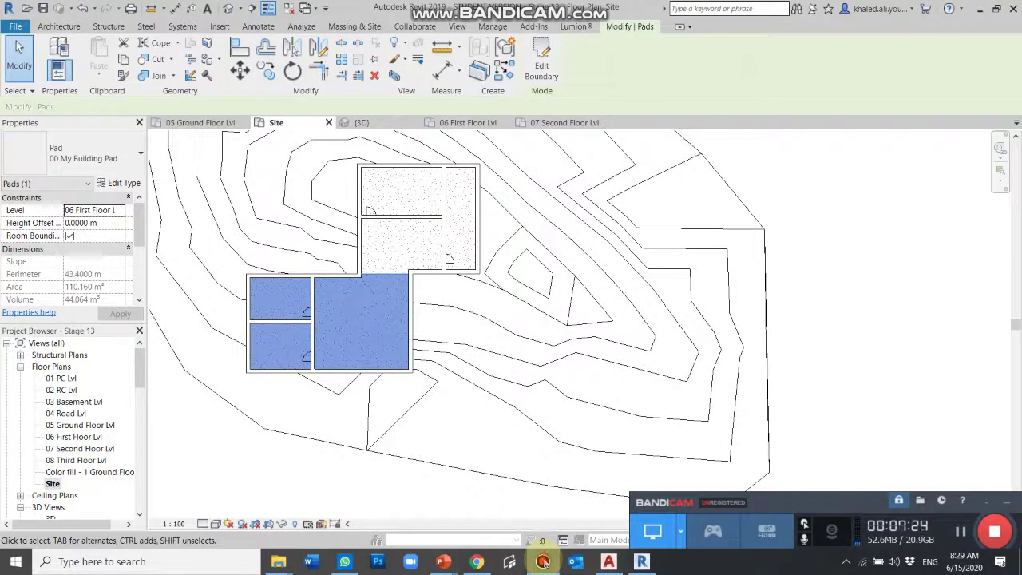
{"action": "left_click", "coordinate": [483, 313]}
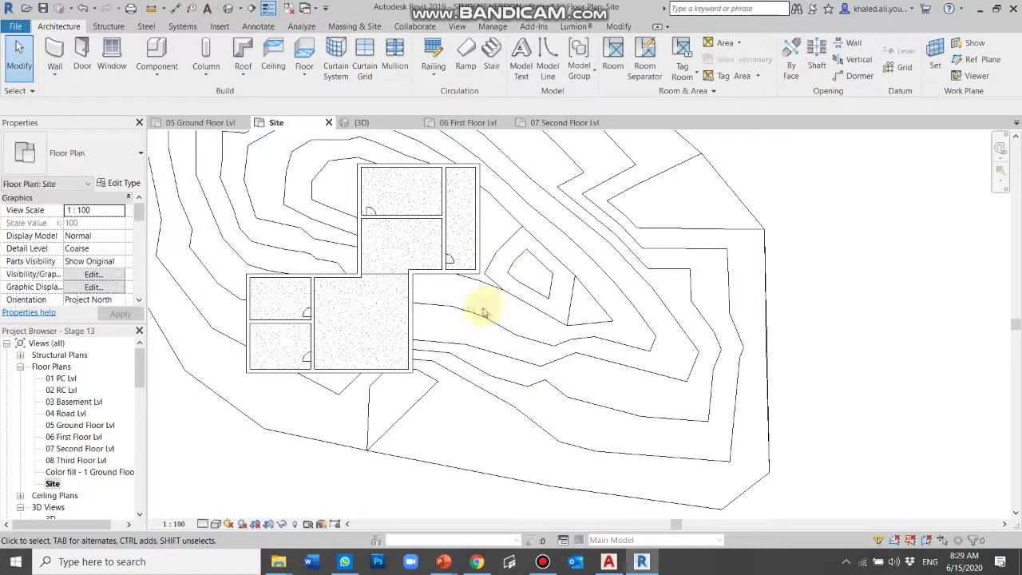
Sketch a rectangular building pad boundary from the building corner east to the site edge
{"action": "left_click", "coordinate": [356, 27]}
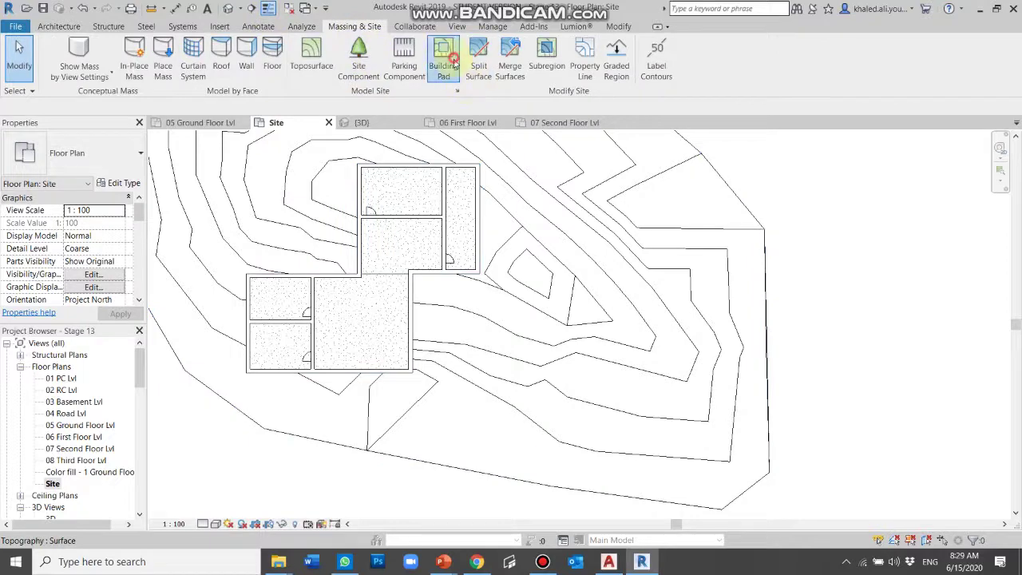
{"action": "left_click", "coordinate": [454, 63]}
{"action": "scroll", "coordinate": [500, 322], "scroll_direction": "up", "scroll_amount": 5}
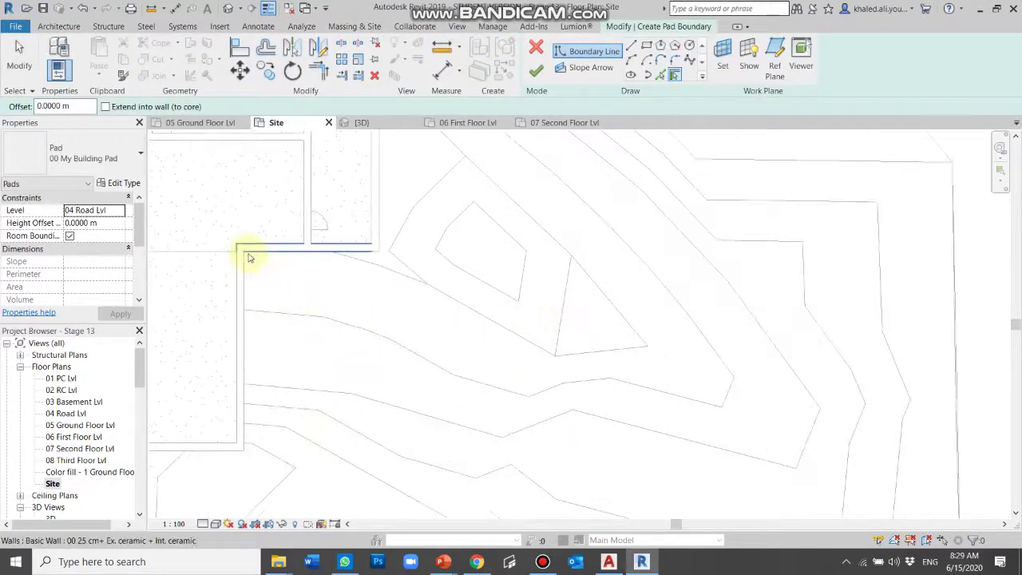
{"action": "left_click", "coordinate": [631, 45]}
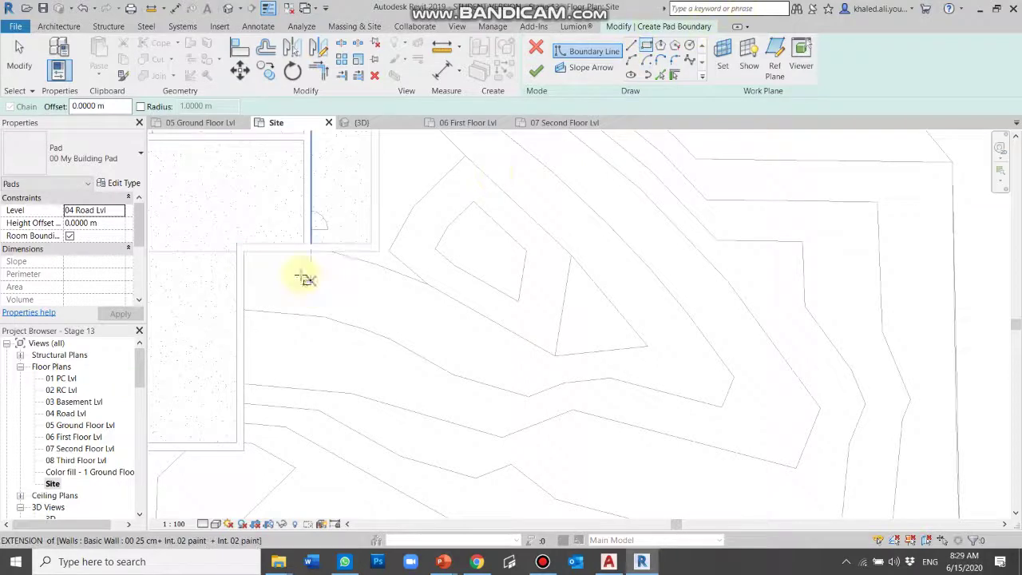
{"action": "left_click", "coordinate": [246, 253]}
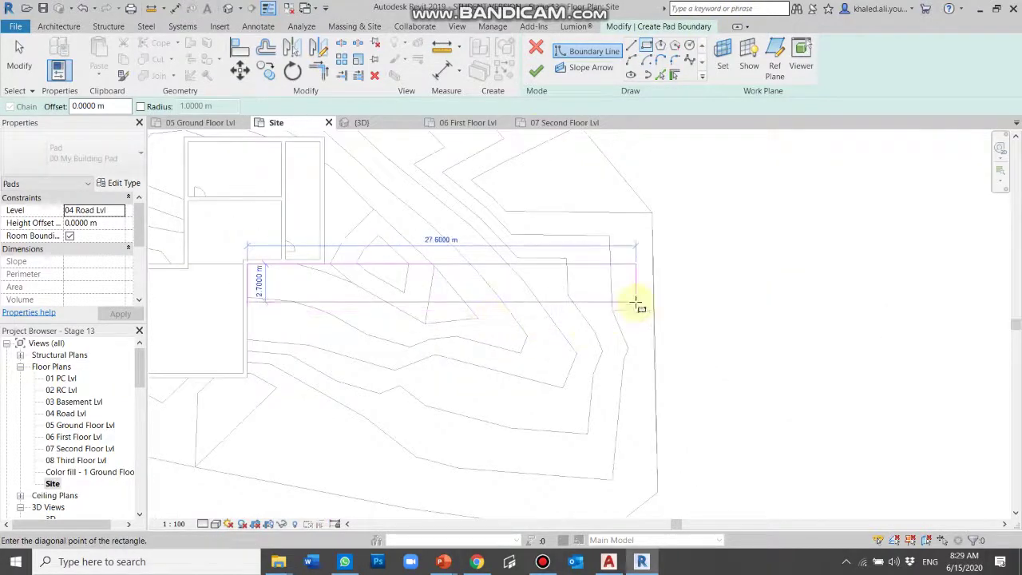
{"action": "scroll", "coordinate": [639, 296], "scroll_direction": "up", "scroll_amount": 3}
{"action": "scroll", "coordinate": [655, 268], "scroll_direction": "up", "scroll_amount": 2}
{"action": "scroll", "coordinate": [673, 251], "scroll_direction": "up", "scroll_amount": 1}
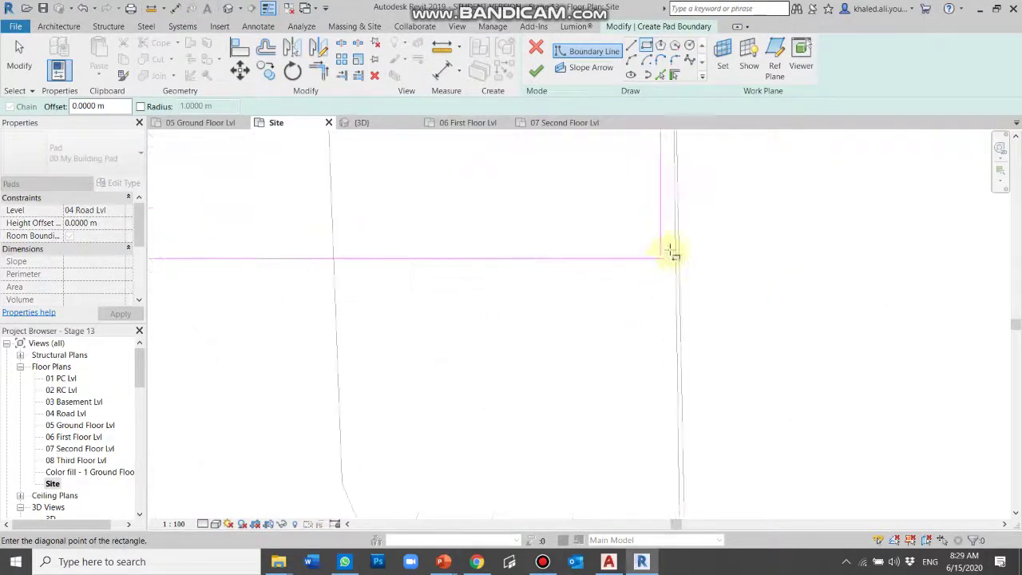
{"action": "left_click", "coordinate": [675, 248]}
{"action": "scroll", "coordinate": [790, 298], "scroll_direction": "down", "scroll_amount": 2}
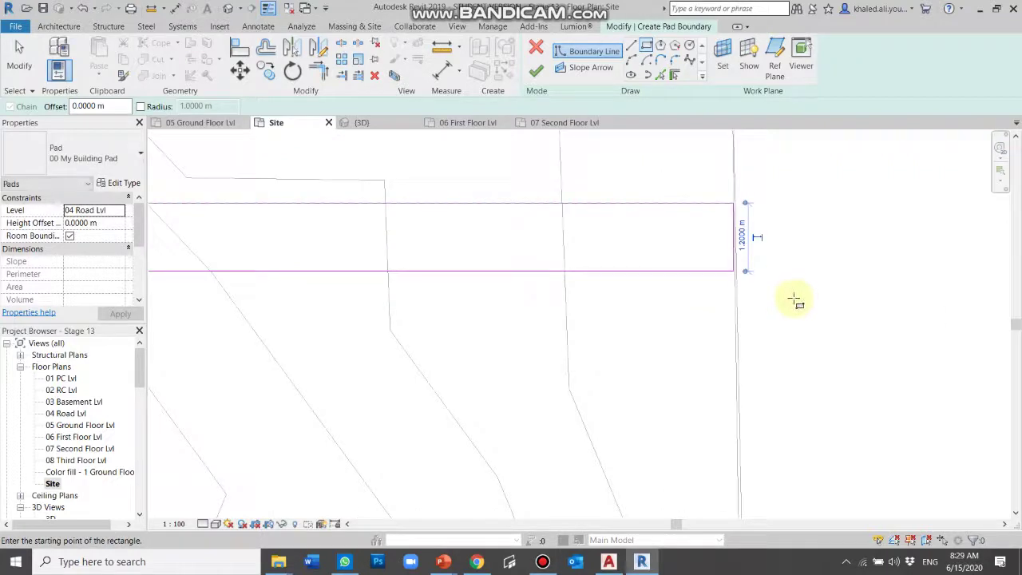
{"action": "scroll", "coordinate": [765, 242], "scroll_direction": "down", "scroll_amount": 2}
{"action": "scroll", "coordinate": [779, 271], "scroll_direction": "up", "scroll_amount": 1}
{"action": "scroll", "coordinate": [787, 266], "scroll_direction": "up", "scroll_amount": 1}
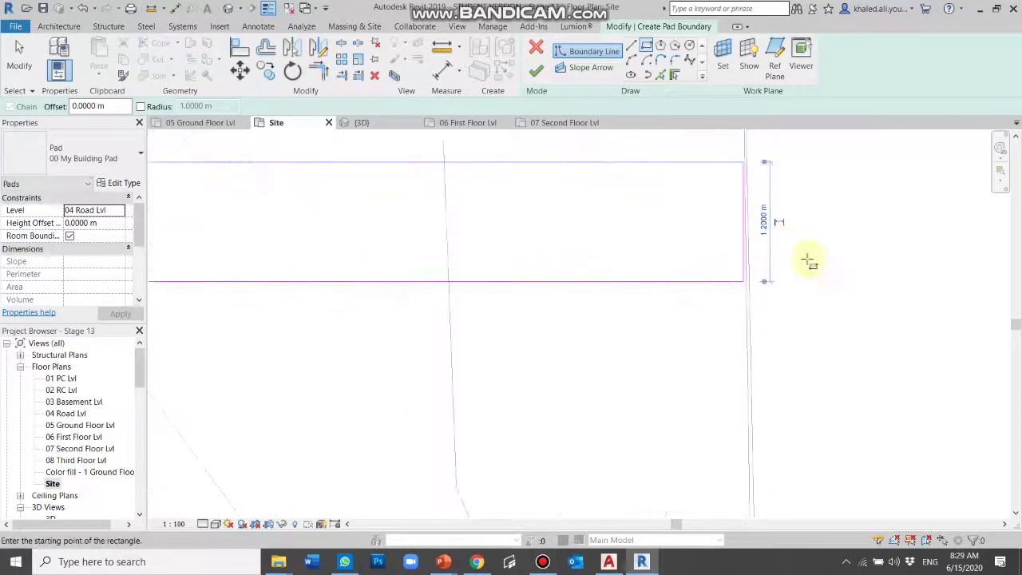
{"action": "scroll", "coordinate": [823, 272], "scroll_direction": "down", "scroll_amount": 2}
{"action": "scroll", "coordinate": [826, 275], "scroll_direction": "down", "scroll_amount": 3}
{"action": "key", "text": "Escape"}
{"action": "key", "text": "Escape"}
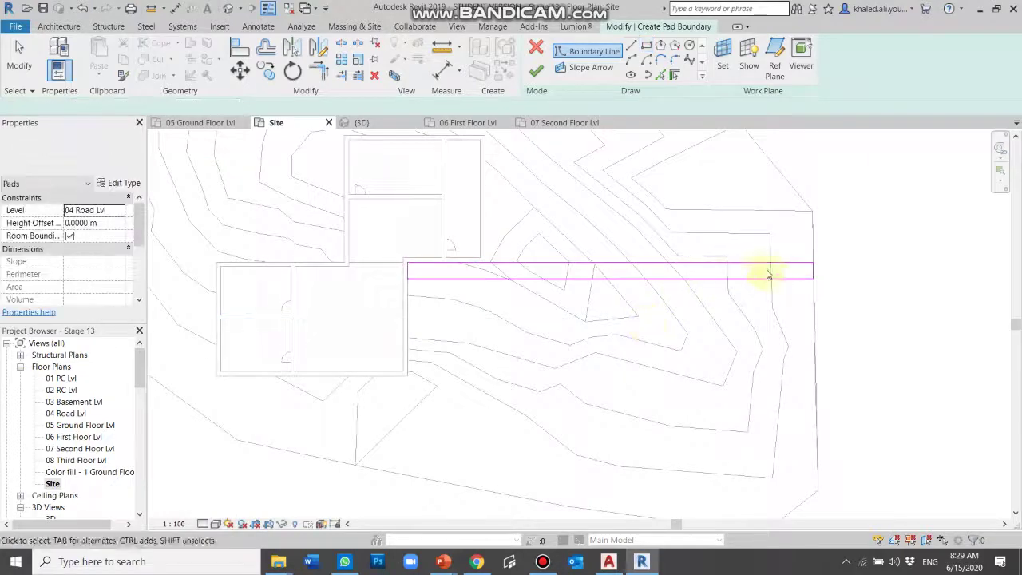
Set the pad width to 3 m and finish it as a 28.8 × 3.0 m pad
{"action": "left_click", "coordinate": [765, 281]}
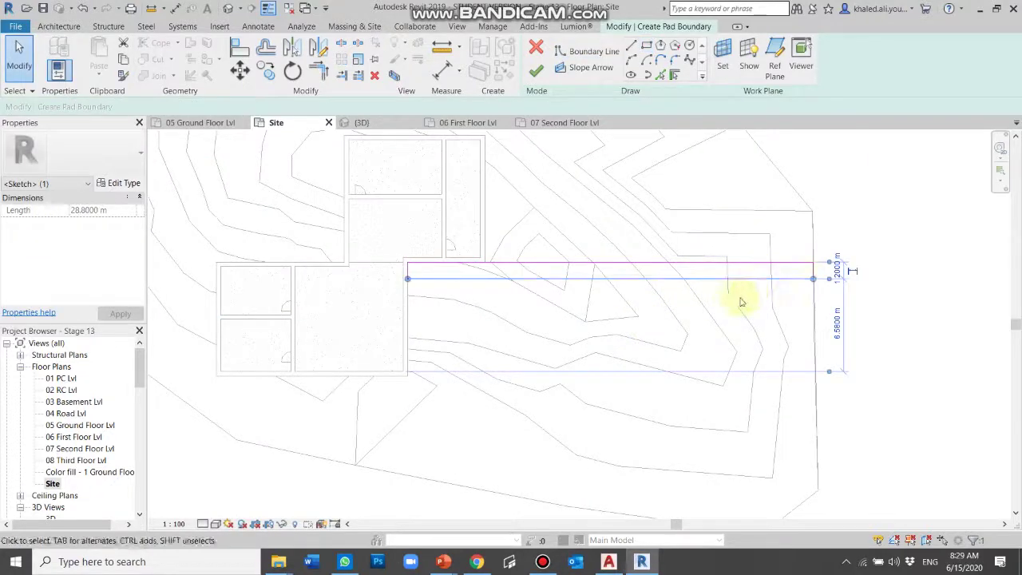
{"action": "left_click", "coordinate": [839, 271]}
{"action": "scroll", "coordinate": [844, 274], "scroll_direction": "up", "scroll_amount": 2}
{"action": "left_click", "coordinate": [732, 287]}
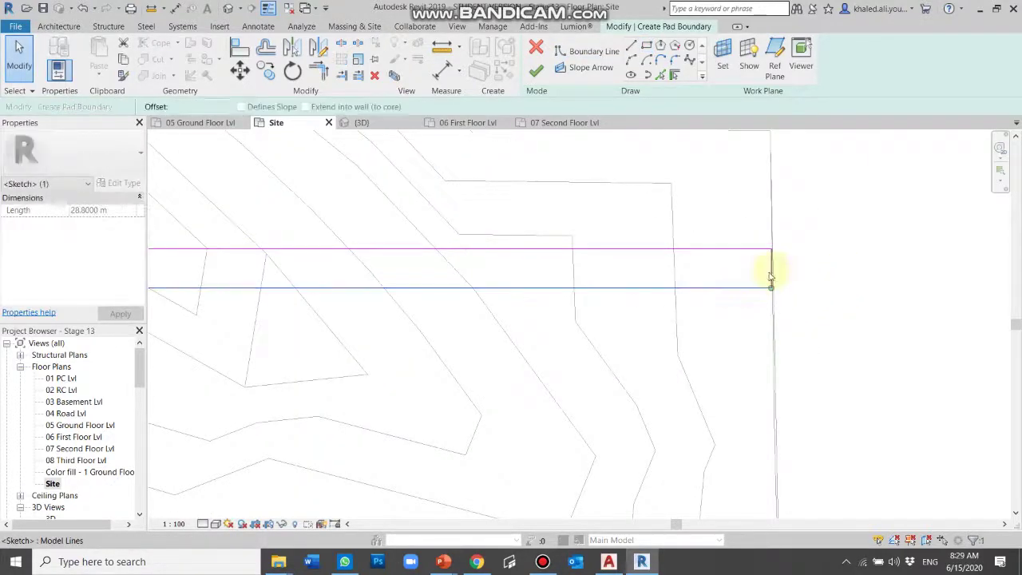
{"action": "scroll", "coordinate": [771, 277], "scroll_direction": "down", "scroll_amount": 2}
{"action": "scroll", "coordinate": [358, 279], "scroll_direction": "up", "scroll_amount": 3}
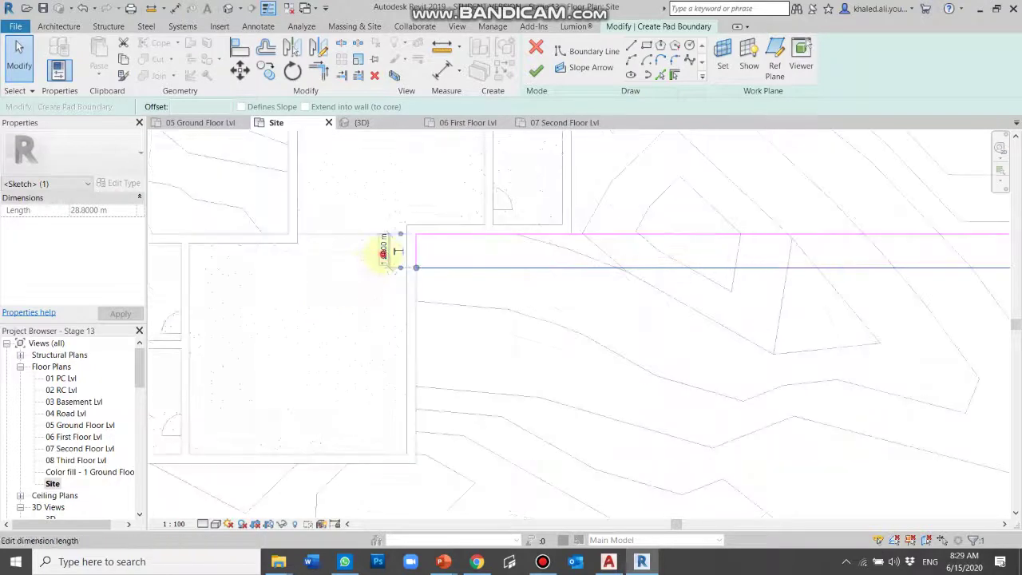
{"action": "left_click", "coordinate": [383, 251]}
{"action": "key", "text": "Return"}
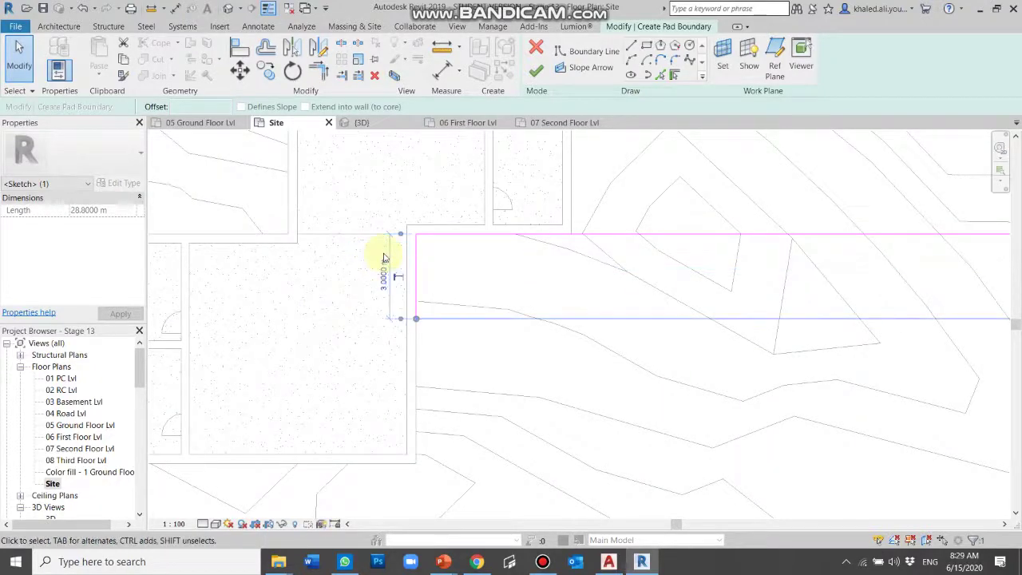
{"action": "scroll", "coordinate": [271, 301], "scroll_direction": "down", "scroll_amount": 3}
{"action": "key", "text": "Escape"}
{"action": "scroll", "coordinate": [417, 314], "scroll_direction": "up", "scroll_amount": 1}
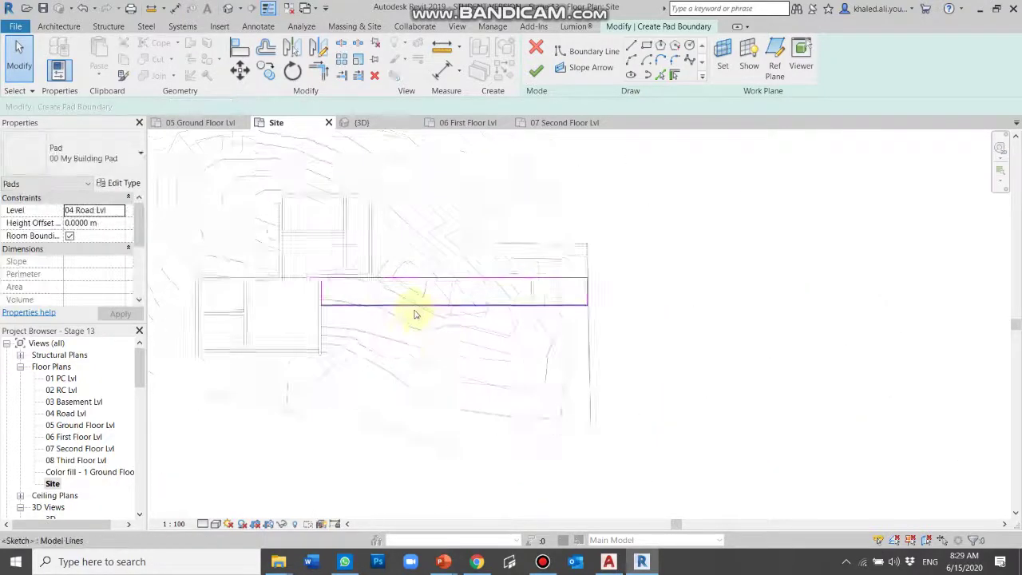
{"action": "scroll", "coordinate": [479, 240], "scroll_direction": "up", "scroll_amount": 1}
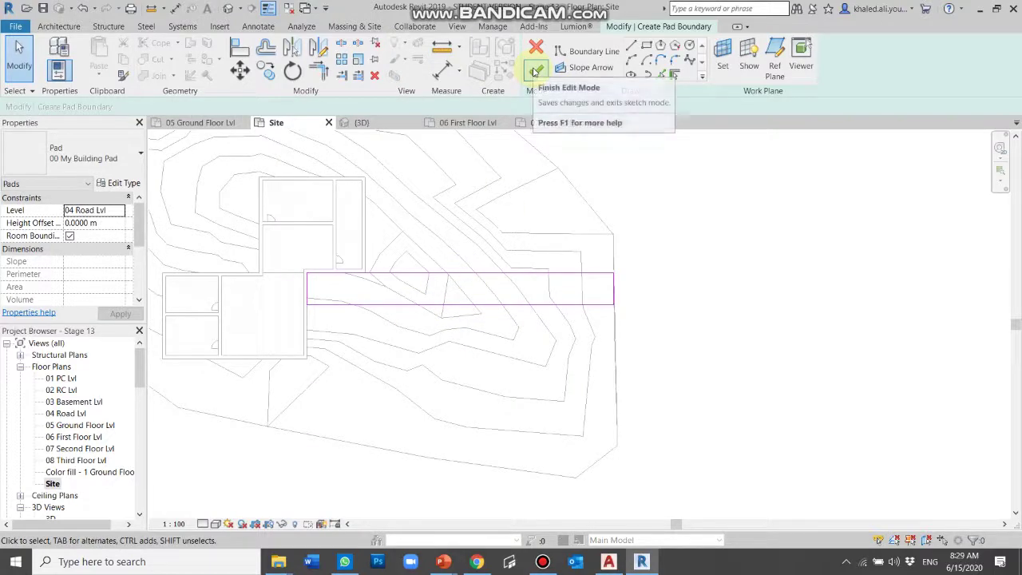
{"action": "left_click", "coordinate": [535, 71]}
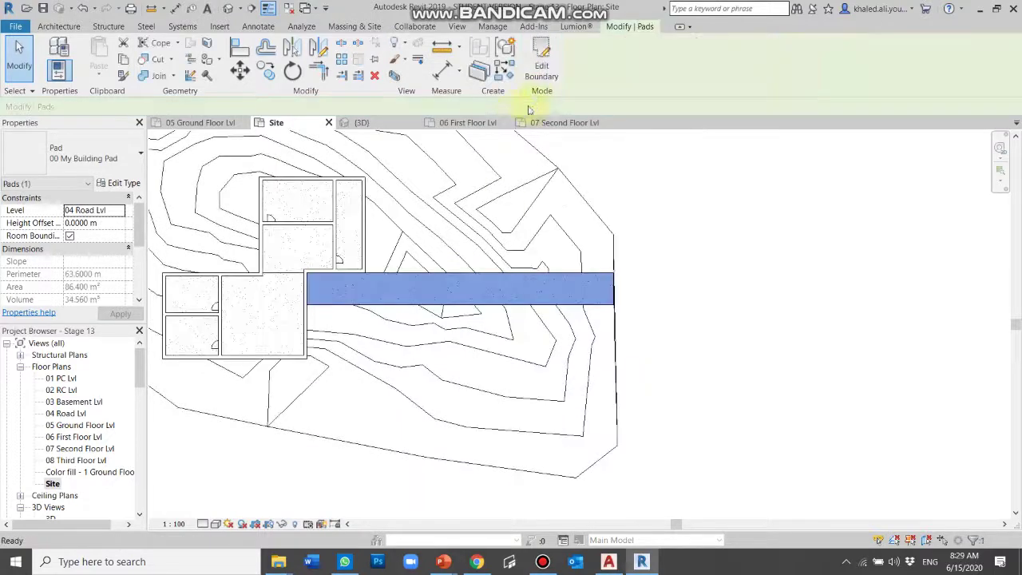
Orbit the {3D} view along the road pad to inspect the trench it cuts into the terrain
{"action": "left_click", "coordinate": [228, 9]}
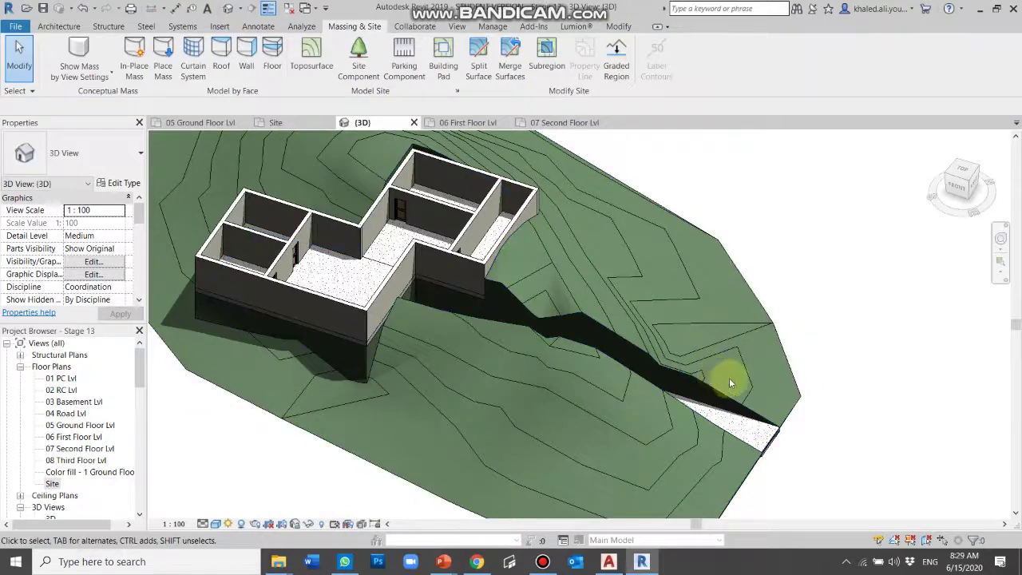
{"action": "middle_click_drag", "start_coordinate": [729, 378], "coordinate": [508, 513], "text": "shift"}
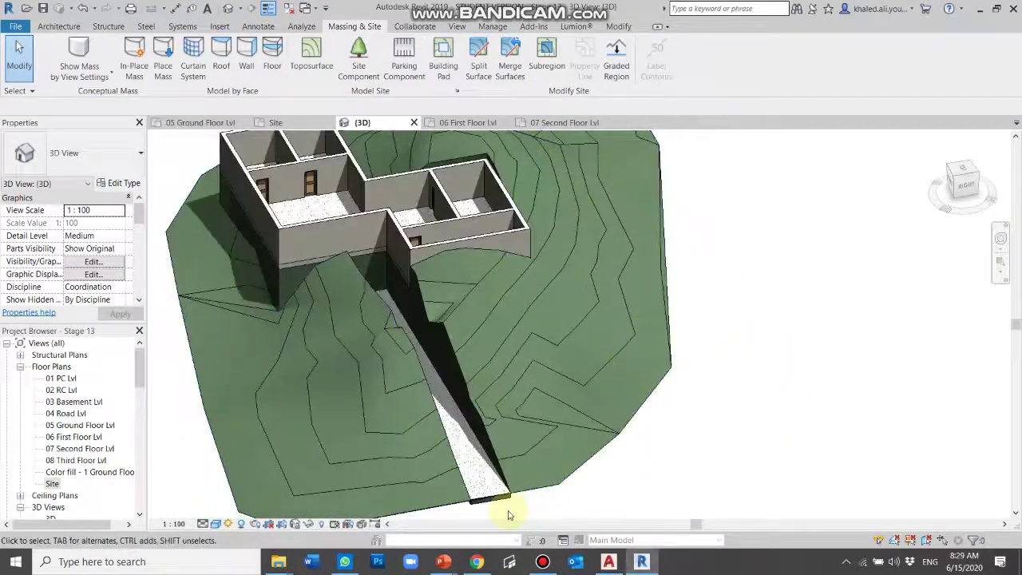
{"action": "left_click", "coordinate": [452, 506]}
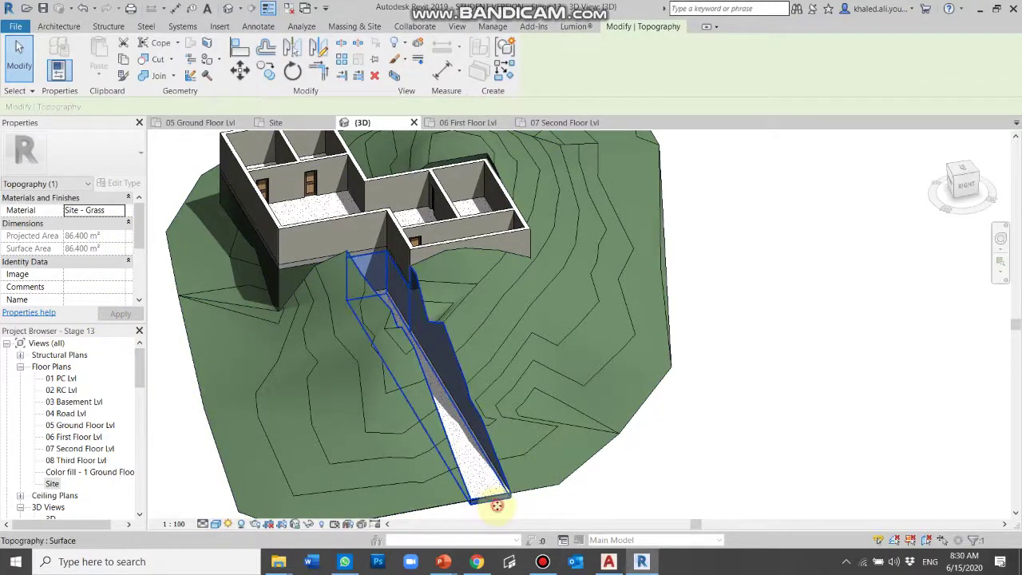
{"action": "scroll", "coordinate": [495, 506], "scroll_direction": "up", "scroll_amount": 5}
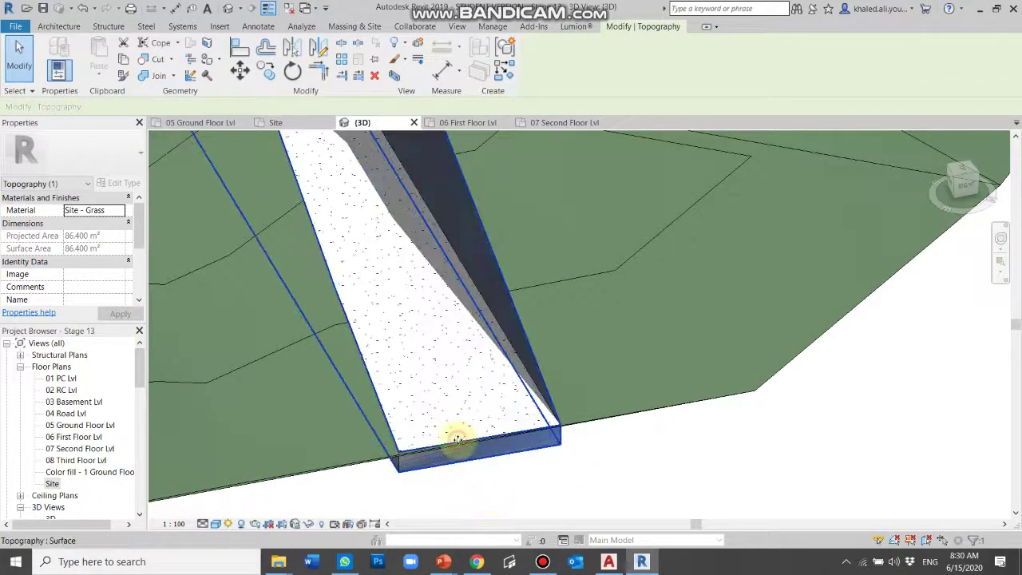
{"action": "key", "text": "Escape"}
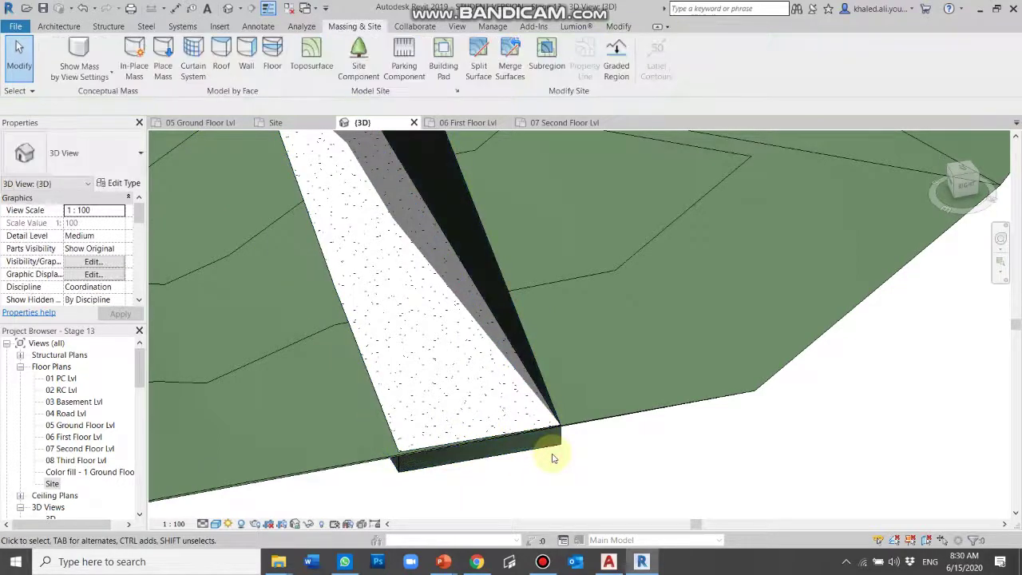
{"action": "mouse_move", "coordinate": [553, 458]}
{"action": "middle_mouse_down", "text": "shift"}
{"action": "mouse_move", "coordinate": [541, 347]}
{"action": "mouse_move", "coordinate": [541, 407]}
{"action": "middle_mouse_up", "text": "shift"}
{"action": "left_click", "coordinate": [527, 296]}
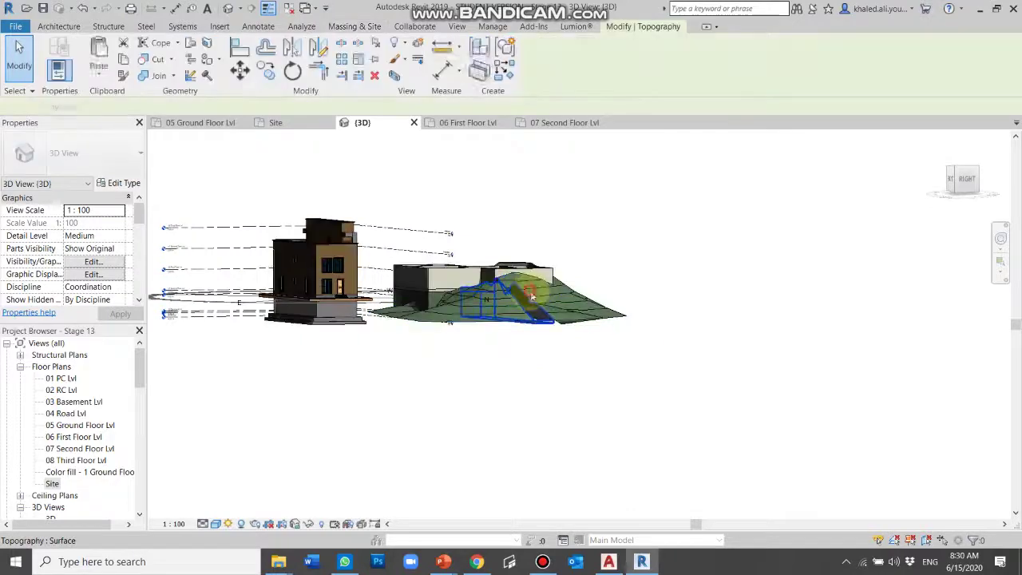
{"action": "mouse_move", "coordinate": [527, 296]}
{"action": "middle_mouse_down", "text": "shift"}
{"action": "mouse_move", "coordinate": [533, 262]}
{"action": "mouse_move", "coordinate": [637, 244]}
{"action": "middle_mouse_up", "text": "shift"}
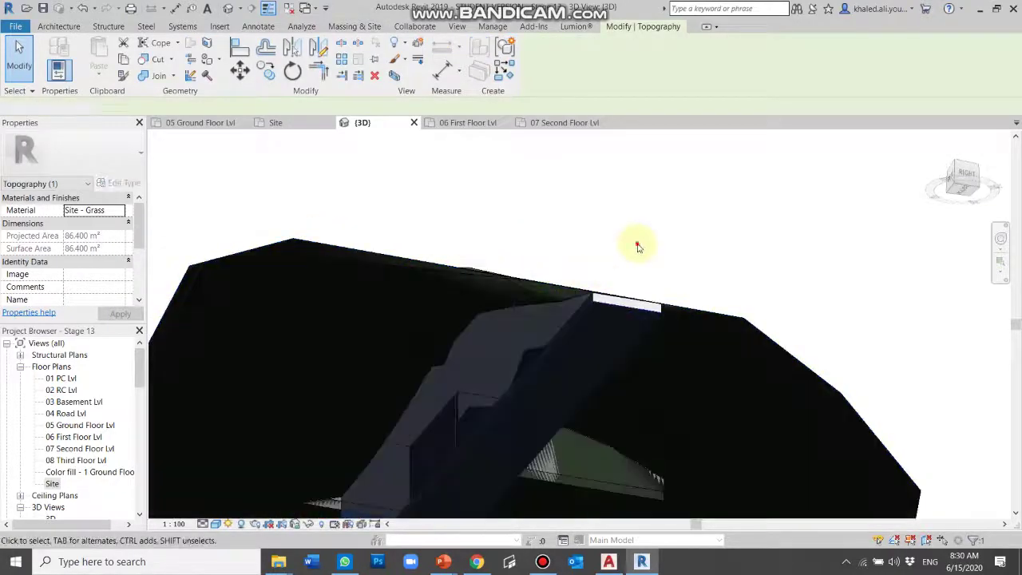
{"action": "key", "text": "Escape"}
Set the road pad's Level to 06 First Floor Lvl, apply it, and orbit to check the result
{"action": "left_click", "coordinate": [619, 308]}
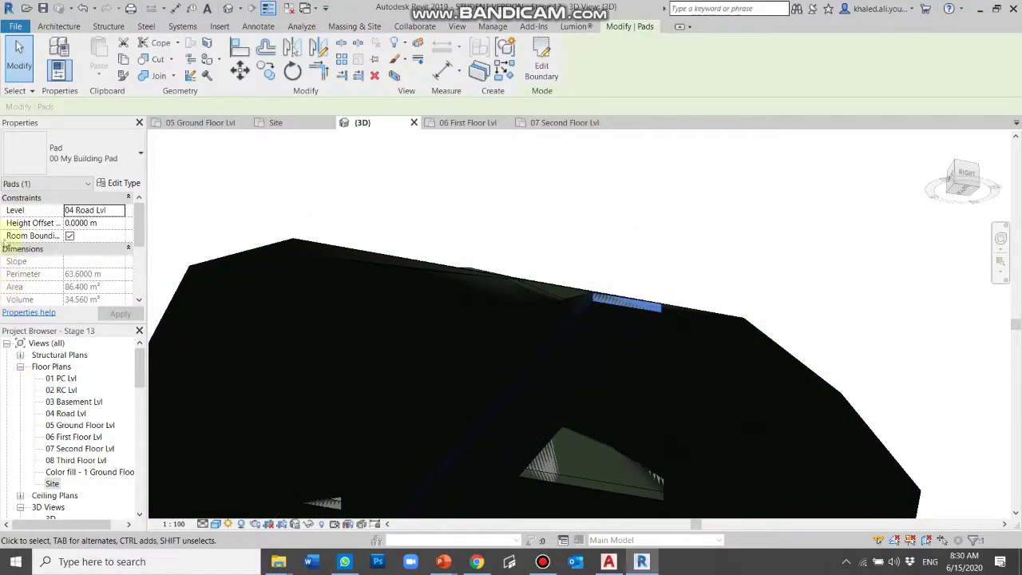
{"action": "left_click", "coordinate": [118, 214]}
{"action": "scroll", "coordinate": [117, 258], "scroll_direction": "down", "scroll_amount": 1}
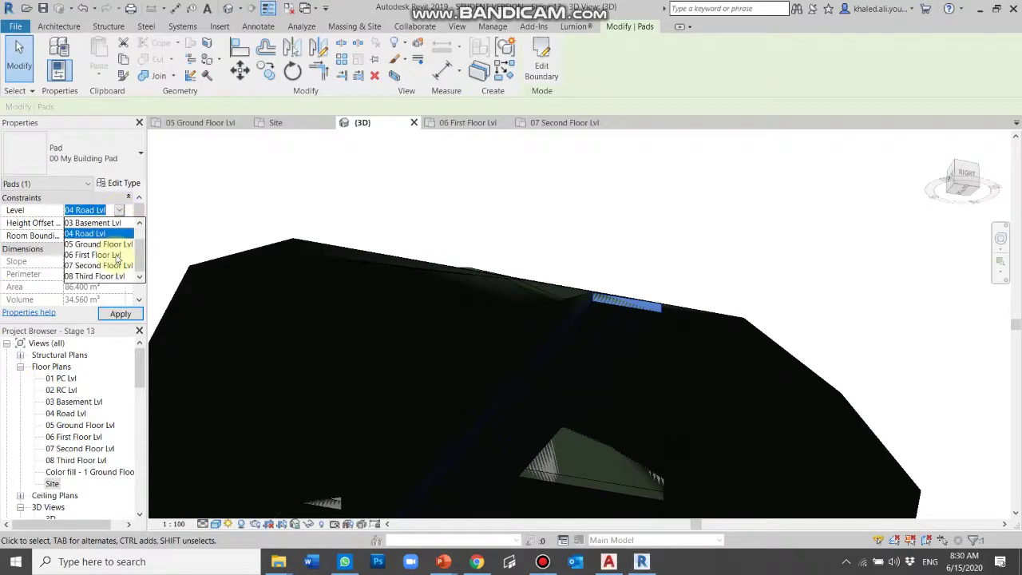
{"action": "left_click", "coordinate": [112, 255]}
{"action": "left_click", "coordinate": [120, 314]}
{"action": "left_click", "coordinate": [399, 229]}
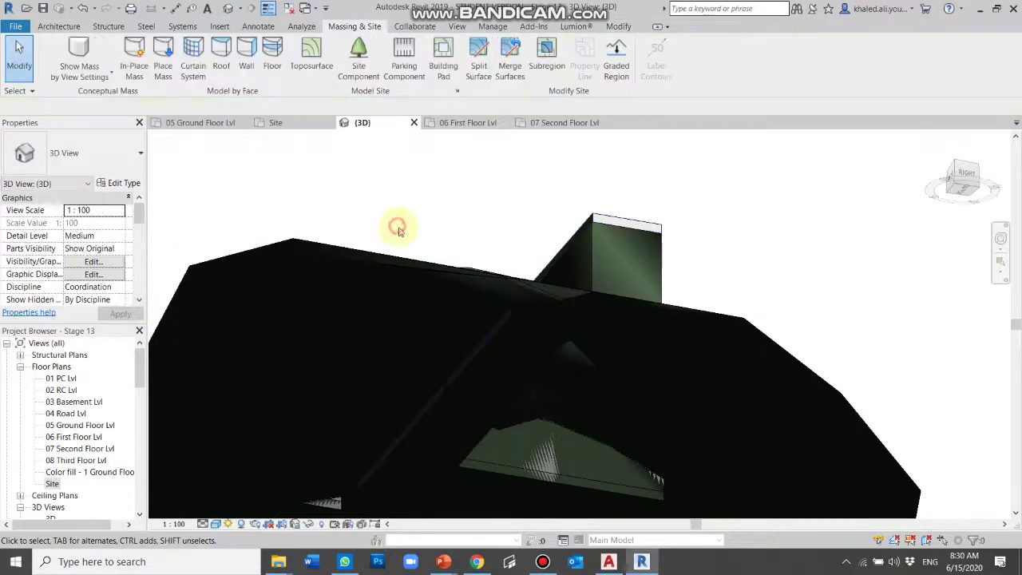
{"action": "mouse_move", "coordinate": [440, 323]}
{"action": "middle_mouse_down", "text": "shift"}
{"action": "mouse_move", "coordinate": [405, 211]}
{"action": "mouse_move", "coordinate": [440, 429]}
{"action": "mouse_move", "coordinate": [468, 320]}
{"action": "middle_mouse_up", "text": "shift"}
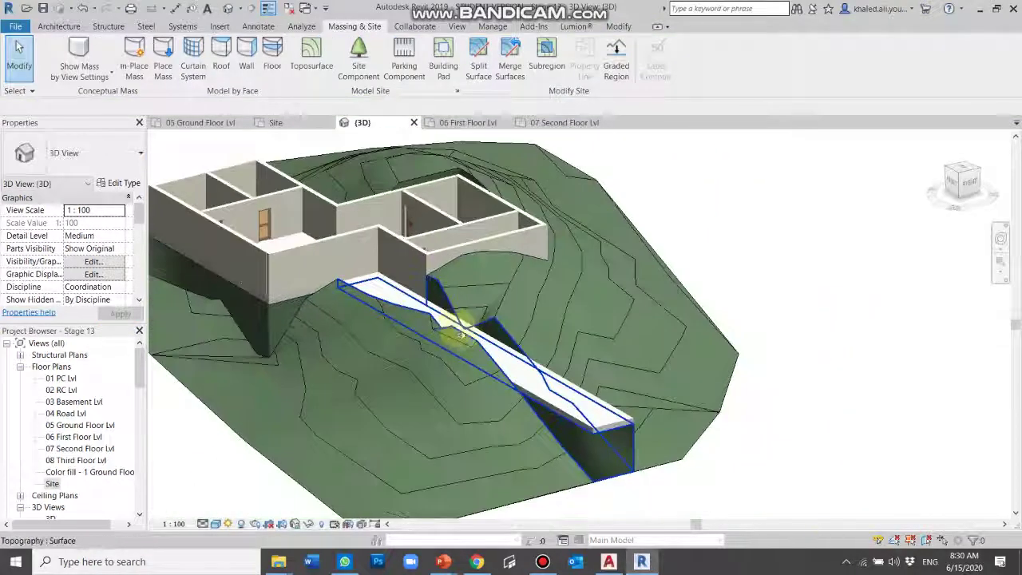
{"action": "middle_click_drag", "start_coordinate": [587, 436], "coordinate": [619, 412], "text": "shift"}
{"action": "left_click", "coordinate": [619, 412]}
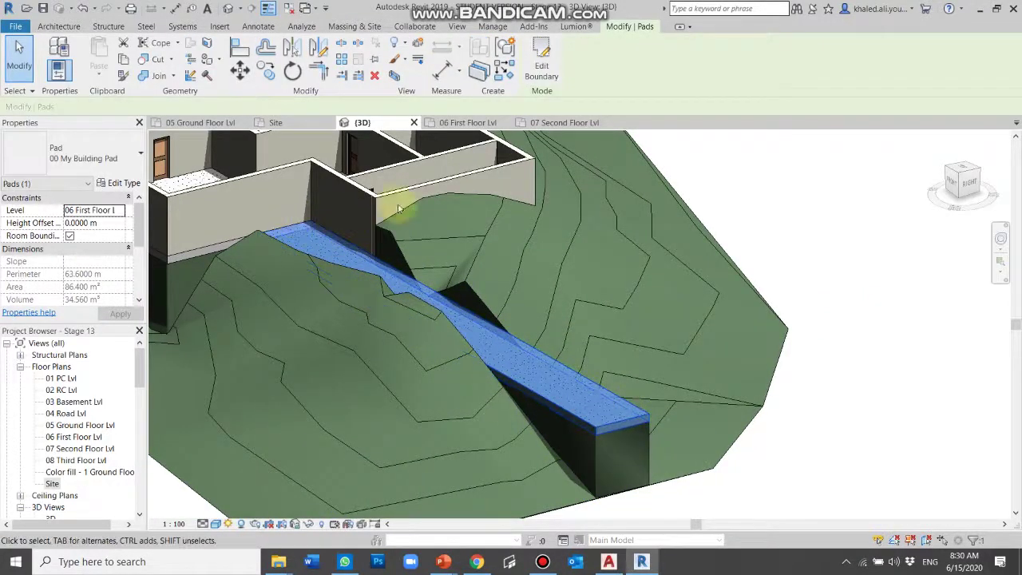
Edit the pad boundary and draw a slope arrow in Site plan from the pad's outer end to the building
{"action": "left_click", "coordinate": [538, 70]}
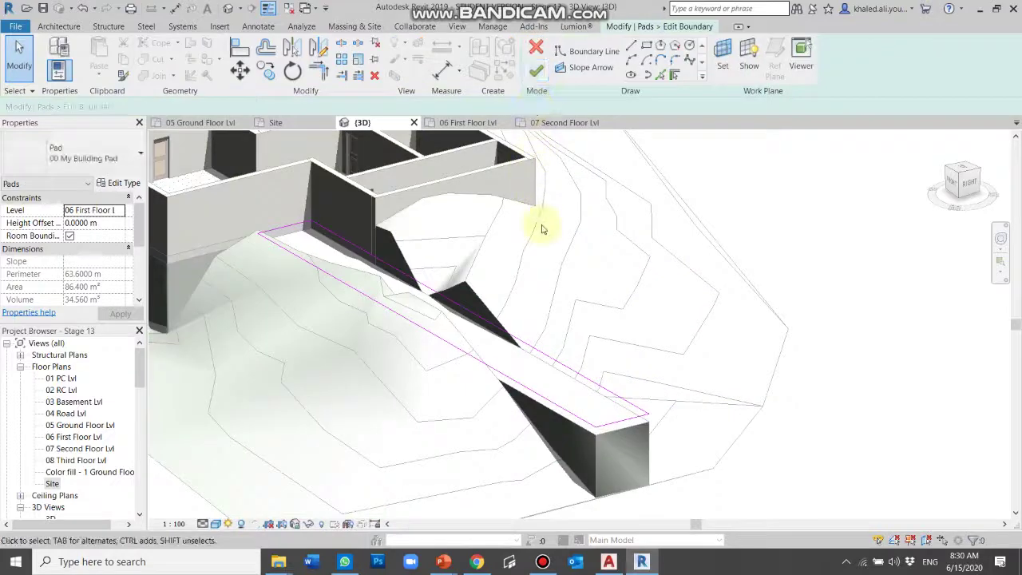
{"action": "double_click", "coordinate": [51, 485]}
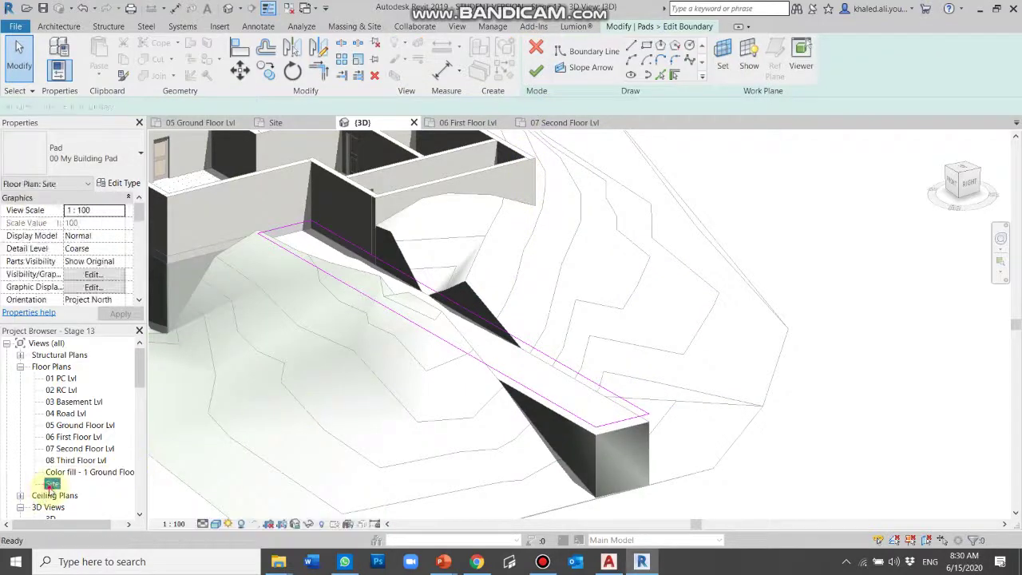
{"action": "left_click", "coordinate": [605, 70]}
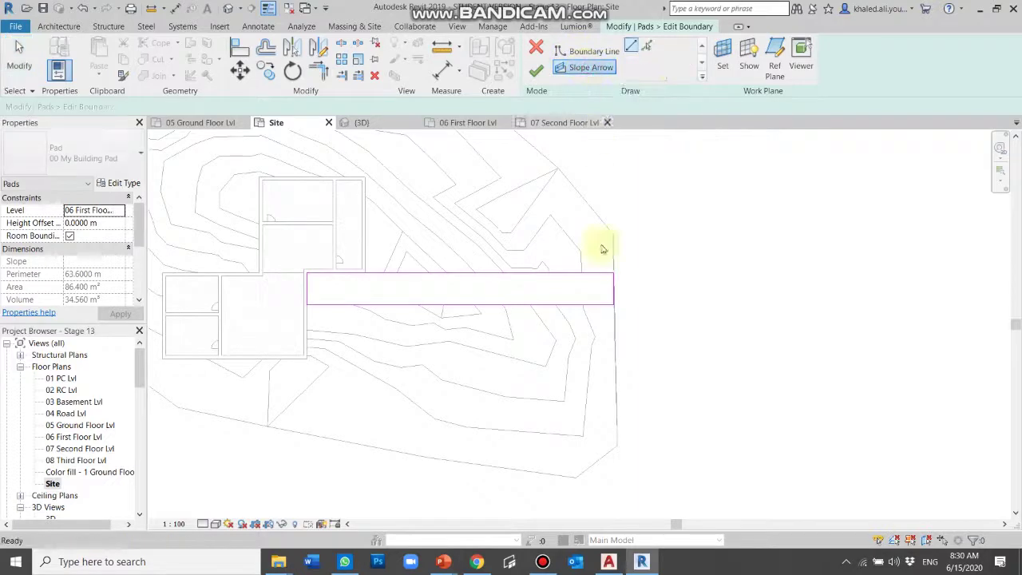
{"action": "left_click", "coordinate": [612, 291]}
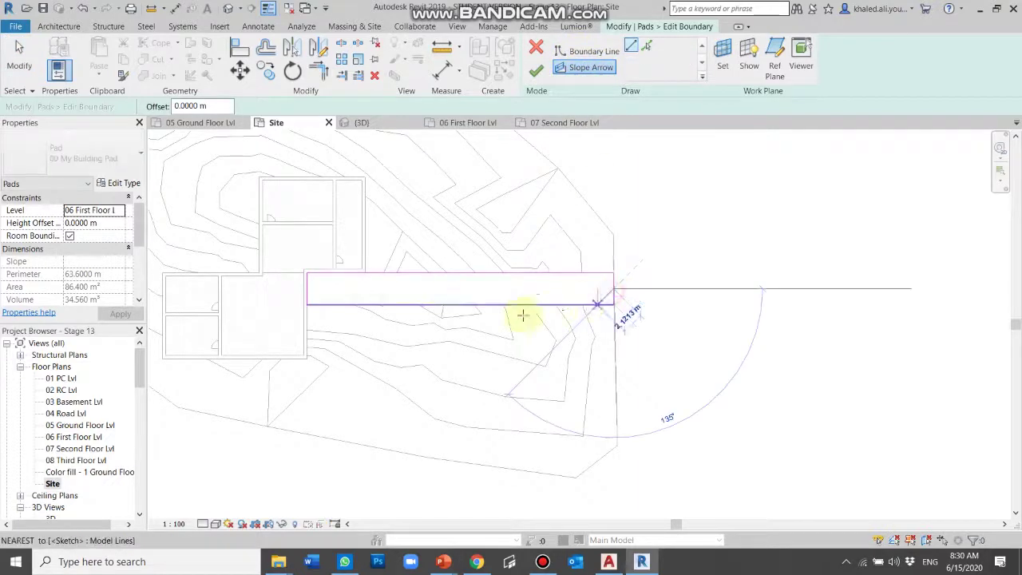
{"action": "left_click", "coordinate": [307, 289]}
{"action": "scroll", "coordinate": [215, 269], "scroll_direction": "up", "scroll_amount": 3}
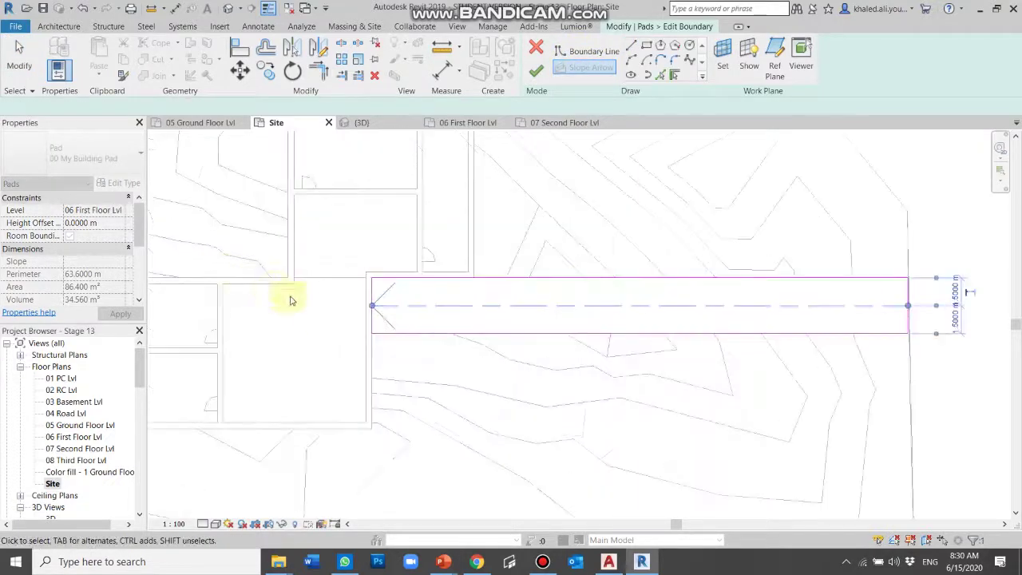
Set the slope arrow's Level at Tail to 04 Road Lvl and Level at Head to 06 First Floor Lvl
{"action": "left_click", "coordinate": [396, 324]}
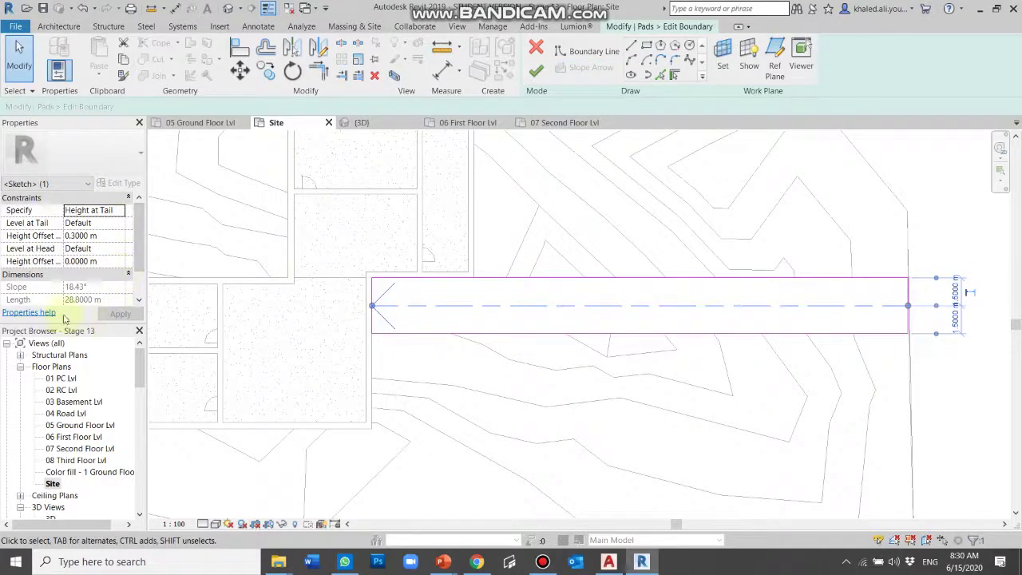
{"action": "left_click", "coordinate": [589, 323]}
{"action": "left_click", "coordinate": [589, 309]}
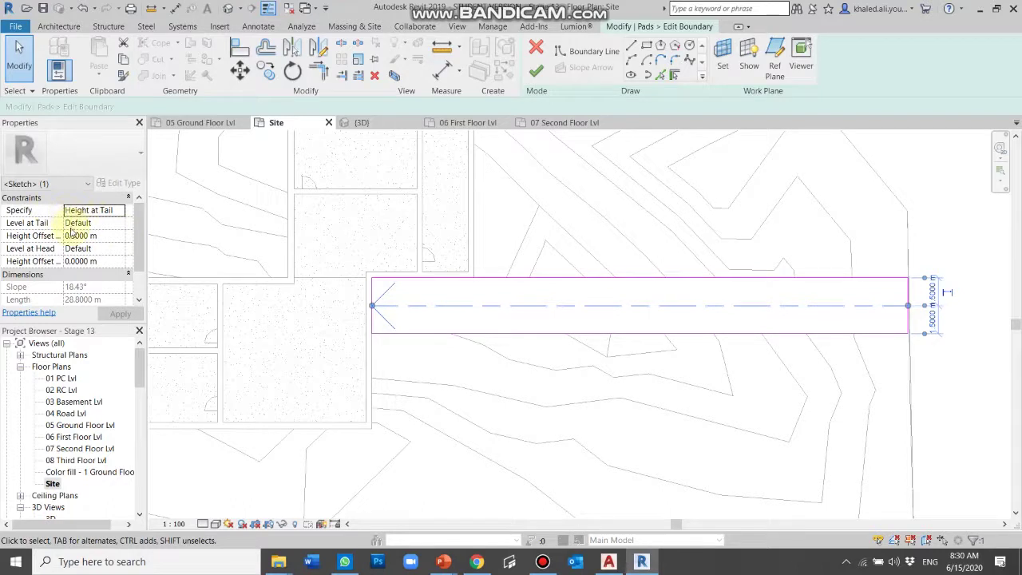
{"action": "left_click", "coordinate": [121, 225]}
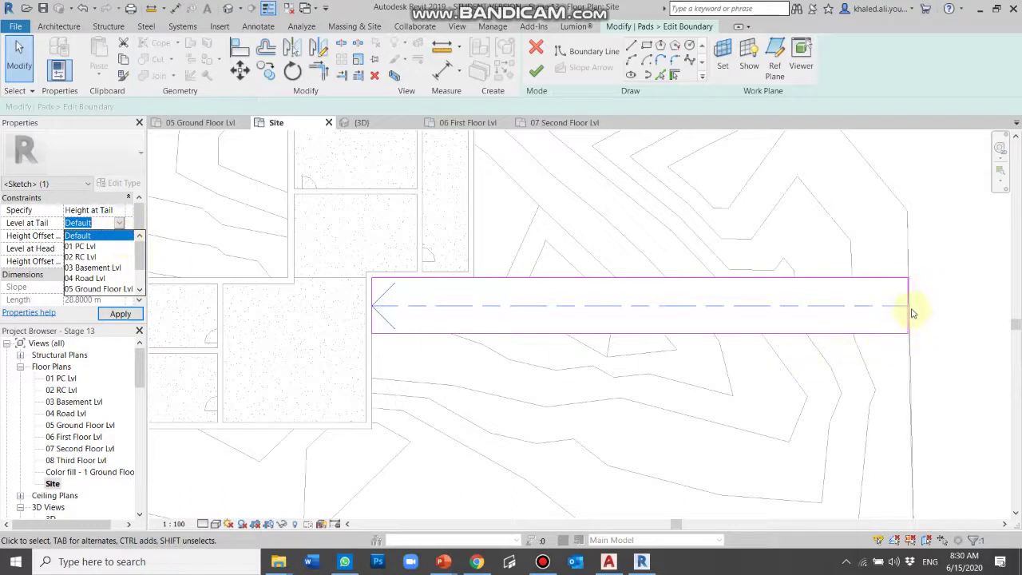
{"action": "scroll", "coordinate": [110, 255], "scroll_direction": "down", "scroll_amount": 1}
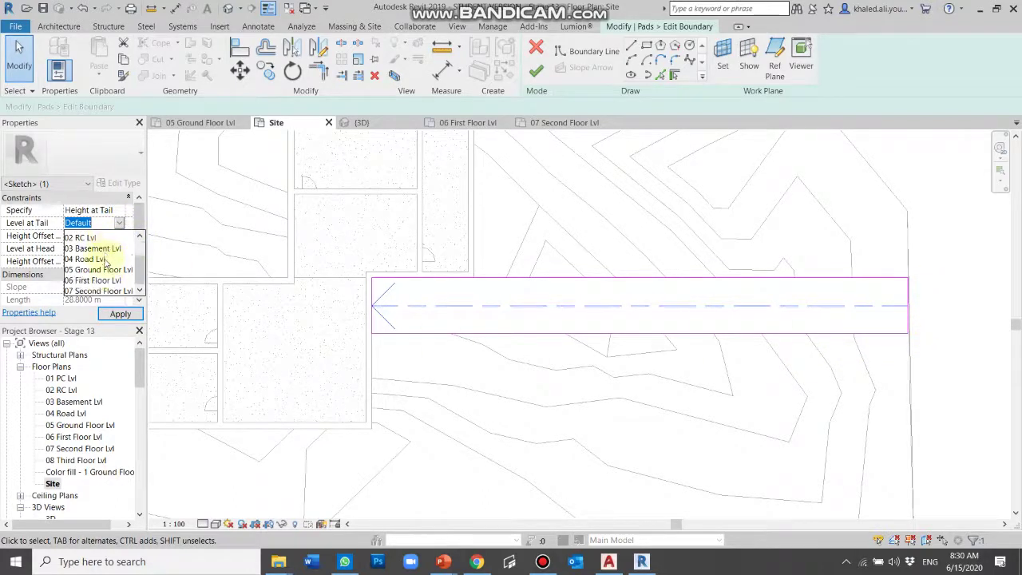
{"action": "scroll", "coordinate": [109, 257], "scroll_direction": "down", "scroll_amount": 1}
{"action": "left_click", "coordinate": [111, 261]}
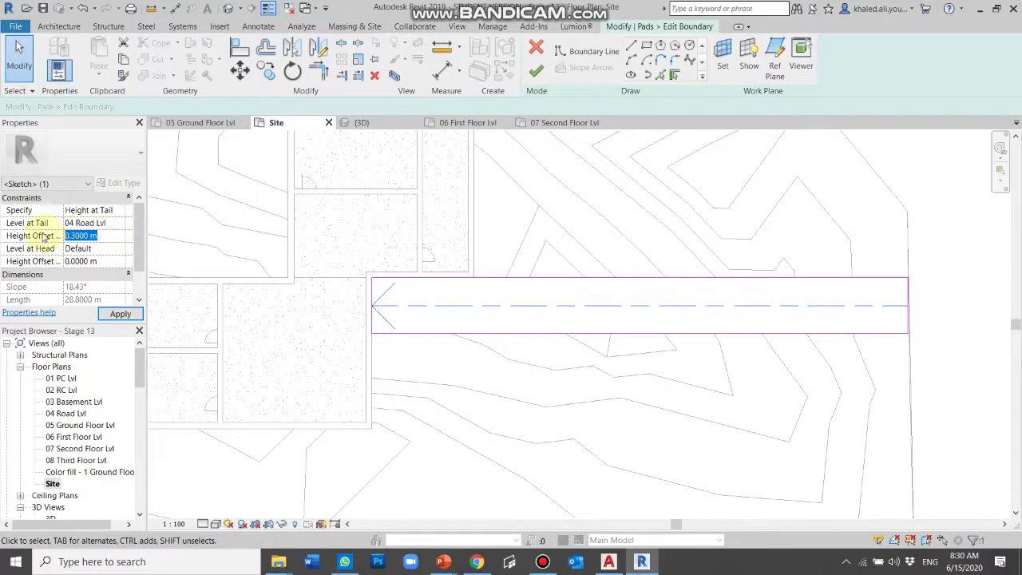
{"action": "left_click", "coordinate": [117, 249]}
{"action": "scroll", "coordinate": [109, 306], "scroll_direction": "down", "scroll_amount": 1}
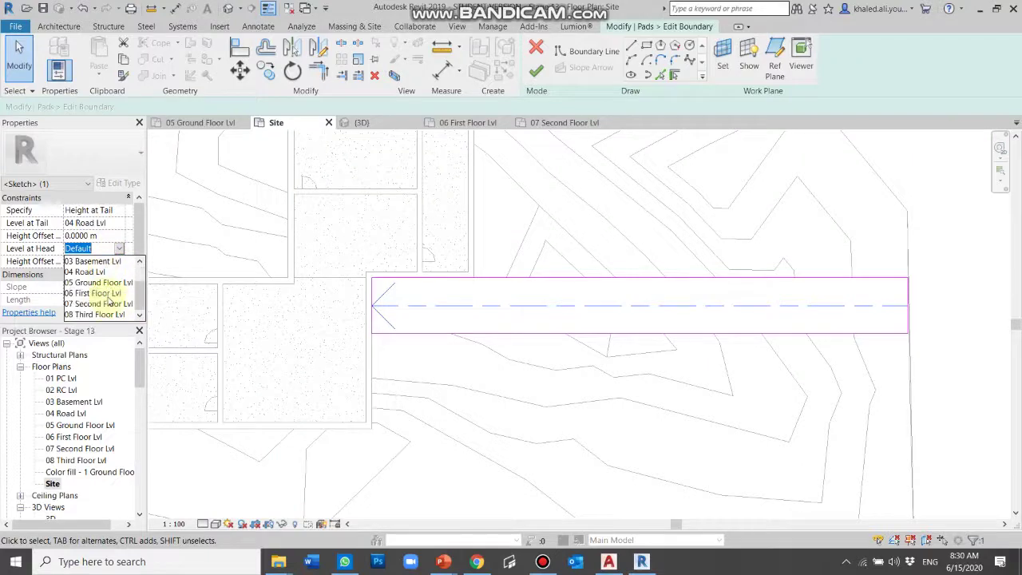
{"action": "left_click", "coordinate": [109, 294]}
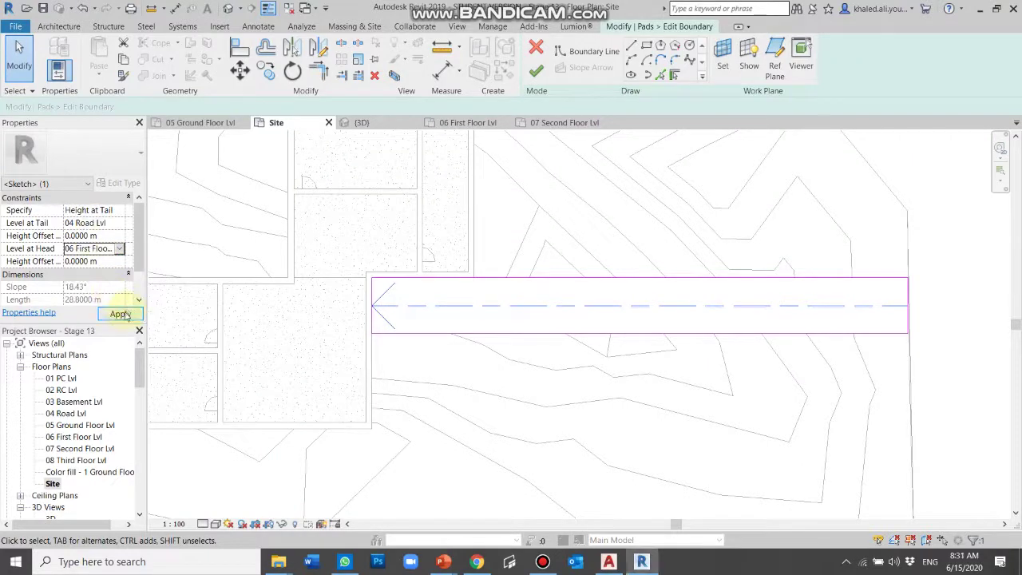
Finish the sloped pad sketch and orbit the 3D view to an overview of building and road
{"action": "scroll", "coordinate": [482, 256], "scroll_direction": "down", "scroll_amount": 2}
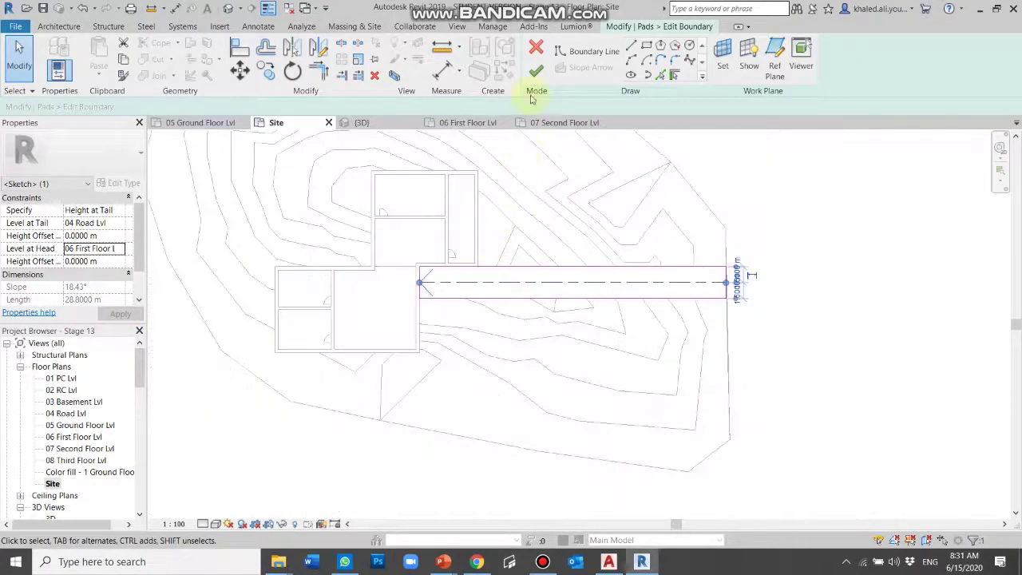
{"action": "left_click", "coordinate": [536, 70]}
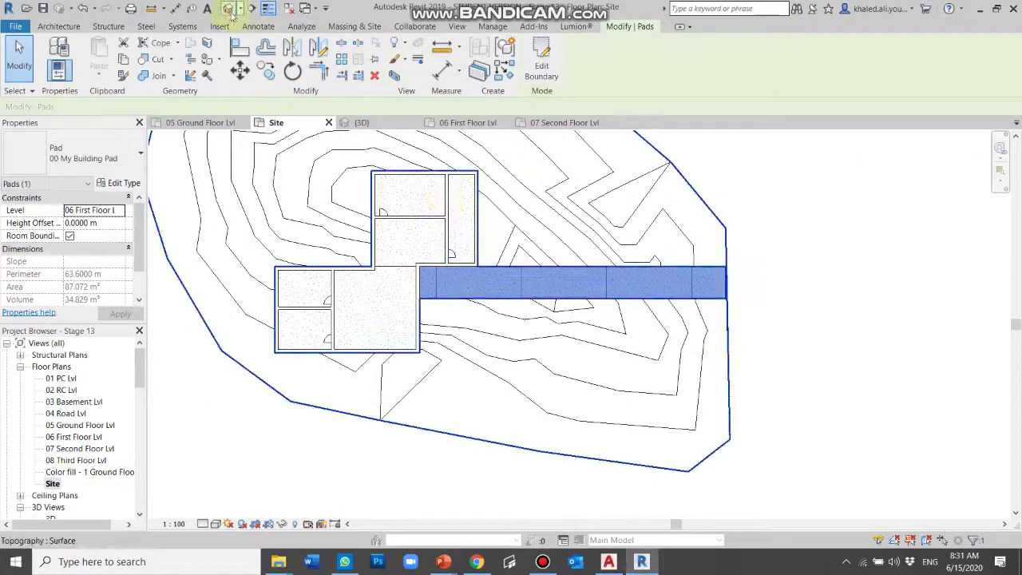
{"action": "left_click", "coordinate": [229, 9]}
{"action": "scroll", "coordinate": [534, 319], "scroll_direction": "down", "scroll_amount": 3}
{"action": "scroll", "coordinate": [551, 436], "scroll_direction": "up", "scroll_amount": 3}
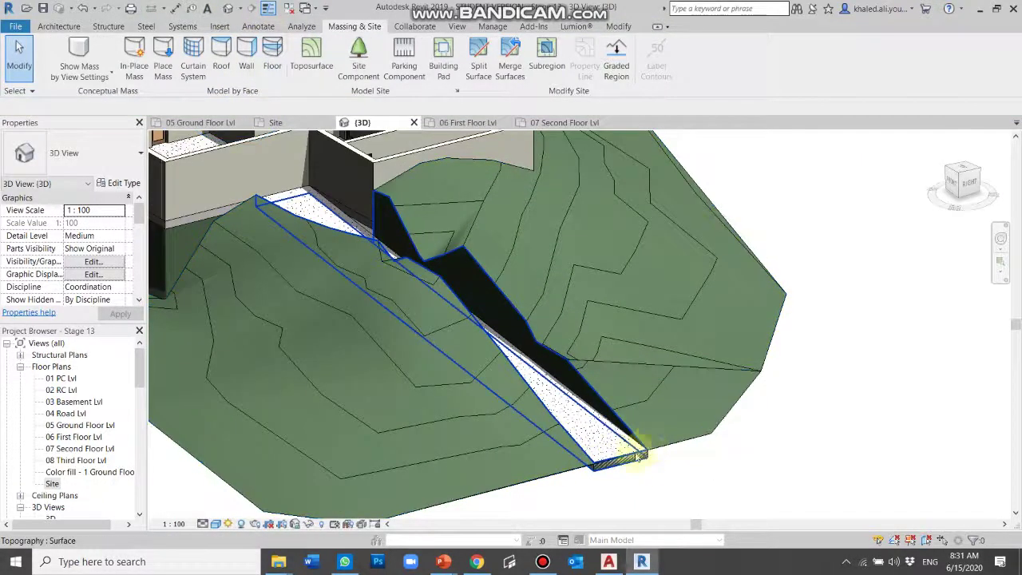
{"action": "mouse_move", "coordinate": [639, 451]}
{"action": "middle_mouse_down", "text": "shift"}
{"action": "mouse_move", "coordinate": [584, 422]}
{"action": "mouse_move", "coordinate": [548, 472]}
{"action": "mouse_move", "coordinate": [570, 456]}
{"action": "mouse_move", "coordinate": [394, 228]}
{"action": "middle_mouse_up", "text": "shift"}
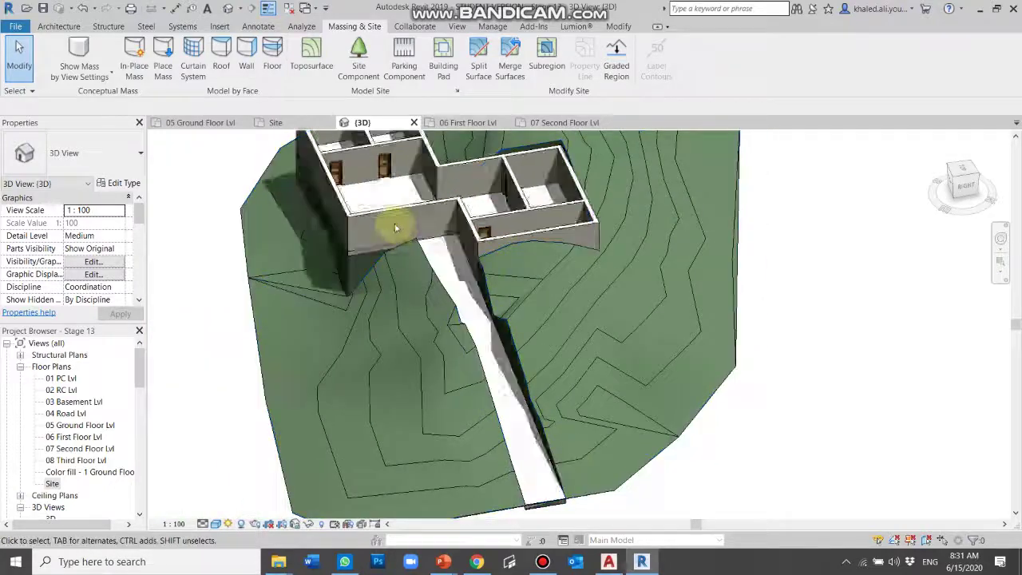
{"action": "scroll", "coordinate": [394, 228], "scroll_direction": "up", "scroll_amount": 3}
{"action": "scroll", "coordinate": [449, 240], "scroll_direction": "up", "scroll_amount": 2}
Select the road pad, orbit to inspect its slope, then select the terrain surface
{"action": "left_click", "coordinate": [465, 257]}
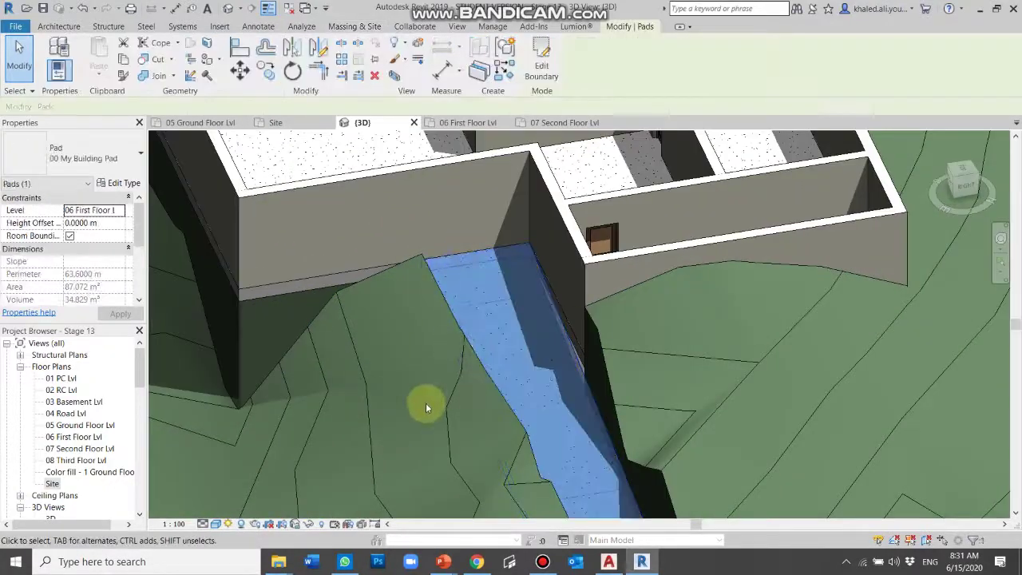
{"action": "scroll", "coordinate": [426, 409], "scroll_direction": "down", "scroll_amount": 3}
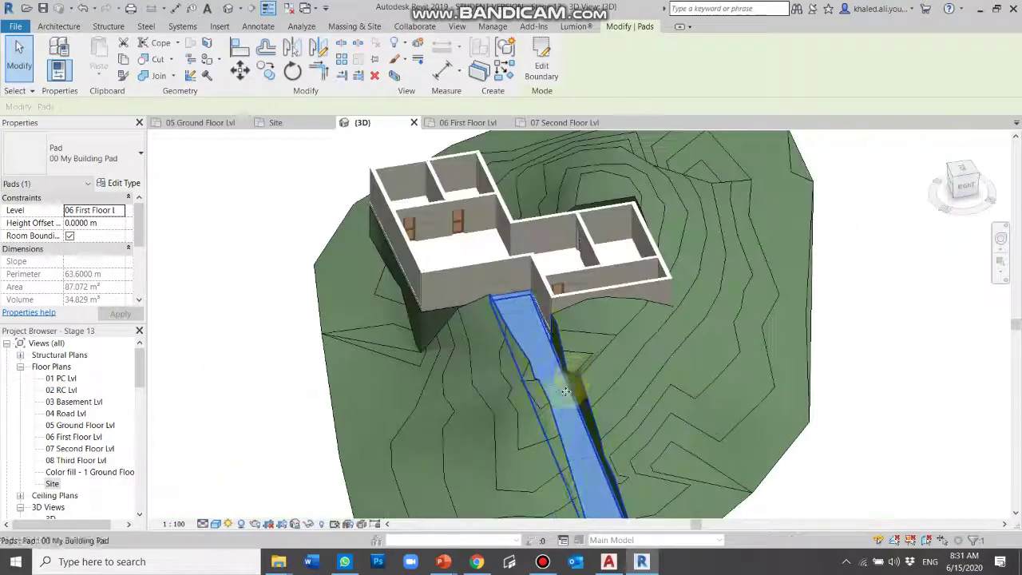
{"action": "scroll", "coordinate": [565, 391], "scroll_direction": "up", "scroll_amount": 3}
{"action": "scroll", "coordinate": [514, 304], "scroll_direction": "down", "scroll_amount": 1}
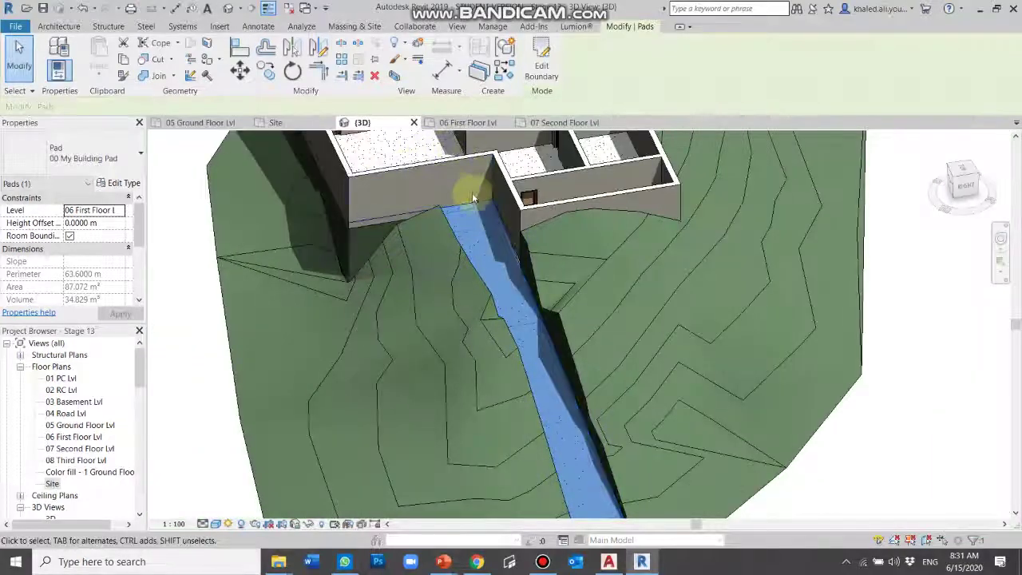
{"action": "mouse_move", "coordinate": [433, 229]}
{"action": "middle_mouse_down", "text": "shift"}
{"action": "mouse_move", "coordinate": [486, 258]}
{"action": "mouse_move", "coordinate": [490, 274]}
{"action": "mouse_move", "coordinate": [416, 259]}
{"action": "middle_mouse_up", "text": "shift"}
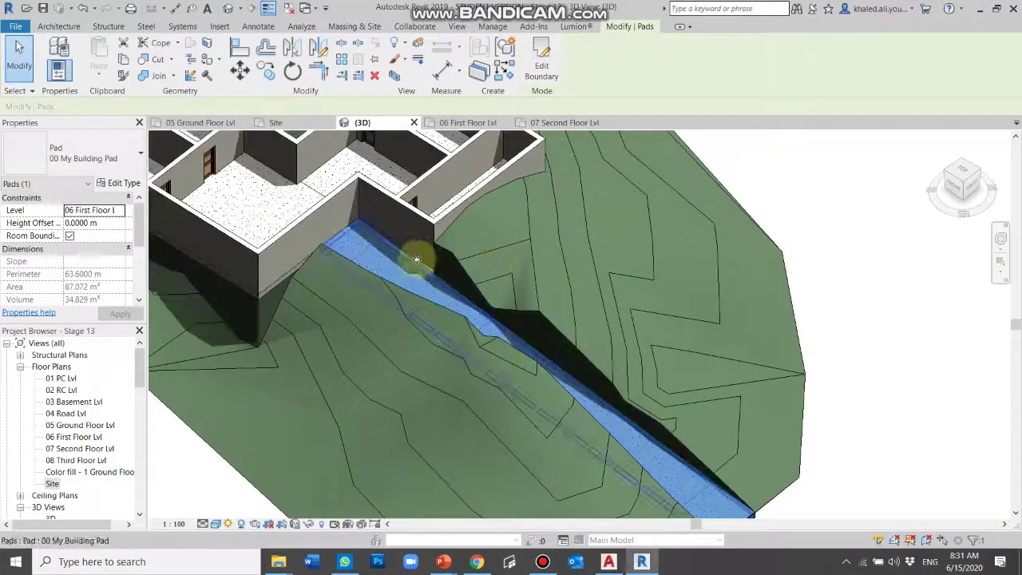
{"action": "scroll", "coordinate": [456, 240], "scroll_direction": "down", "scroll_amount": 3}
{"action": "scroll", "coordinate": [519, 303], "scroll_direction": "up", "scroll_amount": 1}
{"action": "scroll", "coordinate": [544, 323], "scroll_direction": "up", "scroll_amount": 3}
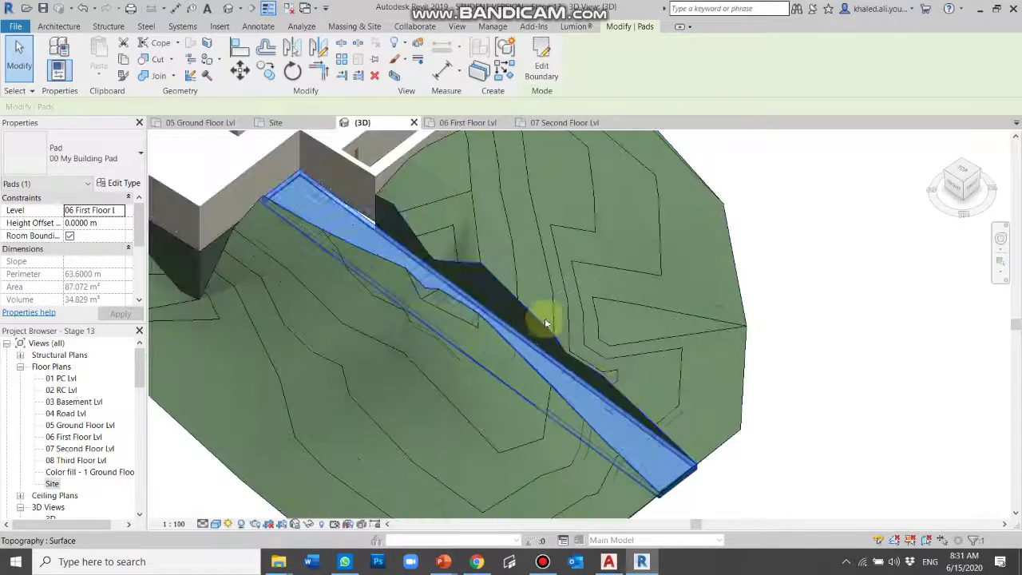
{"action": "mouse_move", "coordinate": [545, 324]}
{"action": "middle_mouse_down", "text": "shift"}
{"action": "mouse_move", "coordinate": [491, 274]}
{"action": "mouse_move", "coordinate": [486, 324]}
{"action": "mouse_move", "coordinate": [482, 264]}
{"action": "mouse_move", "coordinate": [485, 277]}
{"action": "middle_mouse_up", "text": "shift"}
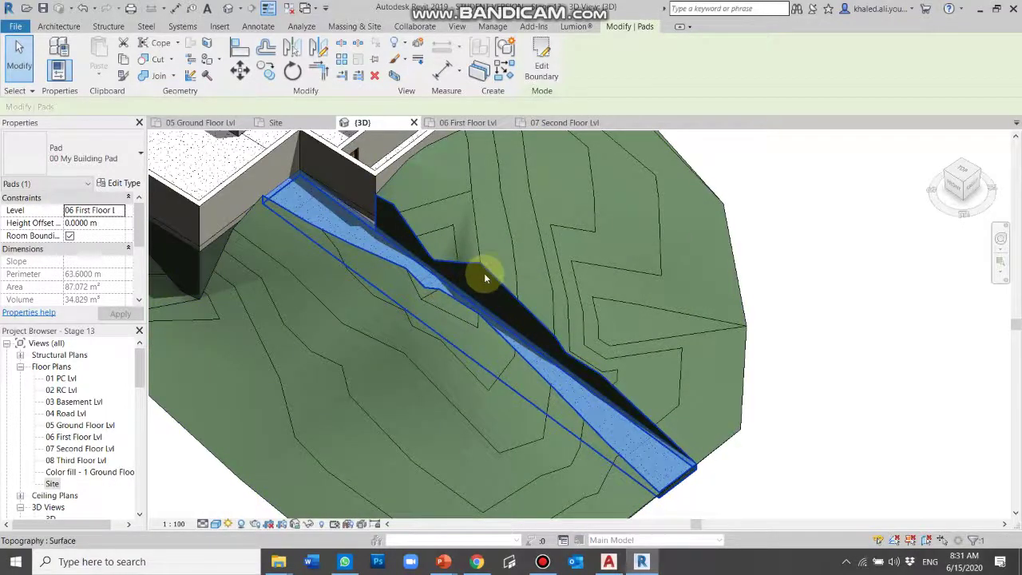
{"action": "left_click", "coordinate": [484, 277]}
{"action": "left_click", "coordinate": [788, 296]}
Edit the toposurface and drop the points beside the road ramp to 4 m, 3 m and 1 m
{"action": "left_click", "coordinate": [743, 339]}
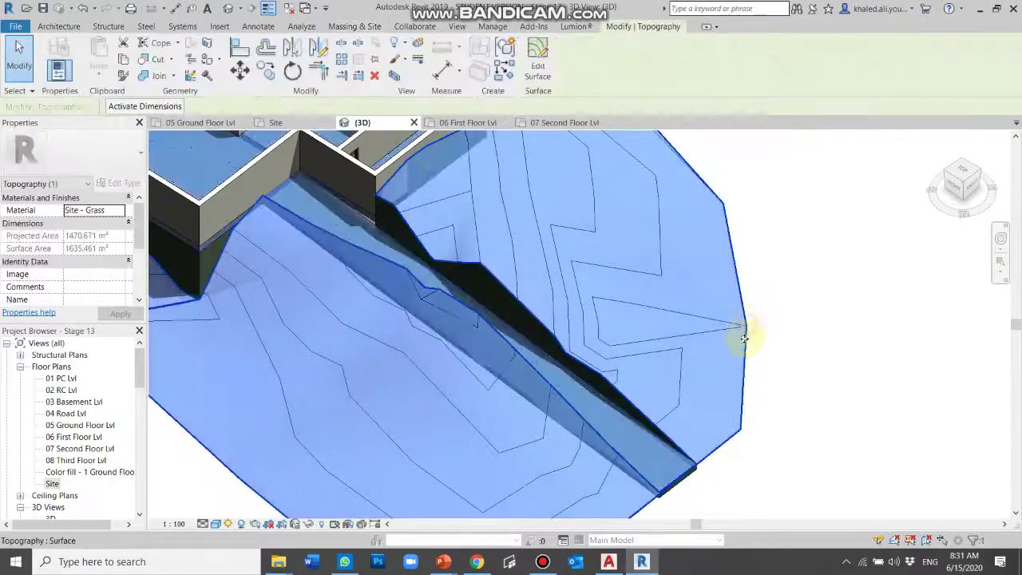
{"action": "left_click", "coordinate": [534, 70]}
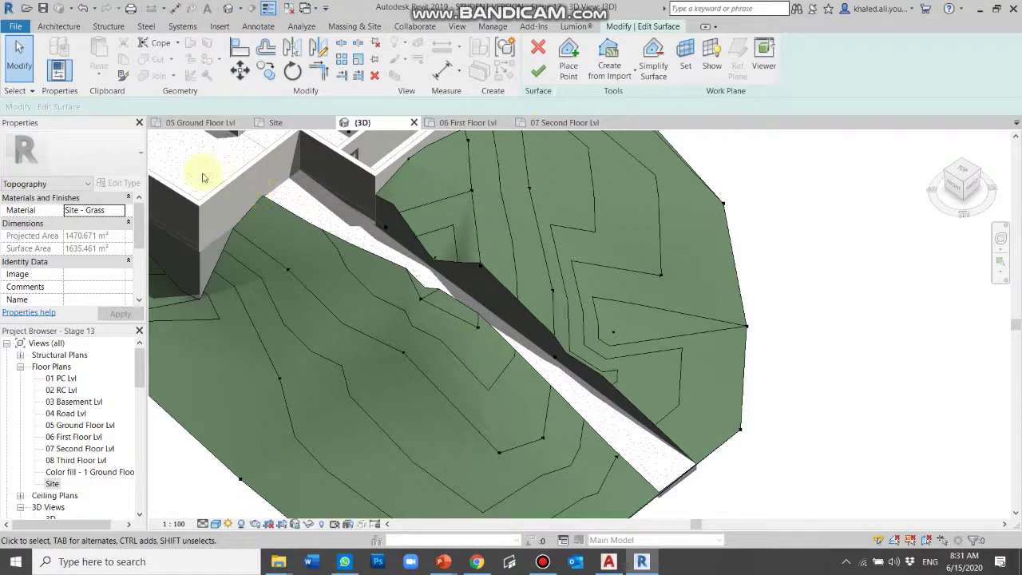
{"action": "left_click", "coordinate": [422, 303]}
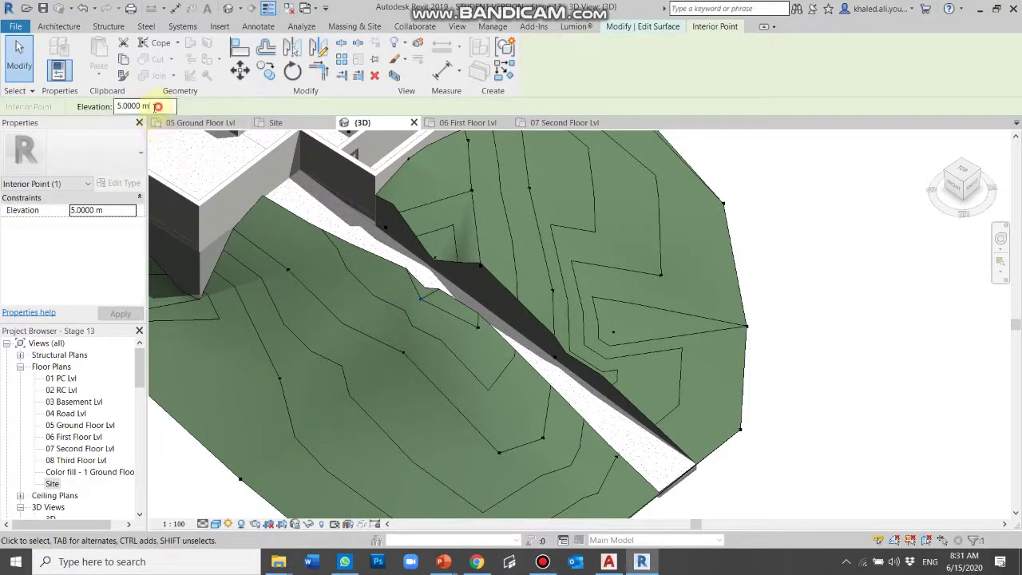
{"action": "type", "text": "4"}
{"action": "key", "text": "Return"}
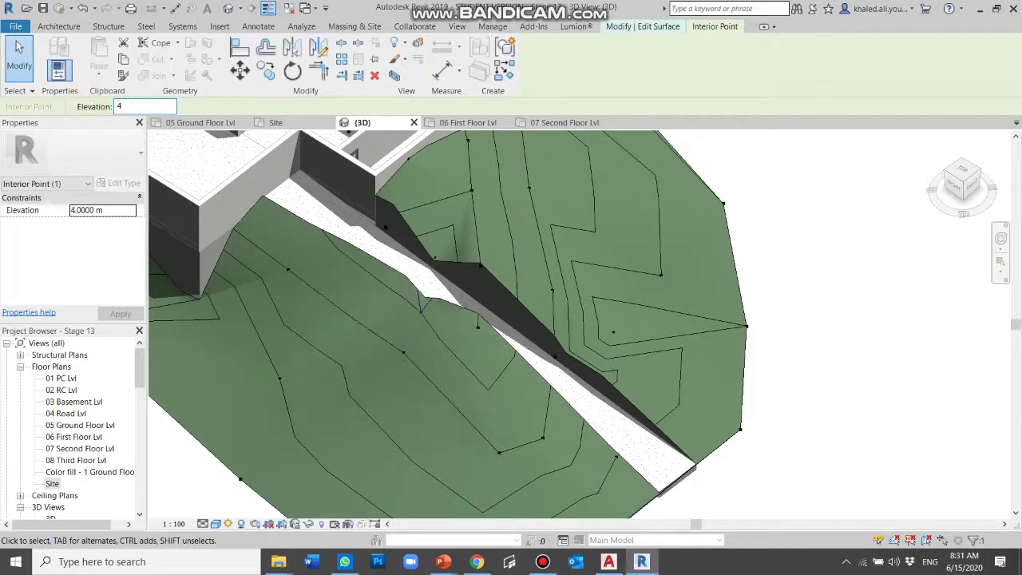
{"action": "left_click", "coordinate": [478, 327]}
{"action": "type", "text": "3"}
{"action": "key", "text": "Return"}
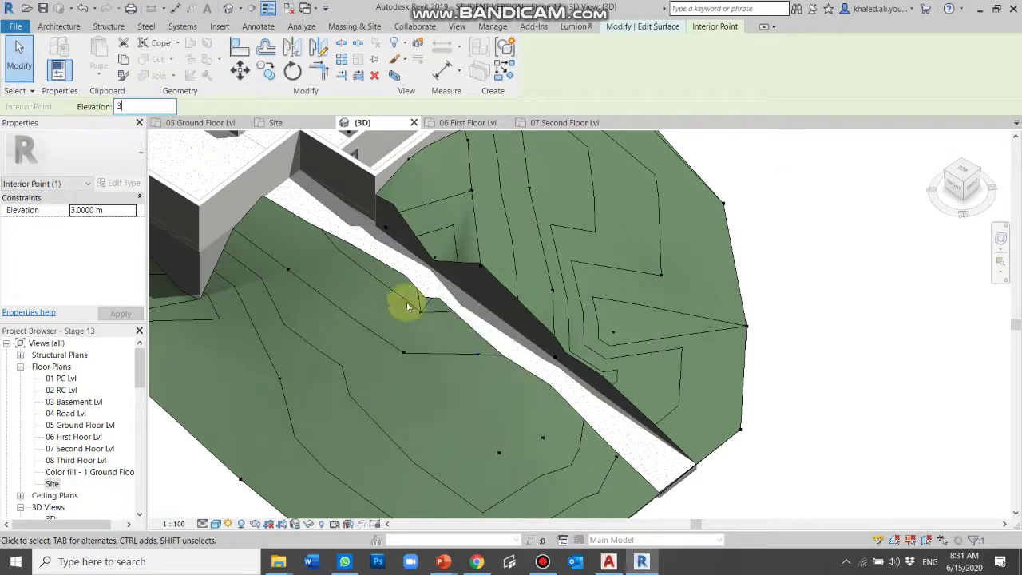
{"action": "left_click", "coordinate": [554, 289]}
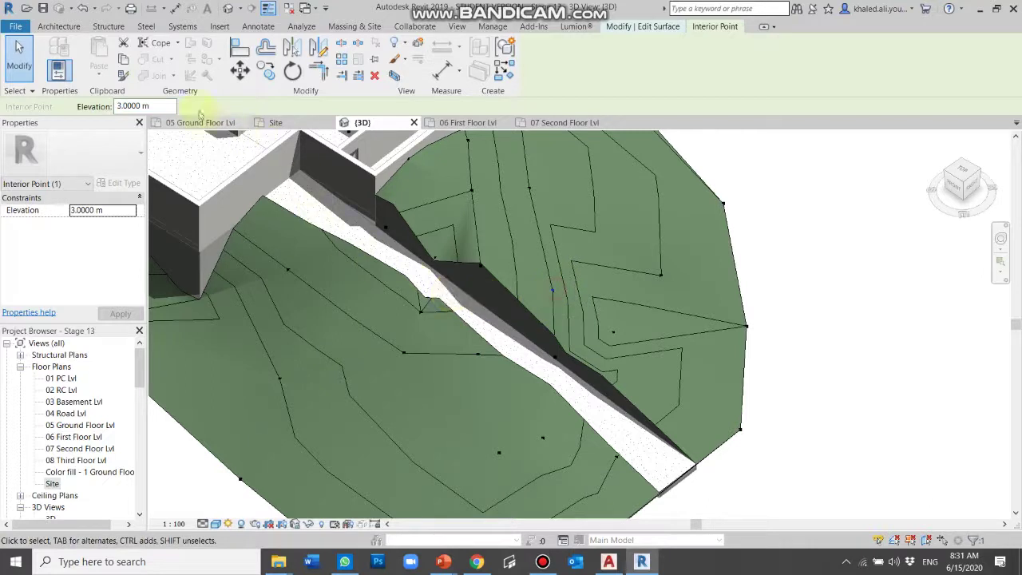
{"action": "type", "text": "1"}
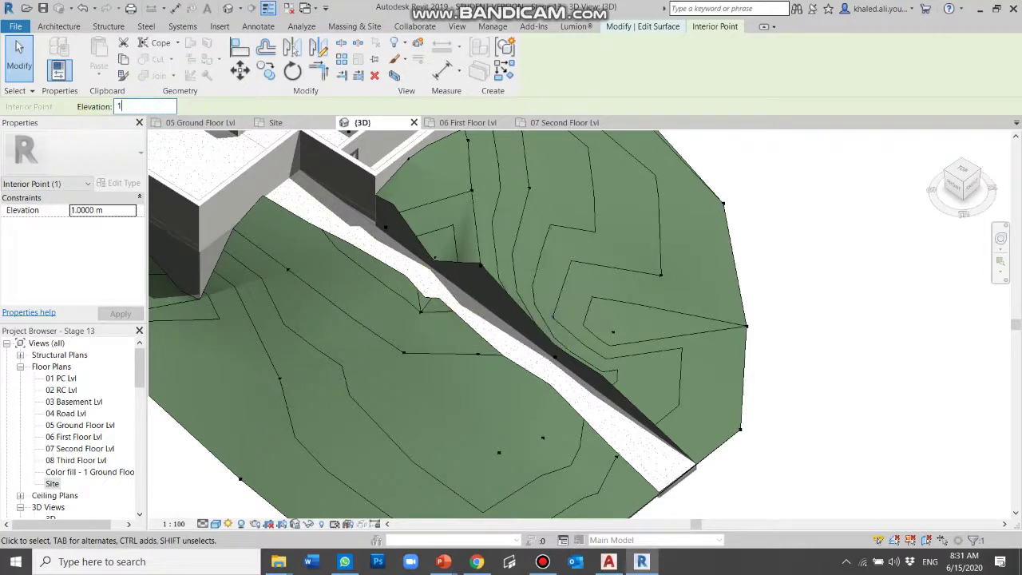
{"action": "left_click", "coordinate": [480, 267]}
{"action": "key", "text": "Return"}
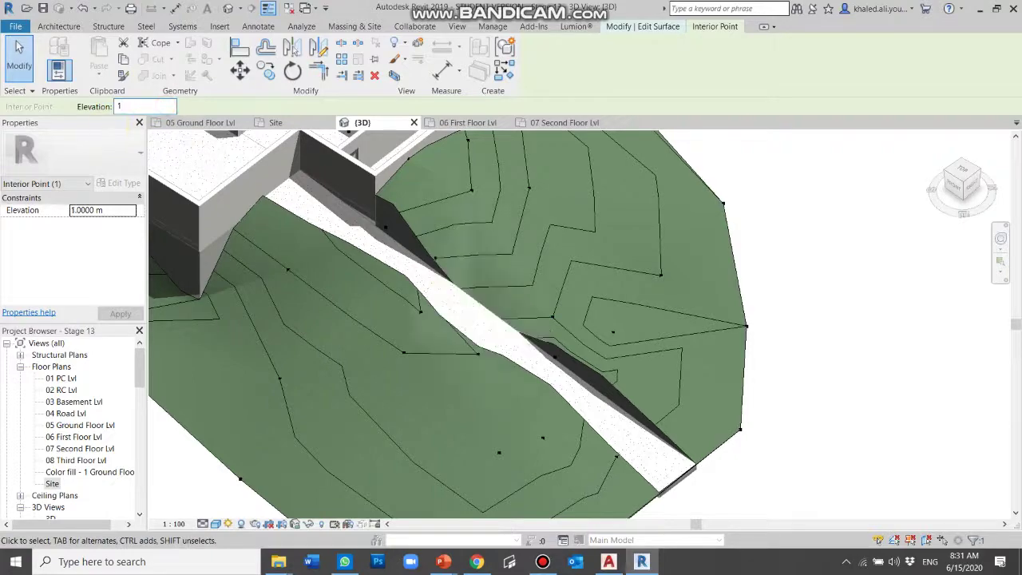